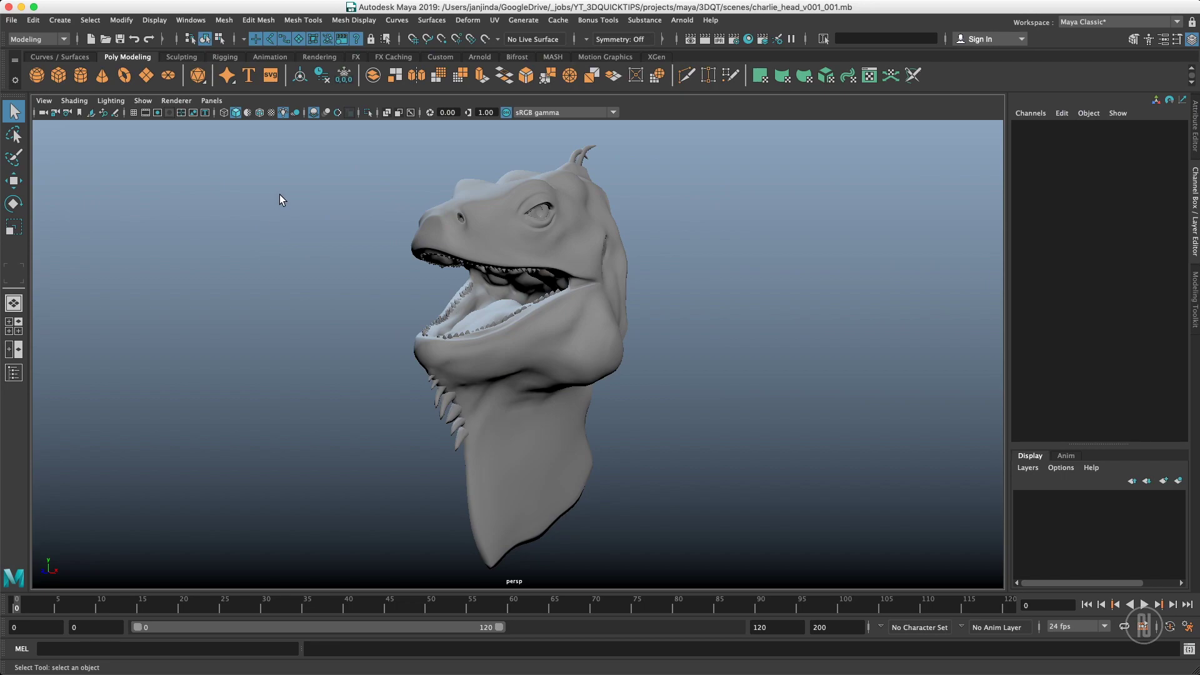
Step: Display the Move tool's settings and open the Modeling Toolkit
{"action": "double_click", "coordinate": [14, 182]}
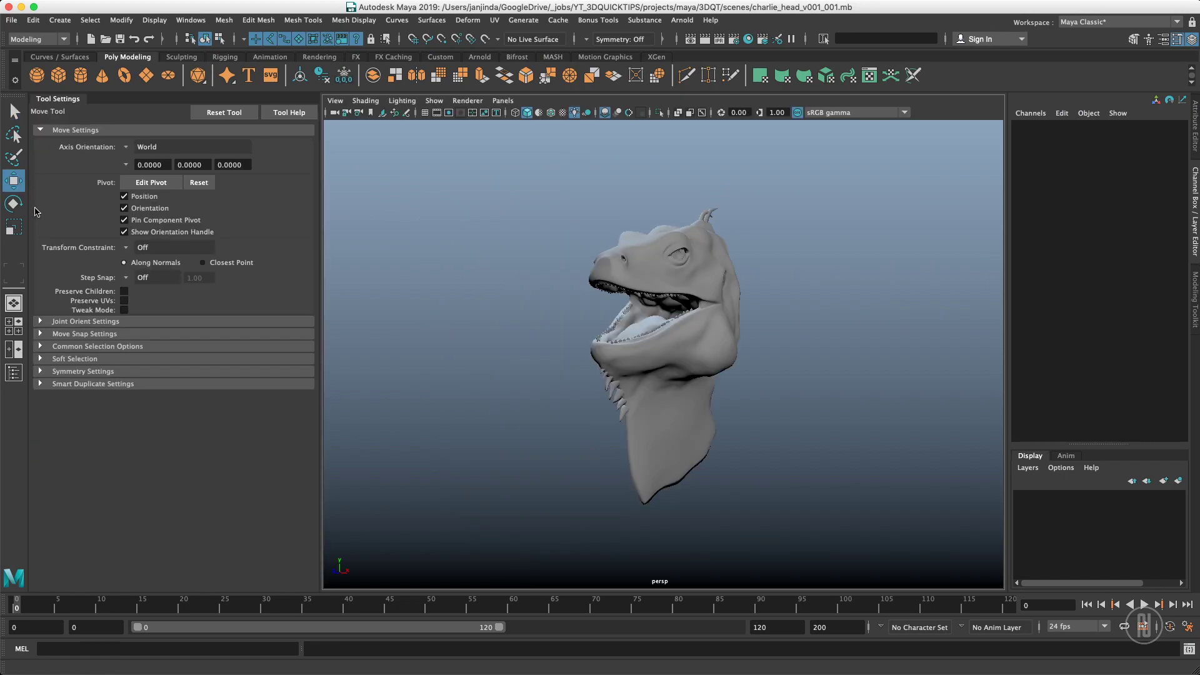
{"action": "left_click", "coordinate": [1193, 294]}
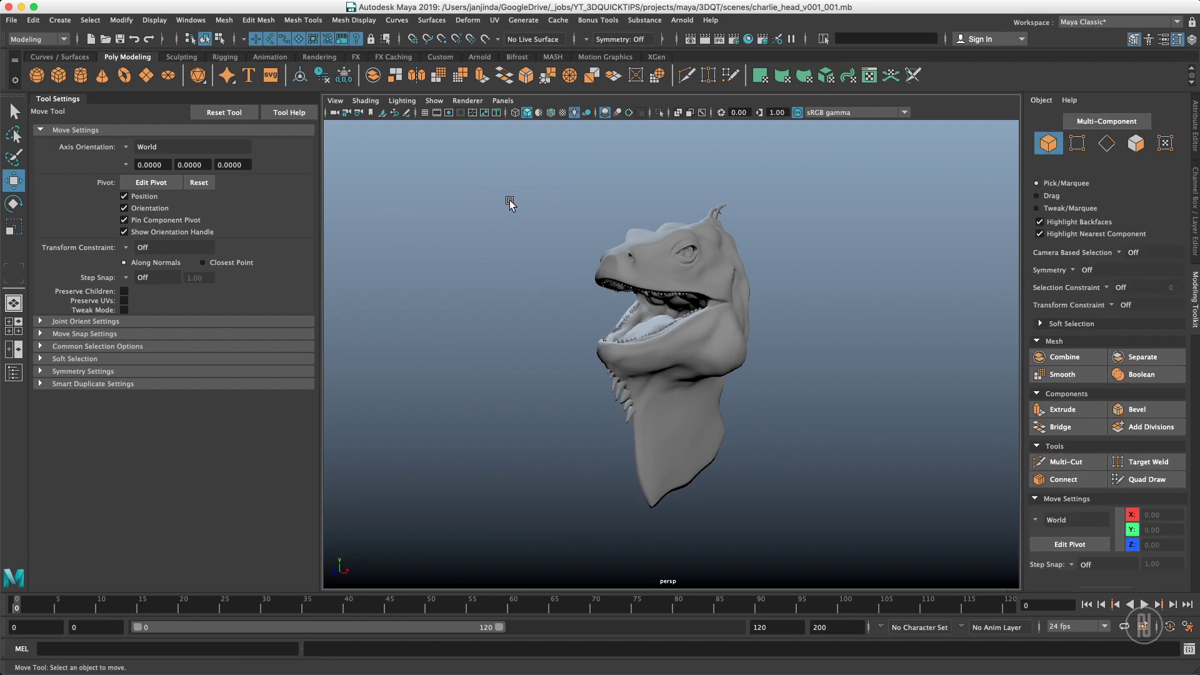
{"action": "left_click_drag", "start_coordinate": [537, 256], "coordinate": [541, 299], "text": "alt"}
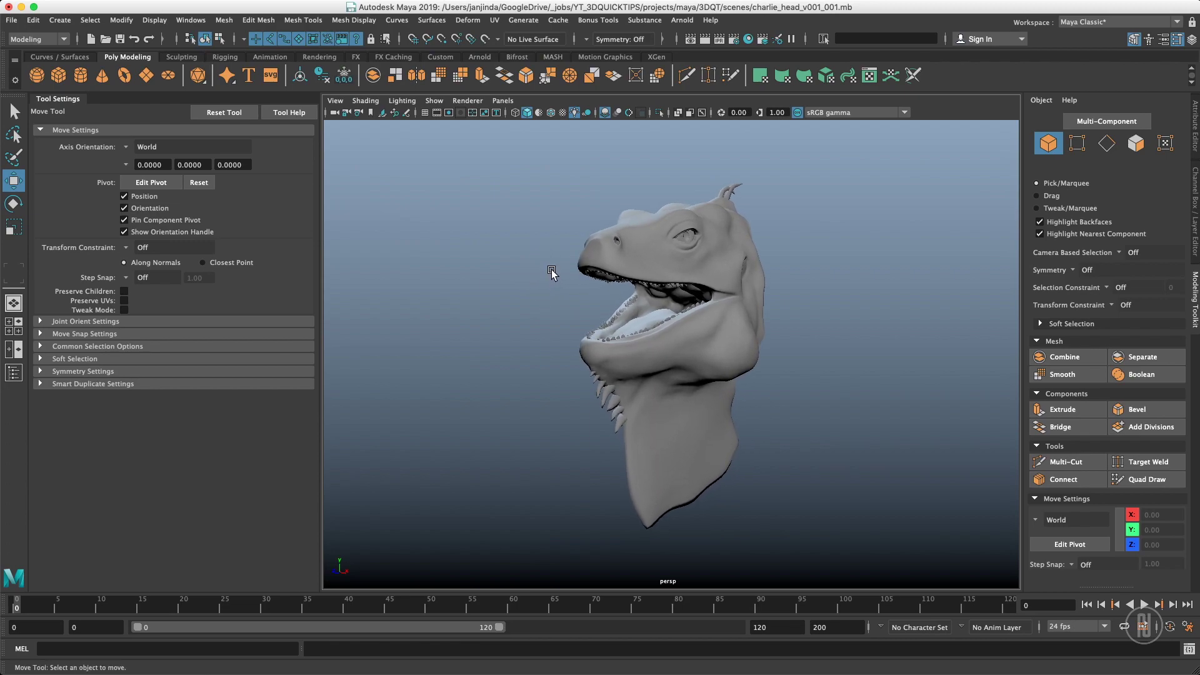
Step: Bring up the marking menus of the Move, Rotate and Scale tools and return to the Move tool
{"action": "key", "text": "w"}
{"action": "left_click_drag", "start_coordinate": [513, 290], "coordinate": [516, 288]}
{"action": "key", "text": "e"}
{"action": "key", "text": "r"}
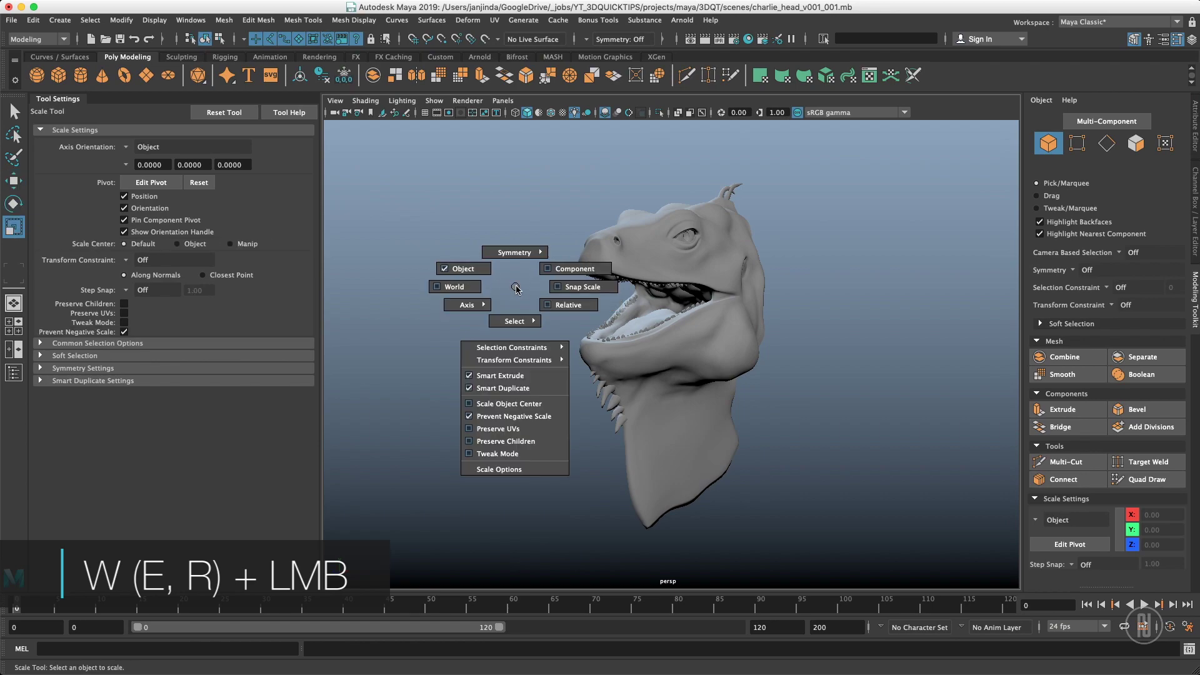
{"action": "left_click_drag", "start_coordinate": [516, 289], "coordinate": [513, 290]}
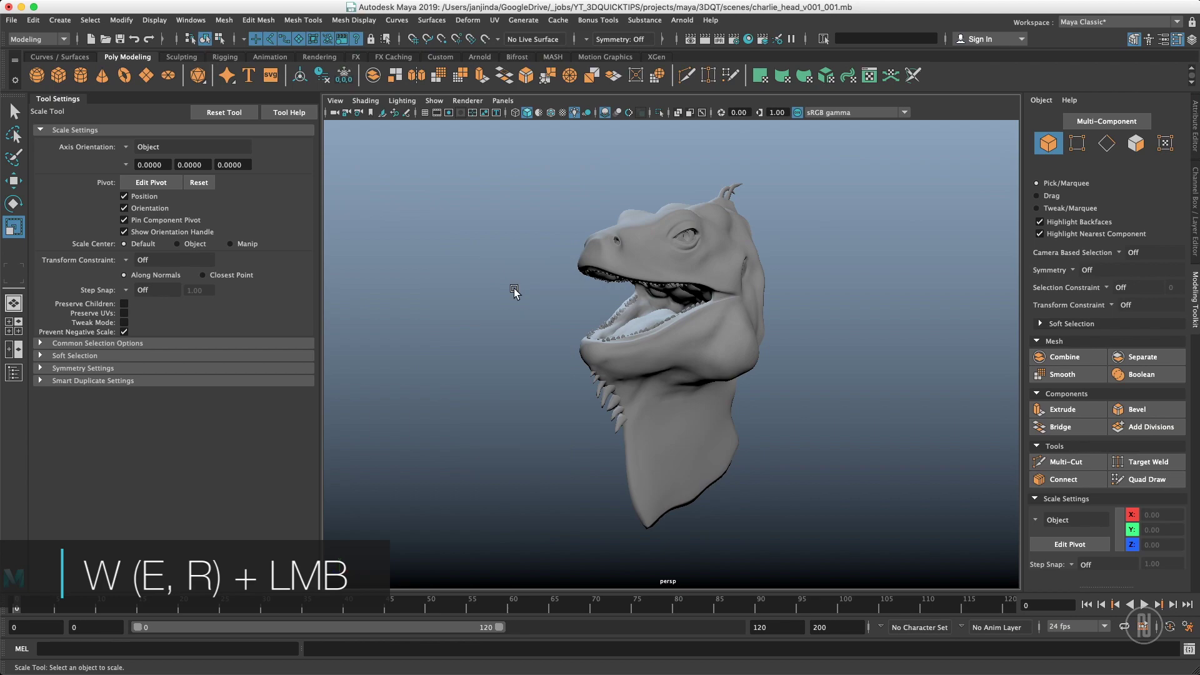
{"action": "key", "text": "w"}
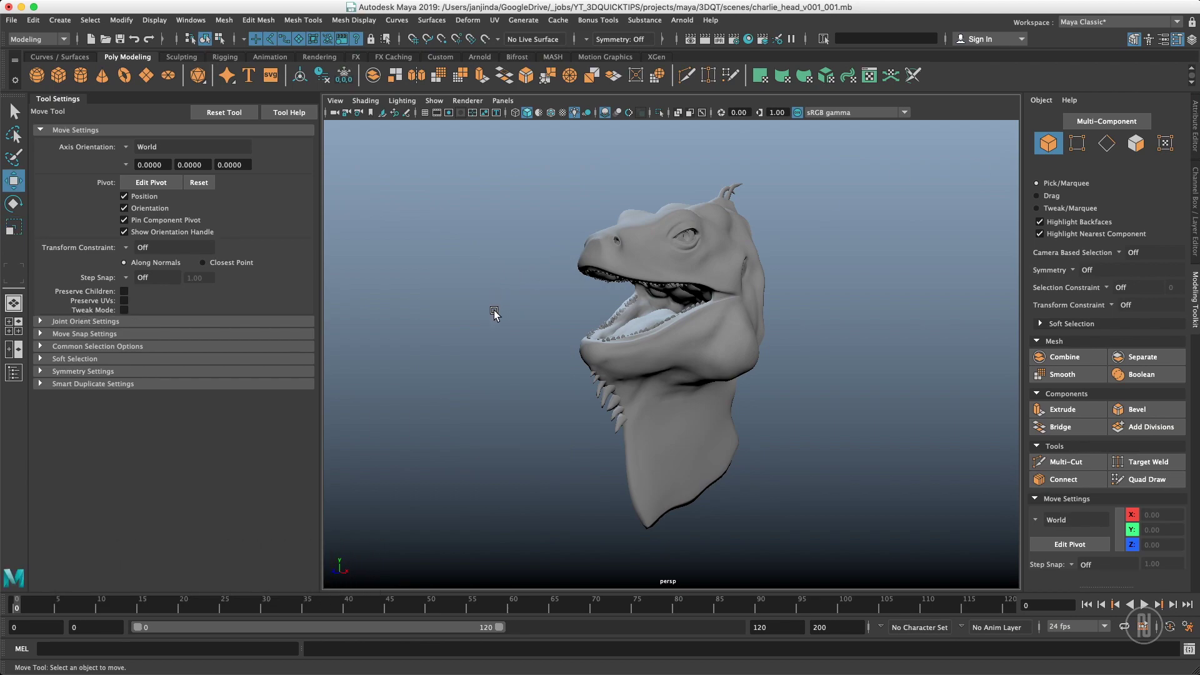
Step: Set the Move tool's transform constraint to Edge through its marking menu
{"action": "key", "text": "w"}
{"action": "mouse_move", "coordinate": [497, 325]}
{"action": "left_mouse_down"}
{"action": "mouse_move", "coordinate": [485, 295]}
{"action": "mouse_move", "coordinate": [509, 292]}
{"action": "mouse_move", "coordinate": [477, 289]}
{"action": "mouse_move", "coordinate": [498, 342]}
{"action": "left_mouse_up"}
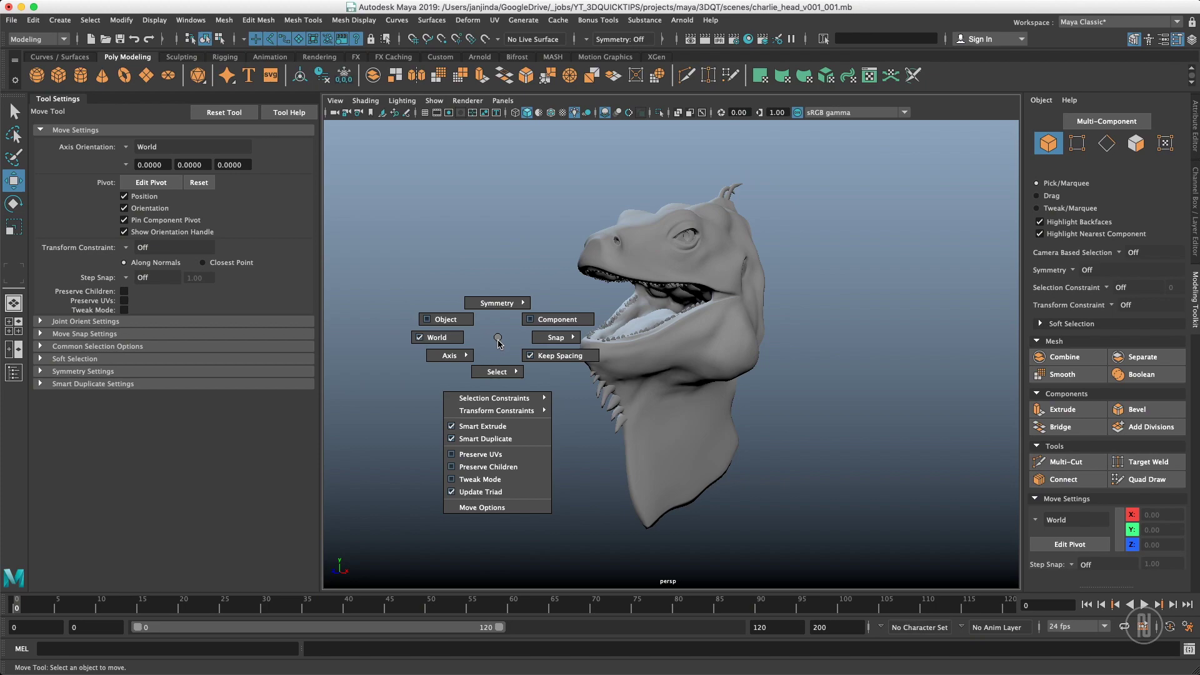
{"action": "left_click_drag", "start_coordinate": [498, 340], "coordinate": [584, 427]}
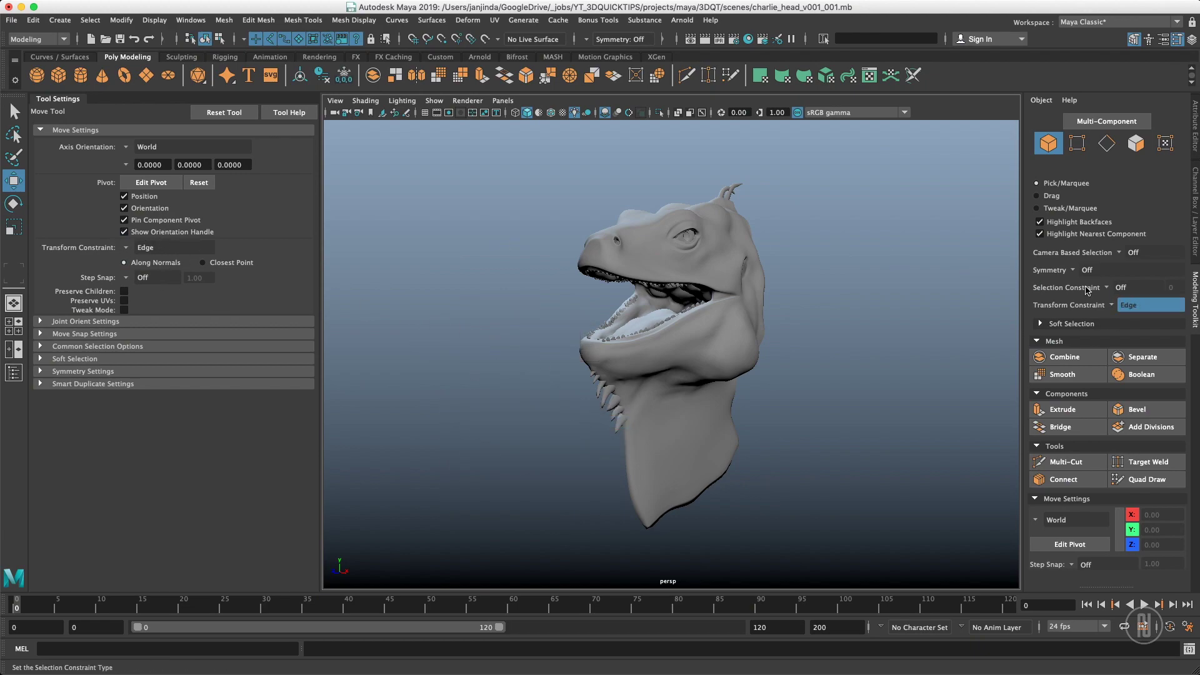
Step: Select the vertical edge loop between the nostril and eye of the head mesh and slide it slightly along the surrounding edges
{"action": "left_click", "coordinate": [679, 343]}
{"action": "scroll", "coordinate": [719, 331], "scroll_direction": "up", "scroll_amount": 10}
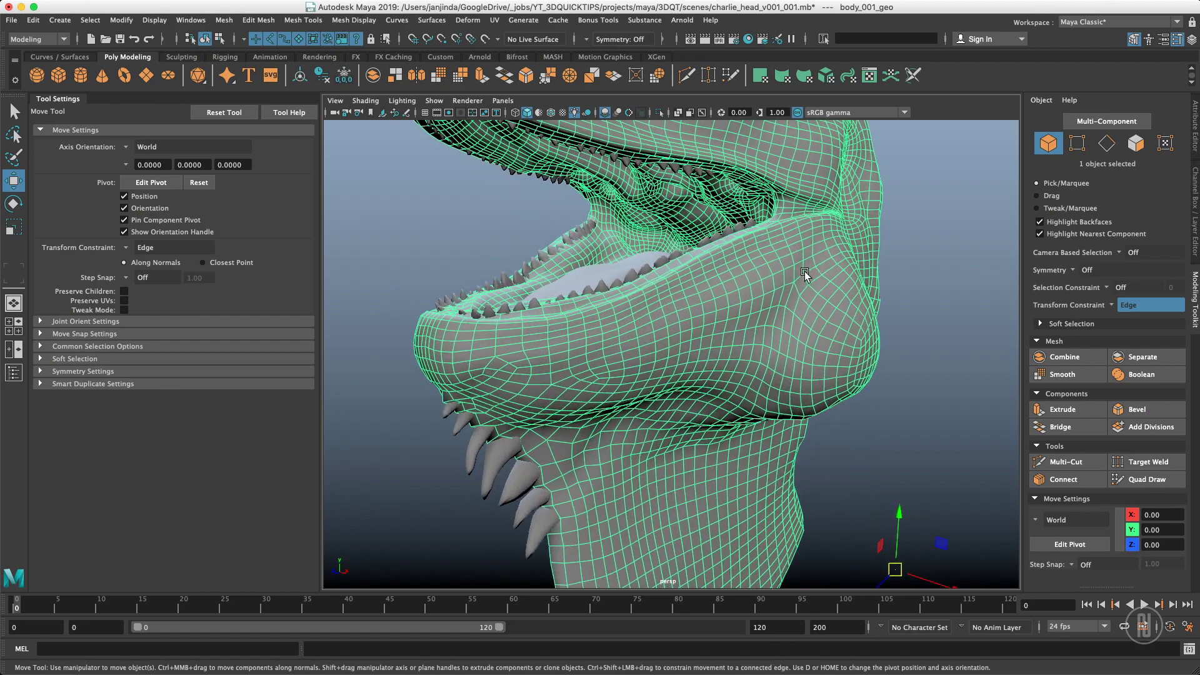
{"action": "scroll", "coordinate": [739, 324], "scroll_direction": "up", "scroll_amount": 3}
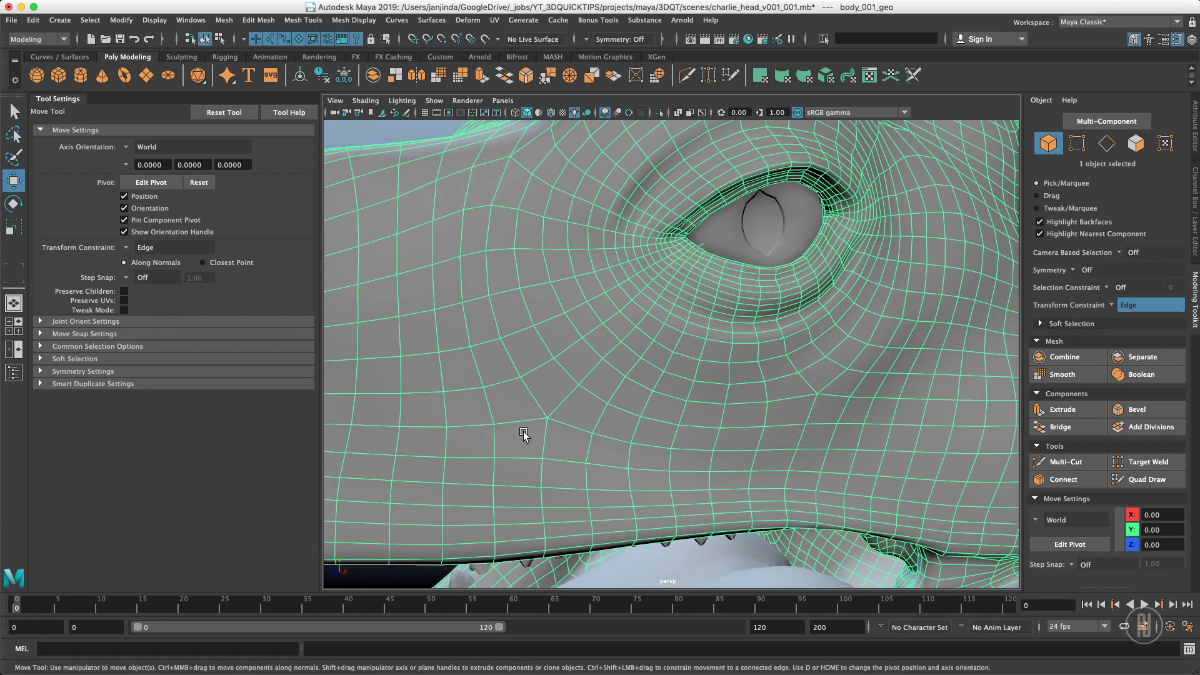
{"action": "right_click_drag", "start_coordinate": [525, 429], "coordinate": [539, 316]}
{"action": "middle_click_drag", "start_coordinate": [538, 317], "coordinate": [765, 290], "text": "alt"}
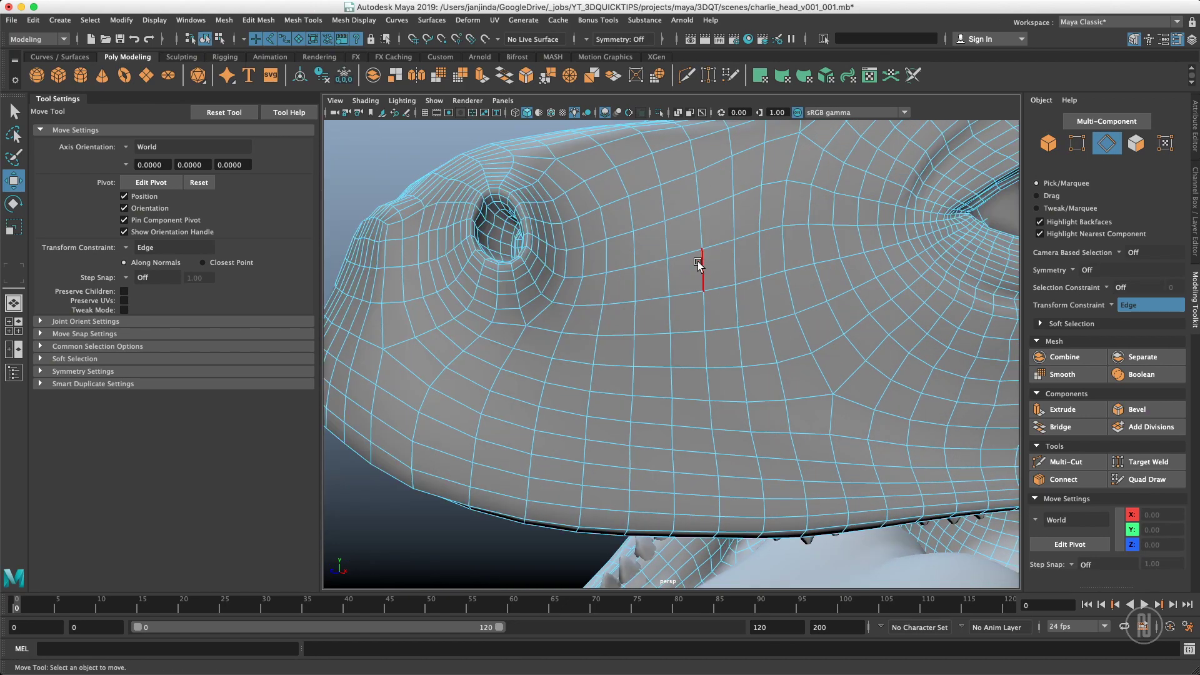
{"action": "left_click_drag", "start_coordinate": [778, 266], "coordinate": [718, 260], "text": "alt"}
{"action": "left_click", "coordinate": [611, 243]}
{"action": "double_click", "coordinate": [612, 245]}
{"action": "left_click_drag", "start_coordinate": [611, 272], "coordinate": [587, 272], "text": "alt"}
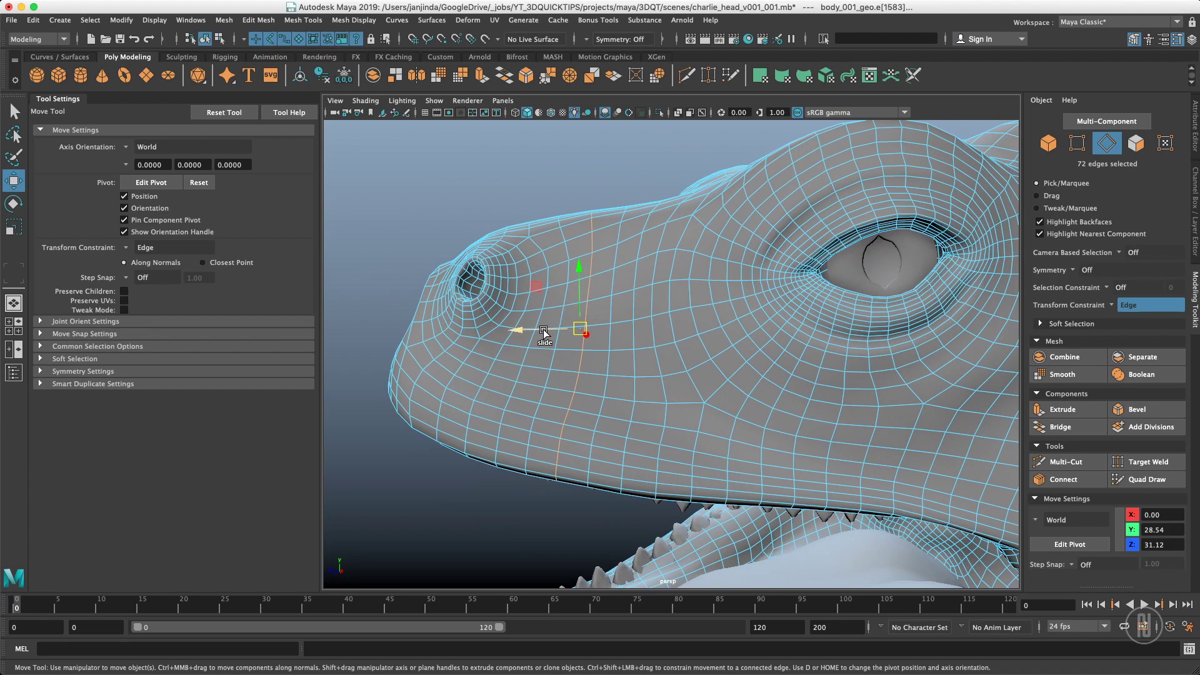
{"action": "mouse_move", "coordinate": [544, 332]}
{"action": "left_mouse_down"}
{"action": "mouse_move", "coordinate": [566, 326]}
{"action": "mouse_move", "coordinate": [506, 332]}
{"action": "mouse_move", "coordinate": [566, 332]}
{"action": "mouse_move", "coordinate": [518, 334]}
{"action": "mouse_move", "coordinate": [542, 339]}
{"action": "left_mouse_up"}
Step: Set the transform constraint to Off and try moving the edge loop toward the nostril, undoing the move
{"action": "key", "text": "w"}
{"action": "left_click_drag", "start_coordinate": [629, 310], "coordinate": [696, 381]}
{"action": "left_click_drag", "start_coordinate": [544, 332], "coordinate": [519, 332]}
{"action": "key", "text": "ctrl+z"}
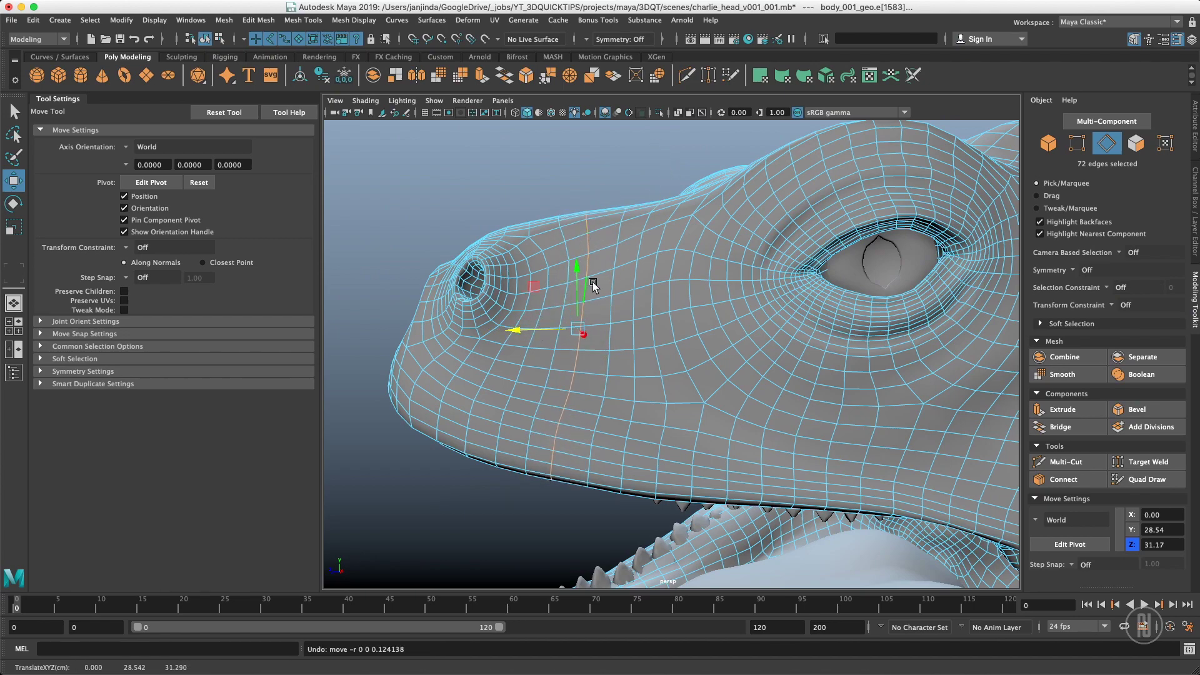
Step: Try sliding the snout's edge loop with a temporary edge constraint and undo the slide
{"action": "left_click_drag", "start_coordinate": [642, 243], "coordinate": [621, 264], "text": "alt"}
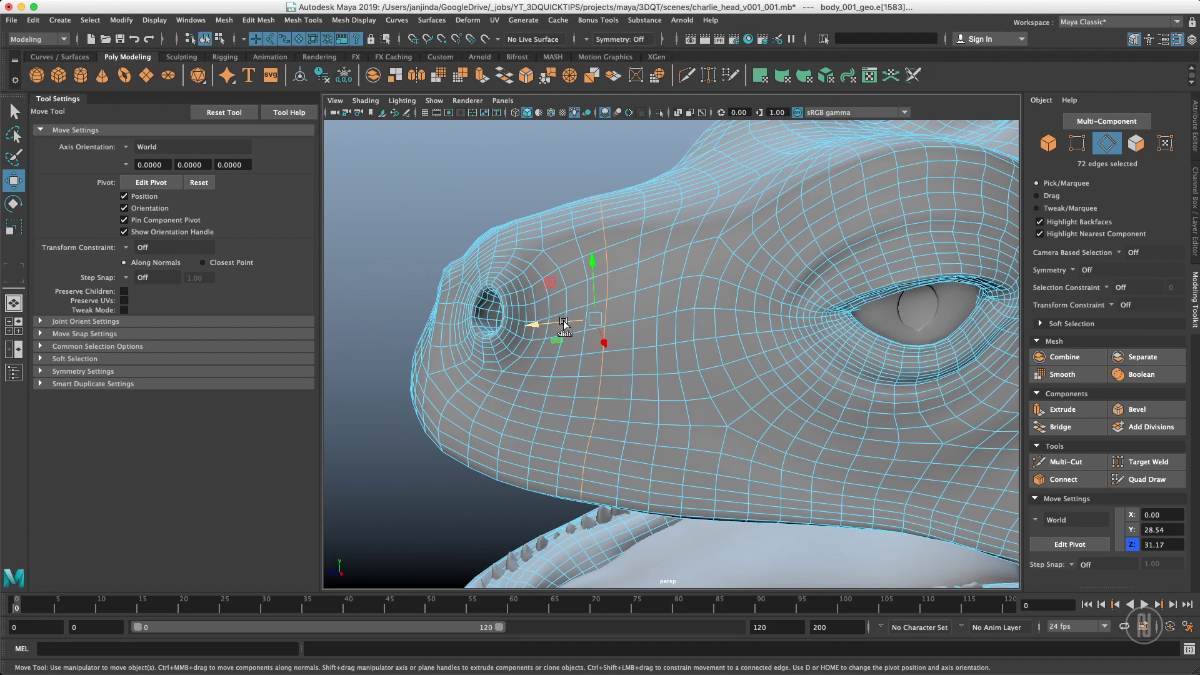
{"action": "mouse_move", "coordinate": [564, 325]}
{"action": "left_mouse_down", "text": "ctrl+shift"}
{"action": "mouse_move", "coordinate": [544, 328]}
{"action": "mouse_move", "coordinate": [591, 324]}
{"action": "mouse_move", "coordinate": [549, 324]}
{"action": "mouse_move", "coordinate": [560, 324]}
{"action": "left_mouse_up", "text": "ctrl+shift"}
{"action": "key", "text": "super+z"}
Step: Set the transform constraint to Surface and slide a single vertex between the nostril and eye across the mesh surface
{"action": "right_click_drag", "start_coordinate": [621, 294], "coordinate": [714, 391], "text": "shift"}
{"action": "right_click_drag", "start_coordinate": [613, 281], "coordinate": [678, 279], "text": "alt"}
{"action": "left_click_drag", "start_coordinate": [677, 279], "coordinate": [703, 263], "text": "alt"}
{"action": "right_click_drag", "start_coordinate": [714, 271], "coordinate": [652, 281]}
{"action": "left_click", "coordinate": [682, 287]}
{"action": "left_click_drag", "start_coordinate": [710, 294], "coordinate": [663, 294], "text": "alt"}
{"action": "left_click_drag", "start_coordinate": [664, 294], "coordinate": [694, 316], "text": "alt"}
{"action": "right_click_drag", "start_coordinate": [693, 316], "coordinate": [749, 294], "text": "alt"}
{"action": "left_click_drag", "start_coordinate": [750, 297], "coordinate": [639, 322], "text": "alt"}
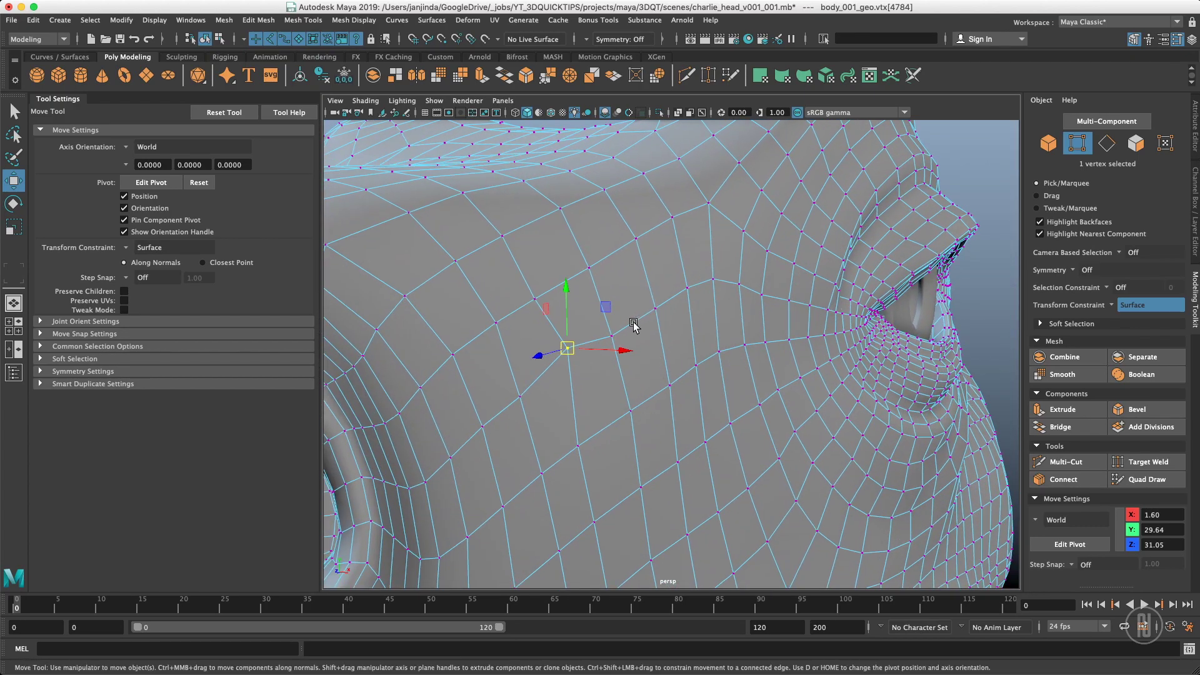
{"action": "left_click_drag", "start_coordinate": [573, 345], "coordinate": [608, 327]}
Step: Try sliding a single face behind the nostril across the mesh surface and undo the move
{"action": "scroll", "coordinate": [621, 349], "scroll_direction": "down", "scroll_amount": 3}
{"action": "right_click_drag", "start_coordinate": [624, 356], "coordinate": [623, 355]}
{"action": "left_click", "coordinate": [631, 361]}
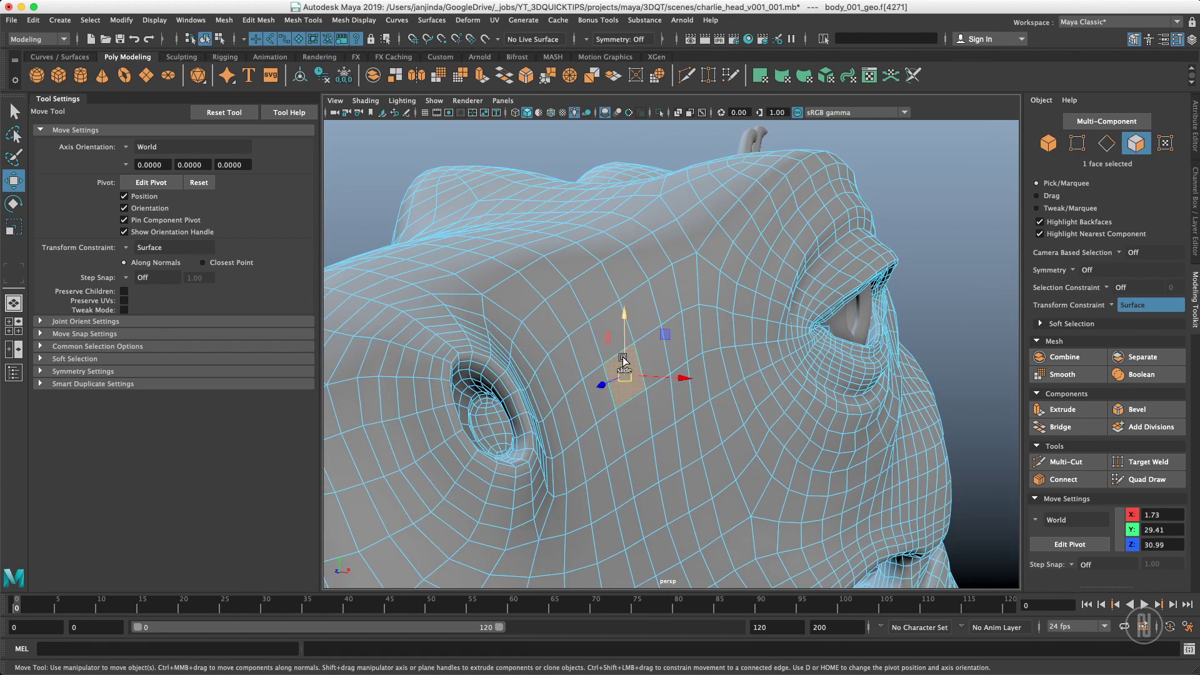
{"action": "left_click", "coordinate": [613, 348]}
{"action": "left_click_drag", "start_coordinate": [616, 356], "coordinate": [550, 358], "text": "alt"}
{"action": "middle_click_drag", "start_coordinate": [544, 362], "coordinate": [595, 354], "text": "alt"}
{"action": "left_click_drag", "start_coordinate": [563, 340], "coordinate": [630, 337], "text": "alt"}
{"action": "key", "text": "ctrl+z"}
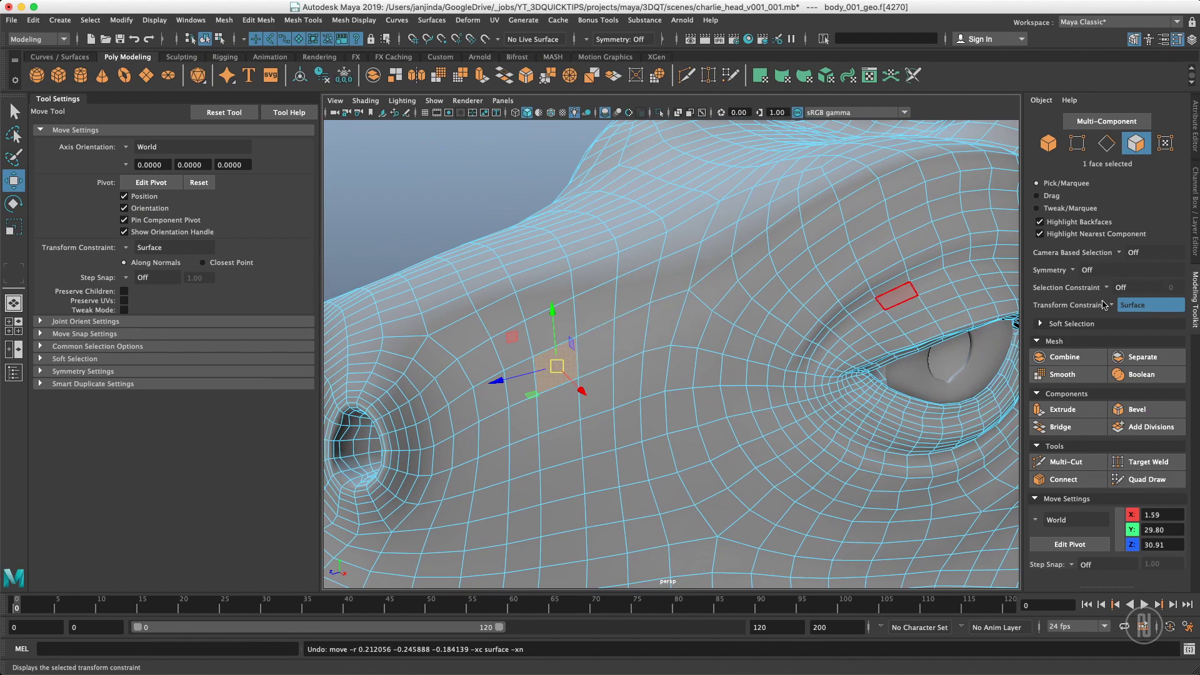
Step: Return the head mesh to object selection and set the transform constraint to Off
{"action": "right_click_drag", "start_coordinate": [678, 287], "coordinate": [610, 326]}
{"action": "scroll", "coordinate": [646, 306], "scroll_direction": "down", "scroll_amount": 5}
{"action": "left_click_drag", "start_coordinate": [638, 325], "coordinate": [664, 348], "text": "alt"}
{"action": "key", "text": "q"}
{"action": "right_click_drag", "start_coordinate": [714, 301], "coordinate": [714, 301]}
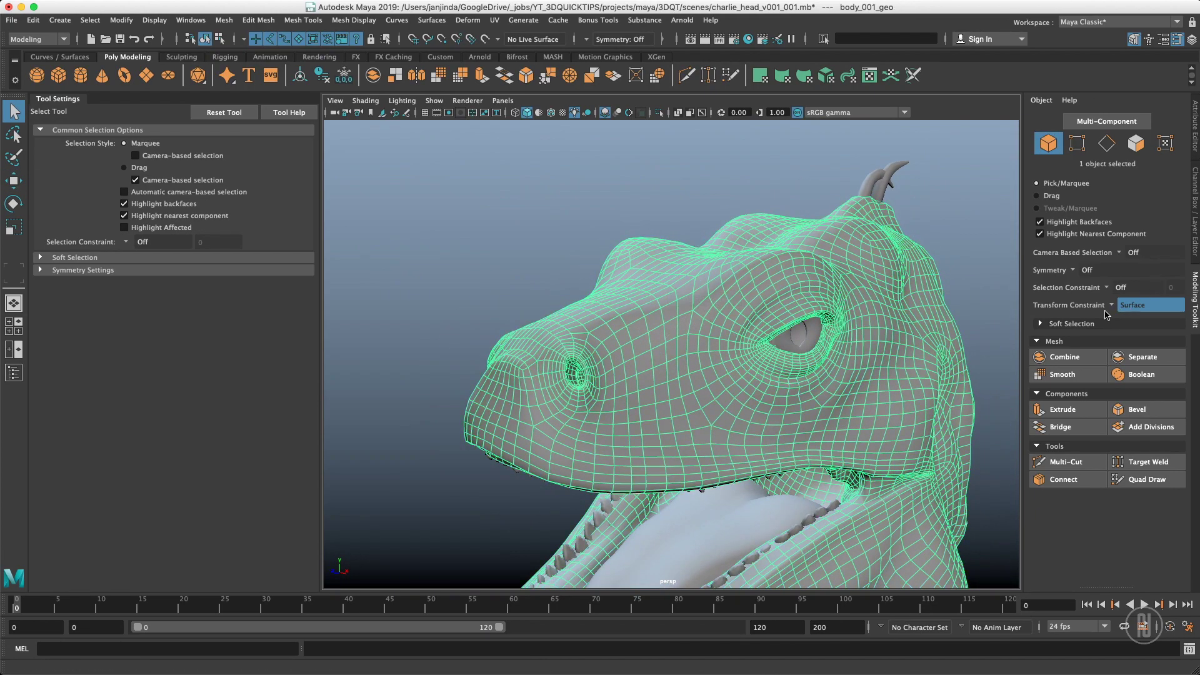
{"action": "left_click", "coordinate": [1131, 305]}
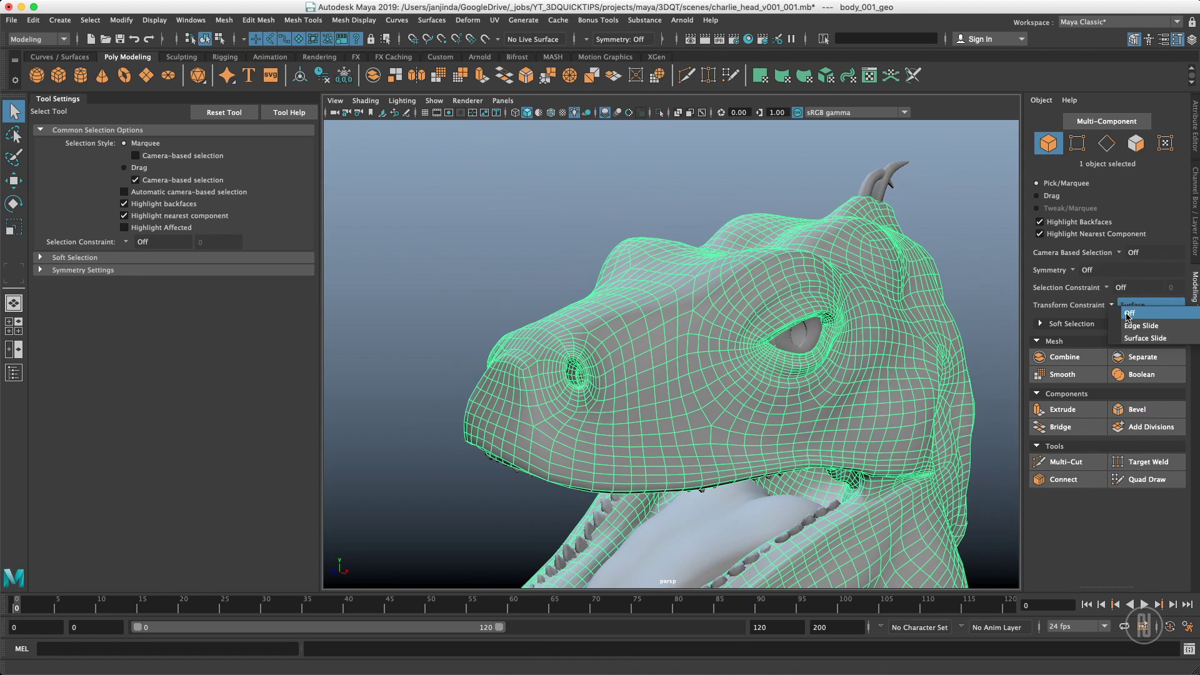
{"action": "left_click", "coordinate": [1130, 312]}
Step: Examine the Preserve UVs option in the Move tool's marking menu
{"action": "right_click_drag", "start_coordinate": [669, 292], "coordinate": [718, 307], "text": "alt"}
{"action": "left_click_drag", "start_coordinate": [718, 307], "coordinate": [670, 331], "text": "alt"}
{"action": "key", "text": "w"}
{"action": "left_click", "coordinate": [642, 351]}
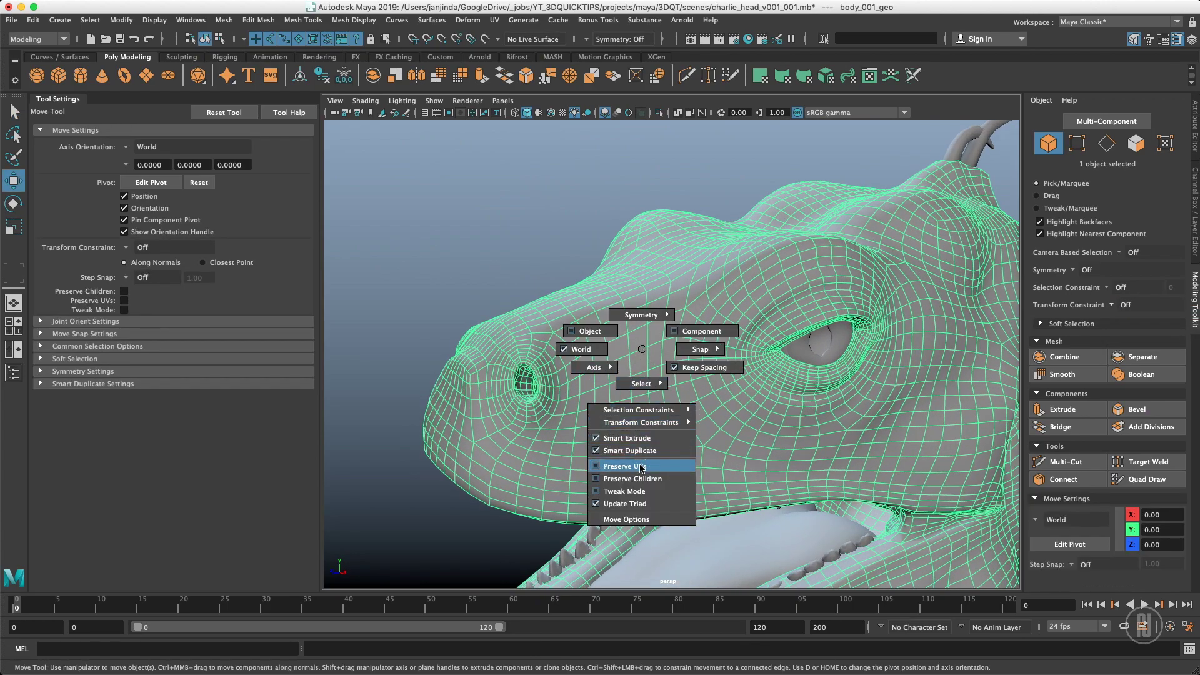
Step: Switch the head mesh to edge selection and open the UV Editor
{"action": "right_click_drag", "start_coordinate": [636, 372], "coordinate": [643, 287]}
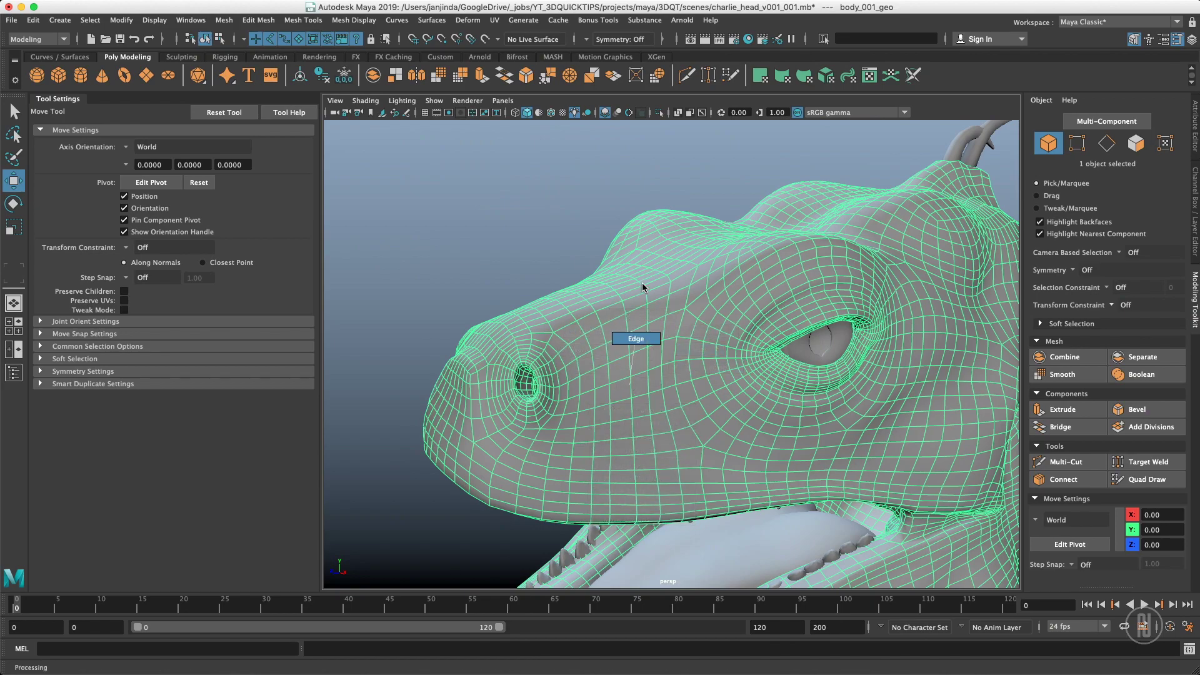
{"action": "key", "text": "space"}
{"action": "left_click", "coordinate": [634, 358]}
{"action": "left_click", "coordinate": [748, 382]}
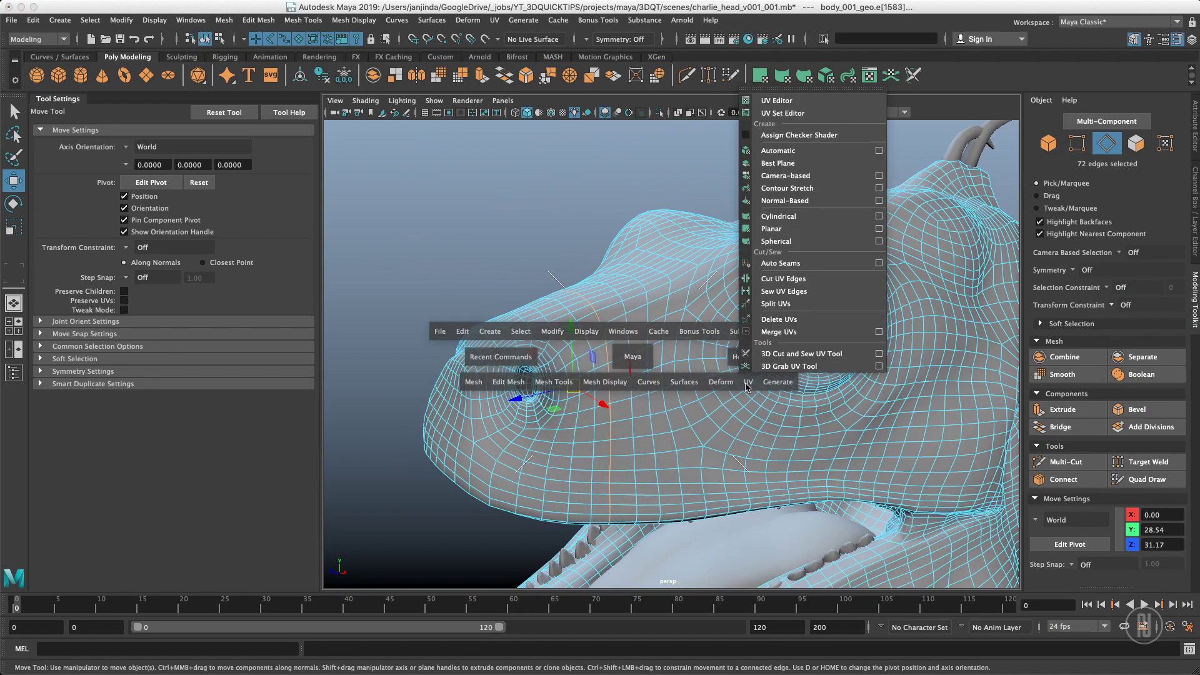
{"action": "left_click", "coordinate": [778, 101]}
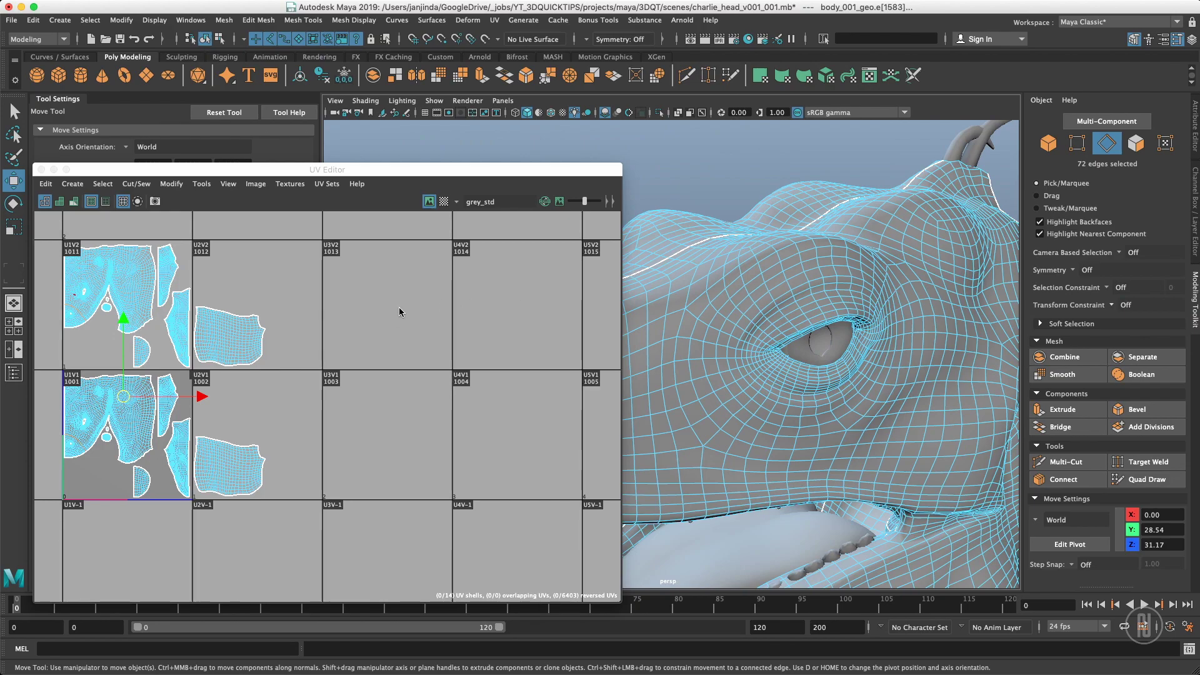
Step: Frame the edge loop near the nostril in both the UV Editor and the perspective view
{"action": "middle_click_drag", "start_coordinate": [714, 314], "coordinate": [873, 273], "text": "alt"}
{"action": "key", "text": "f"}
{"action": "middle_click_drag", "start_coordinate": [276, 407], "coordinate": [279, 300], "text": "alt"}
{"action": "right_click_drag", "start_coordinate": [243, 381], "coordinate": [616, 292], "text": "alt"}
{"action": "scroll", "coordinate": [525, 327], "scroll_direction": "up", "scroll_amount": 5}
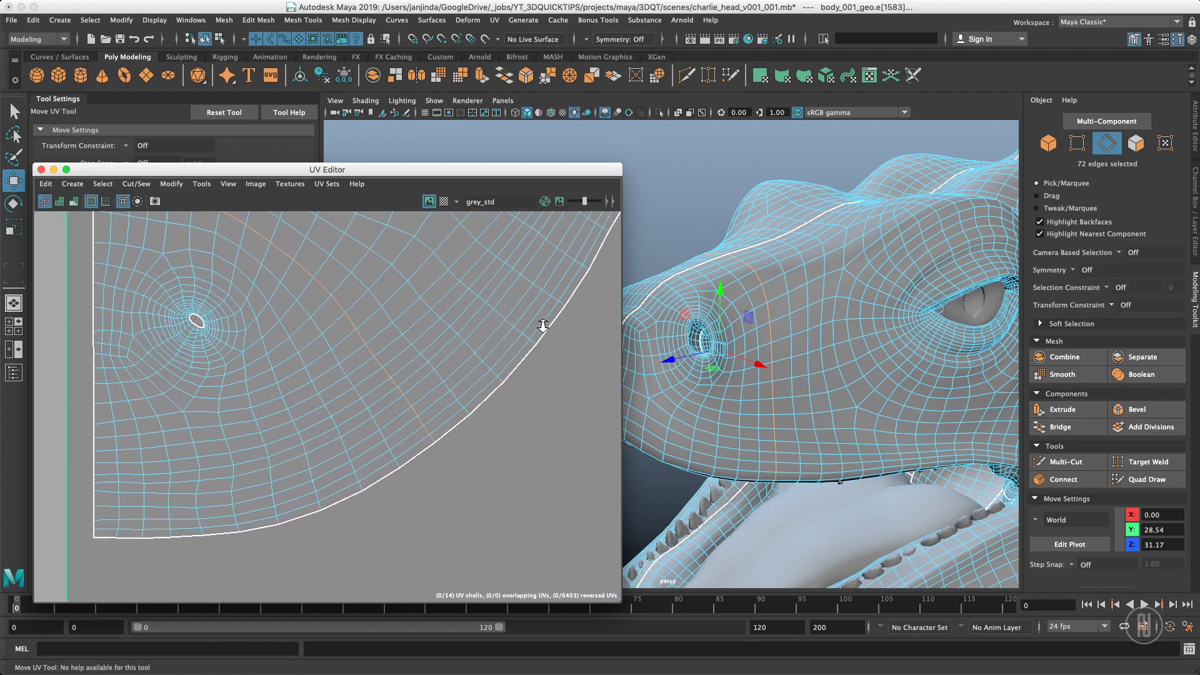
{"action": "scroll", "coordinate": [764, 347], "scroll_direction": "up", "scroll_amount": 2}
{"action": "left_click_drag", "start_coordinate": [764, 348], "coordinate": [712, 357], "text": "alt"}
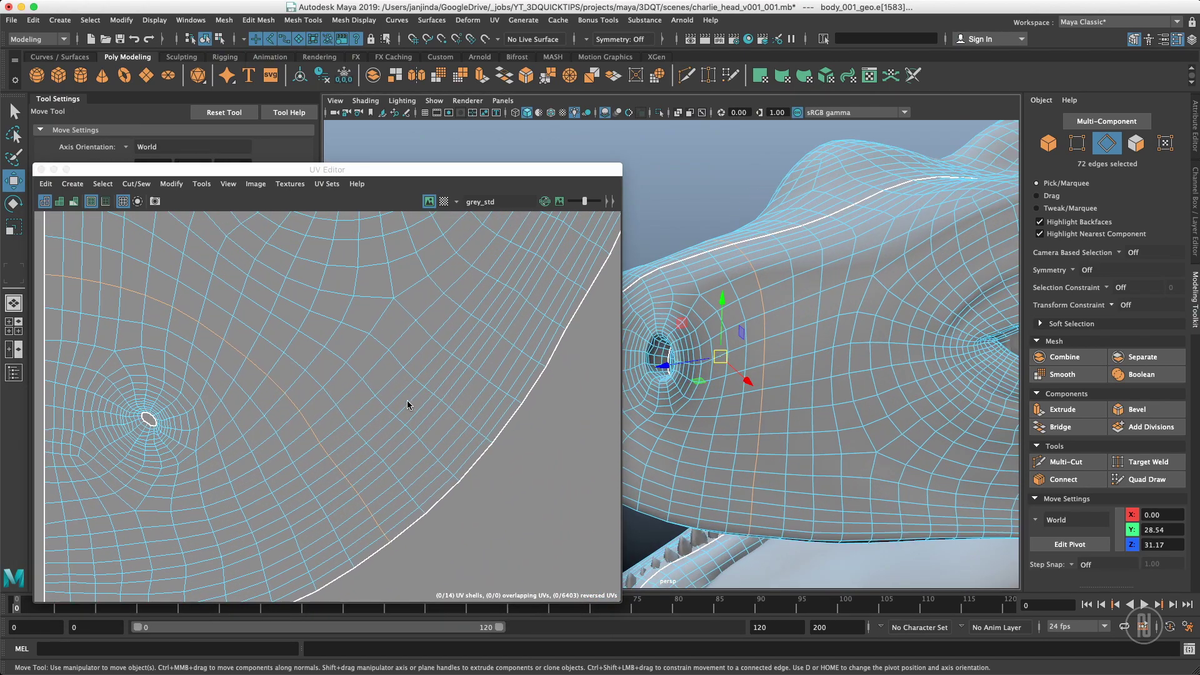
Step: Cycle the viewport background to black and turn off the image display in the UV Editor
{"action": "key", "text": "alt+b"}
{"action": "key", "text": "alt+b"}
{"action": "key", "text": "alt+b"}
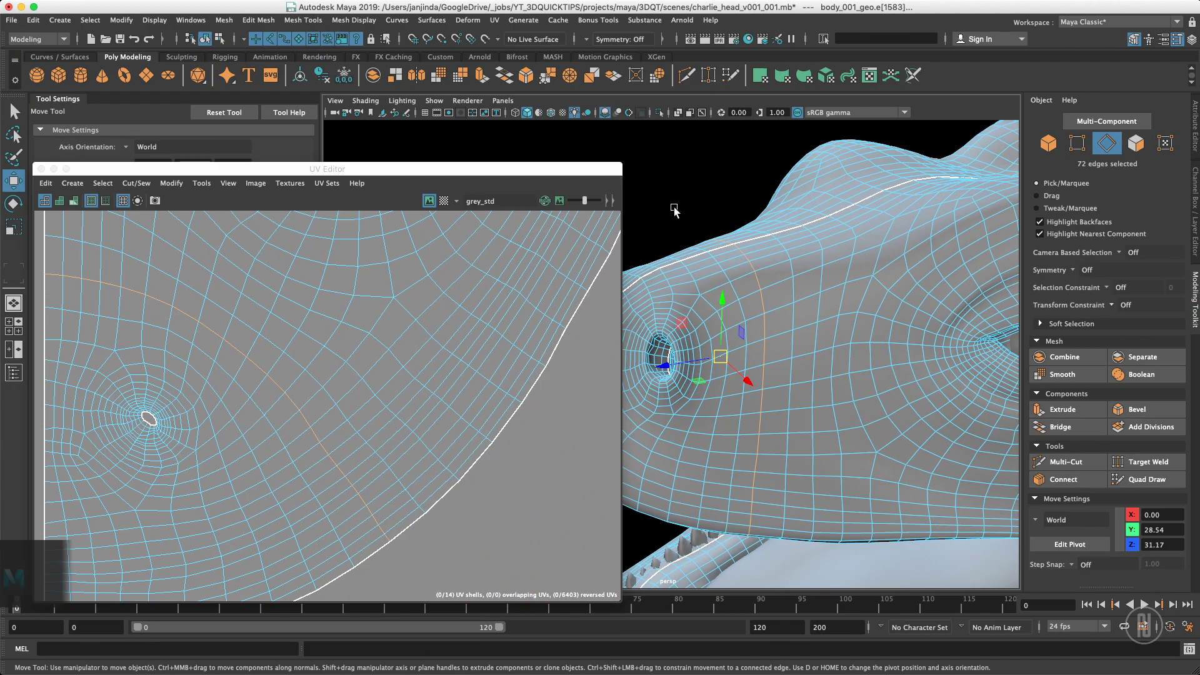
{"action": "left_click", "coordinate": [520, 430]}
{"action": "key", "text": "alt+b"}
{"action": "key", "text": "alt+b"}
{"action": "key", "text": "alt+b"}
{"action": "key", "text": "alt+b"}
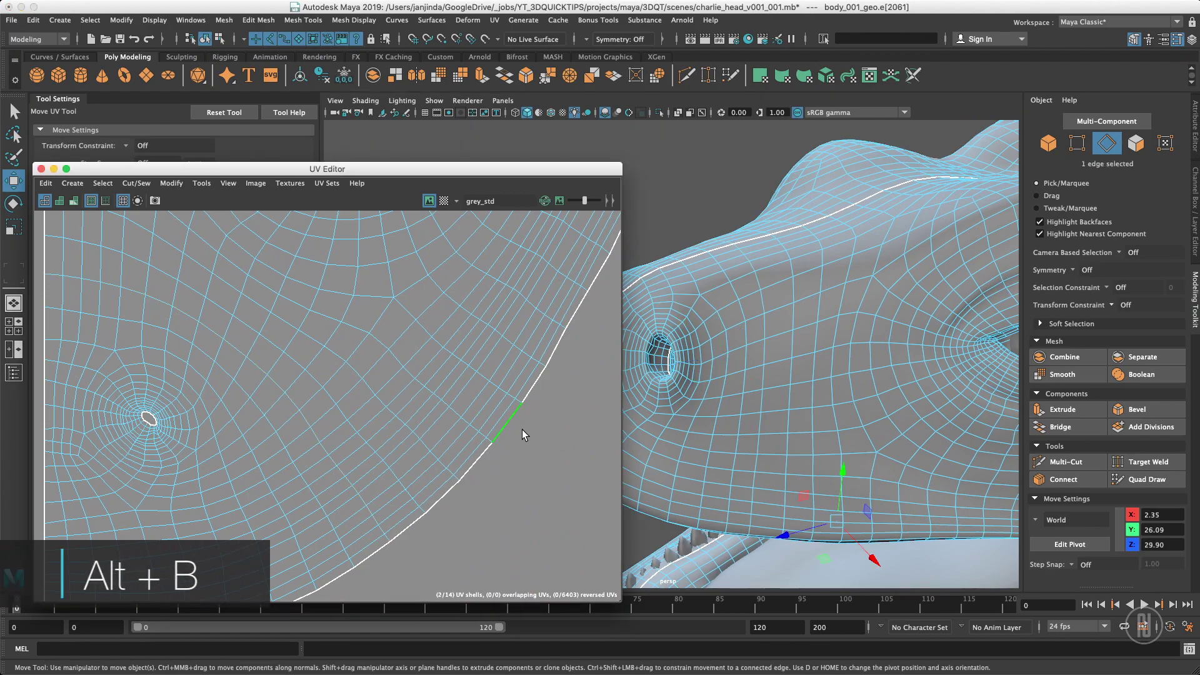
{"action": "left_click", "coordinate": [429, 201]}
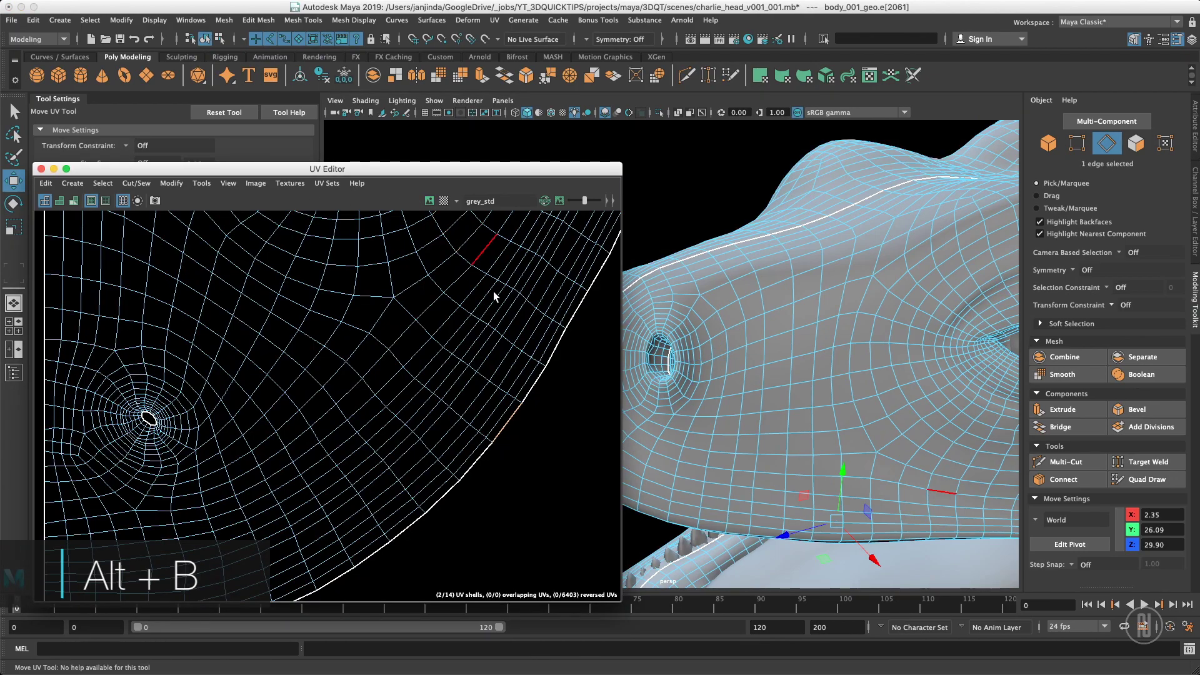
Step: Select the edge loop behind the nostril, try sliding it toward the eye without preserving UVs, and undo the slide
{"action": "double_click", "coordinate": [764, 366]}
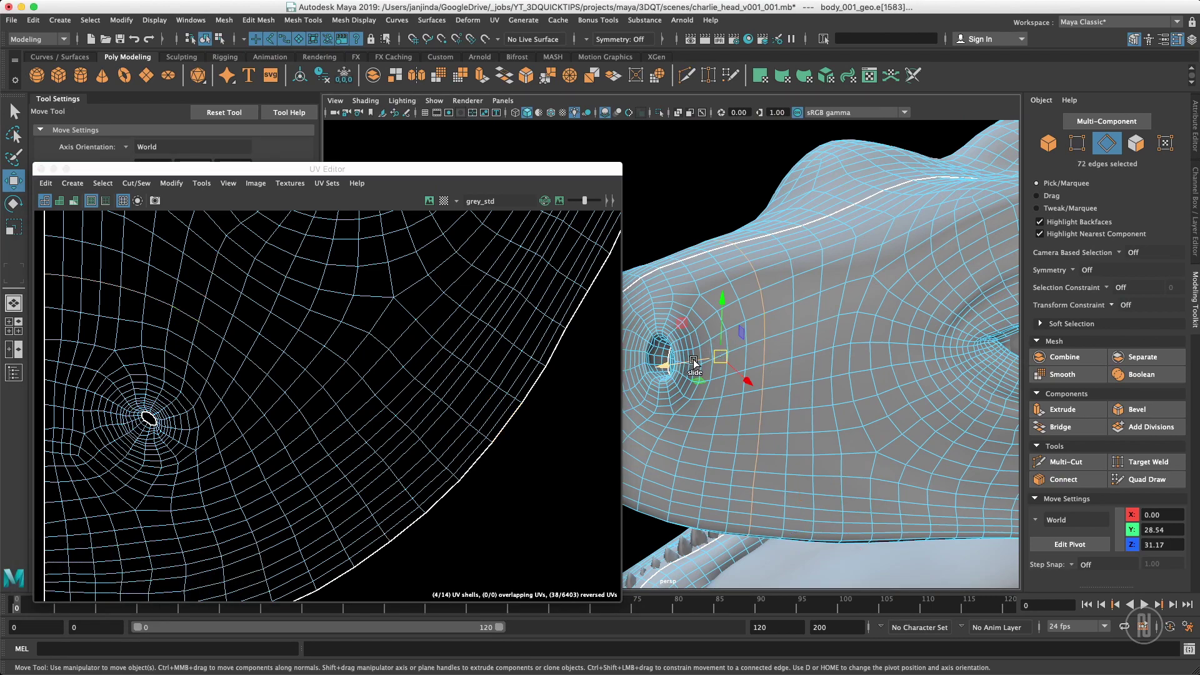
{"action": "left_click_drag", "start_coordinate": [690, 361], "coordinate": [713, 361], "text": "ctrl+shift"}
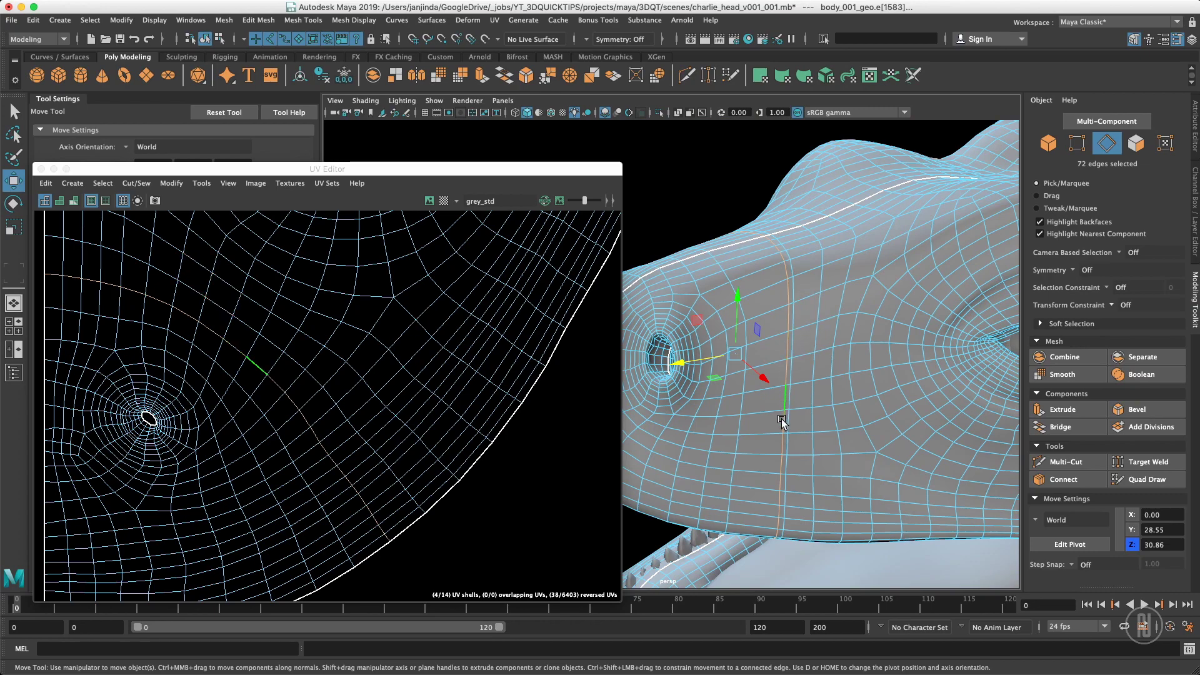
{"action": "key", "text": "super+z"}
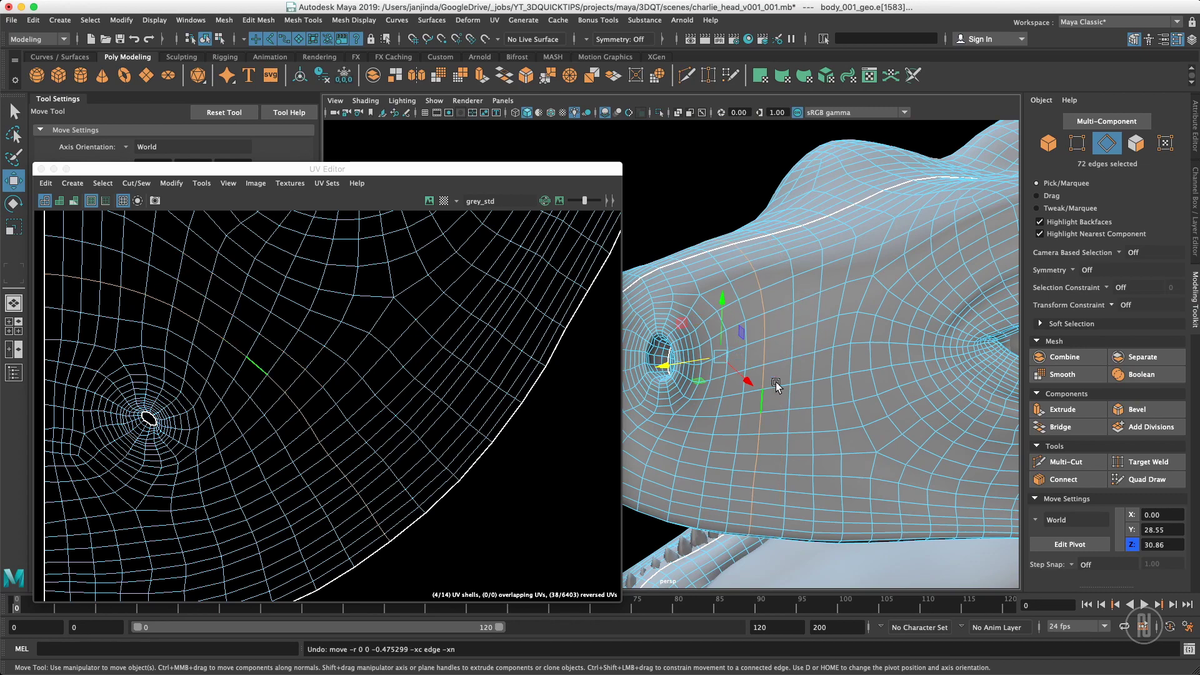
Step: Enable Preserve UVs for the Move tool and try sliding the edge loop toward the eye, reverting the slide
{"action": "right_click_drag", "start_coordinate": [766, 349], "coordinate": [766, 455], "text": "ctrl+shift"}
{"action": "left_click_drag", "start_coordinate": [767, 455], "coordinate": [767, 455]}
{"action": "left_click_drag", "start_coordinate": [693, 365], "coordinate": [707, 364]}
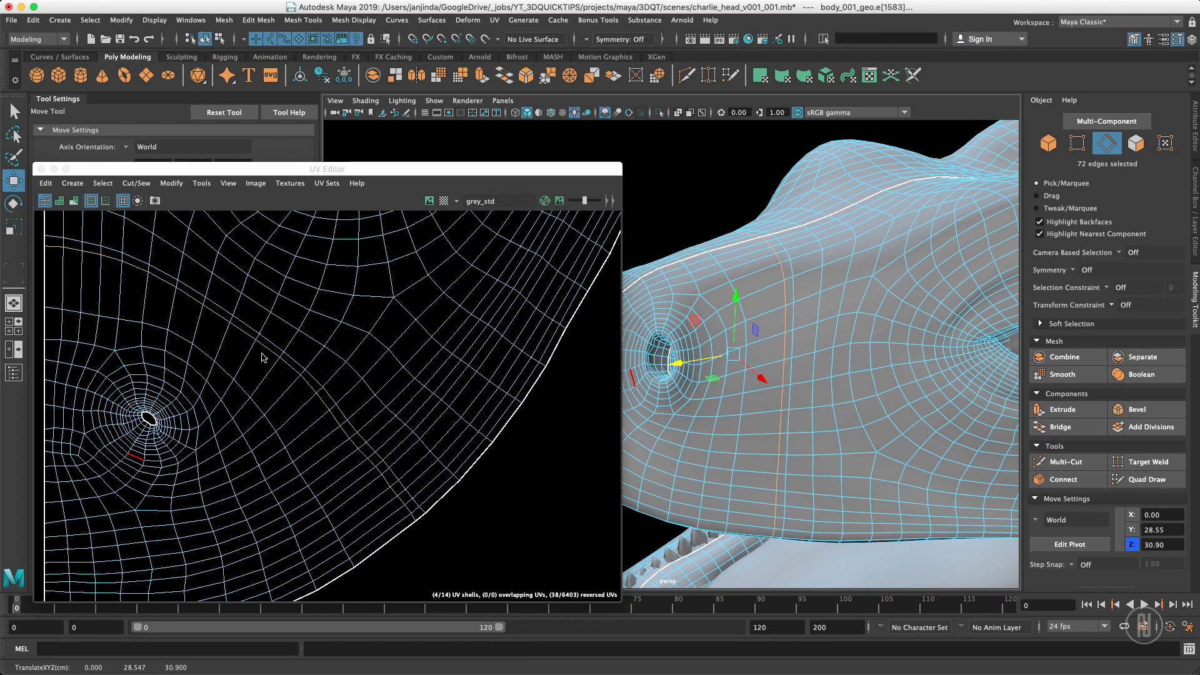
{"action": "left_click_drag", "start_coordinate": [705, 366], "coordinate": [691, 366]}
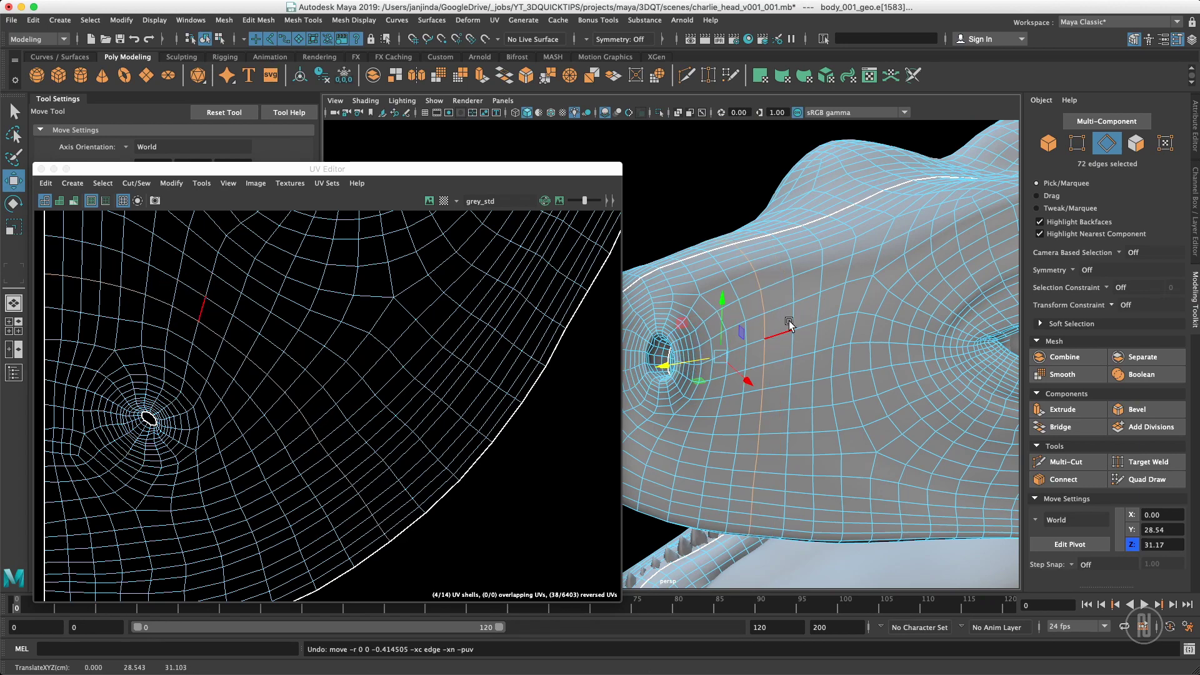
Step: Switch to vertex selection and slide one vertex behind the nostril up and toward the eye with Preserve UVs enabled
{"action": "key", "text": "F9"}
{"action": "left_click", "coordinate": [765, 339]}
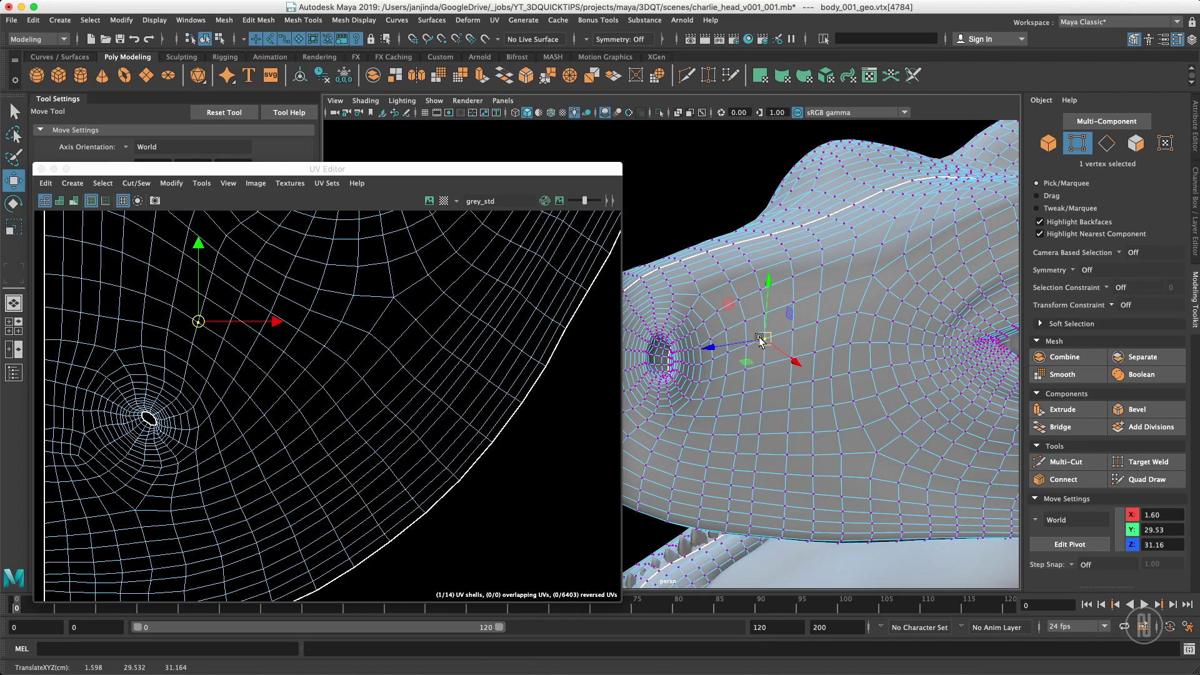
{"action": "left_click_drag", "start_coordinate": [764, 340], "coordinate": [770, 348]}
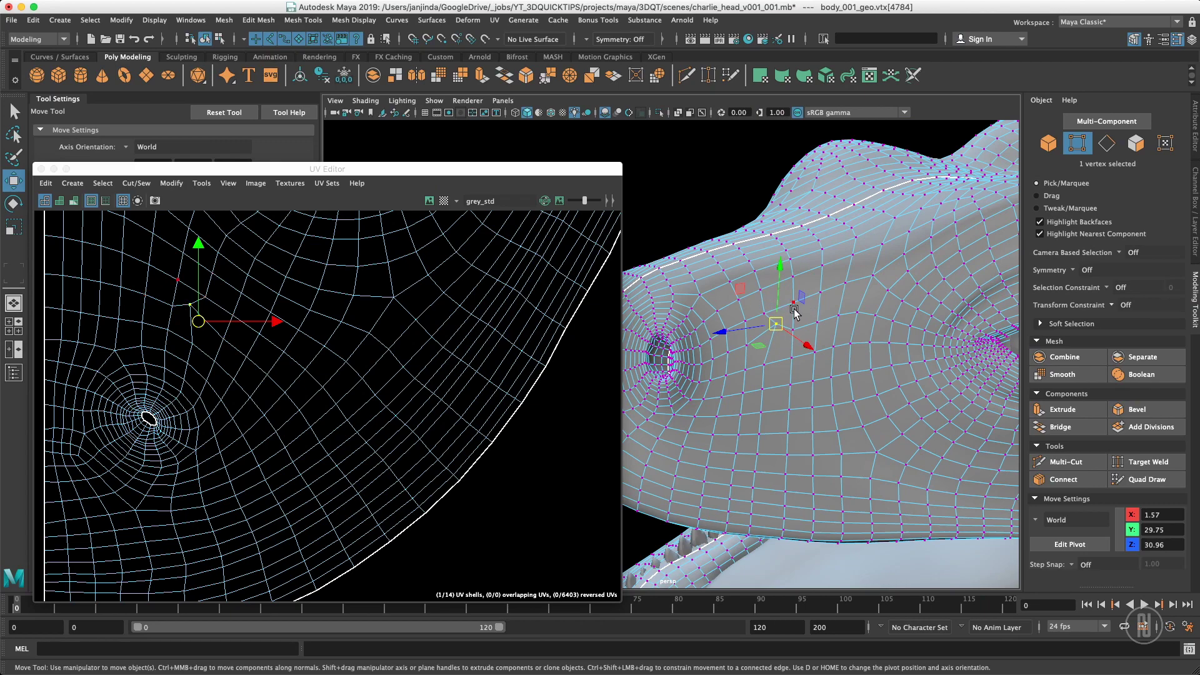
Step: Undo the last vertex slide behind the nostril and turn off Preserve UVs for the Move tool
{"action": "mouse_move", "coordinate": [787, 316]}
{"action": "left_mouse_down", "text": "alt"}
{"action": "mouse_move", "coordinate": [763, 311]}
{"action": "mouse_move", "coordinate": [788, 321]}
{"action": "left_mouse_up", "text": "alt"}
{"action": "right_click_drag", "start_coordinate": [787, 322], "coordinate": [806, 301], "text": "alt"}
{"action": "left_click_drag", "start_coordinate": [805, 302], "coordinate": [774, 441], "text": "alt"}
{"action": "key", "text": "ctrl+z"}
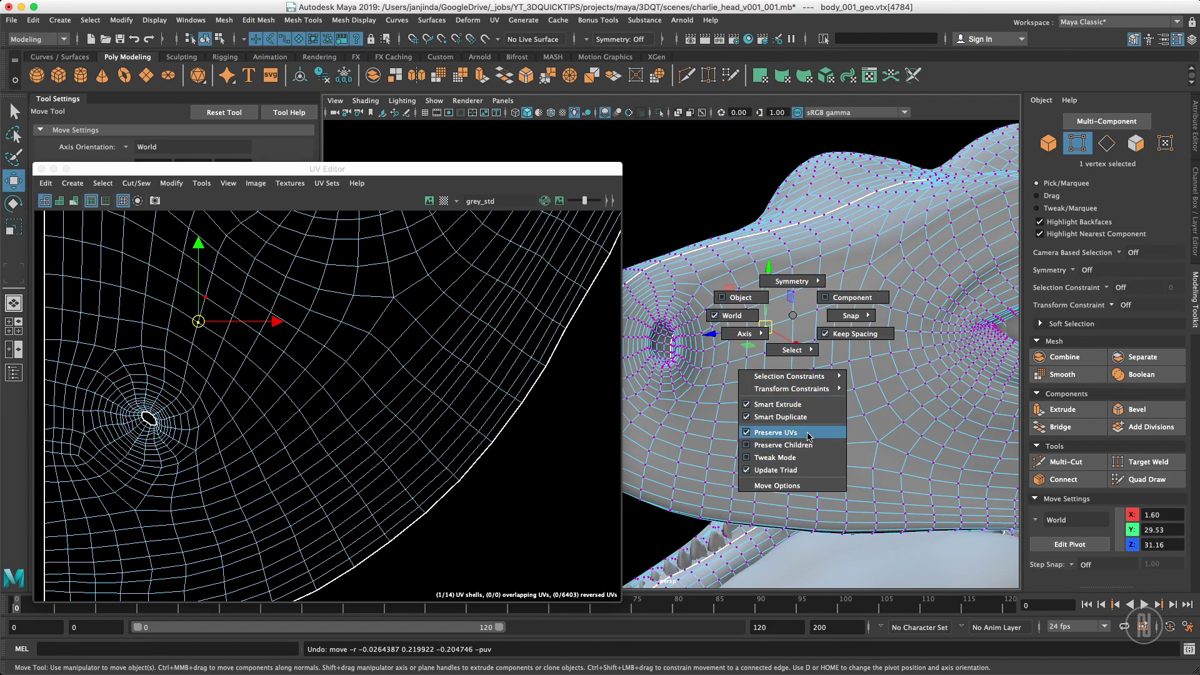
{"action": "left_click_drag", "start_coordinate": [808, 436], "coordinate": [809, 435]}
Step: Save an incremental version of the scene and close the UV Editor
{"action": "key", "text": "ctrl+alt+s"}
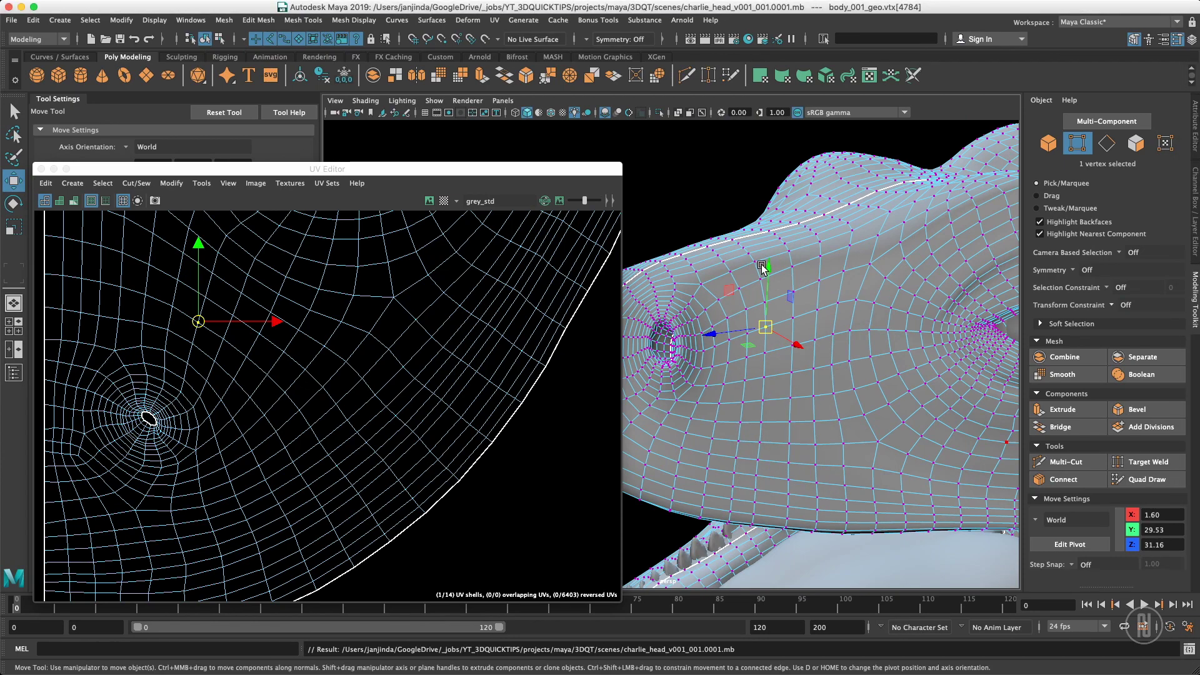
{"action": "left_click_drag", "start_coordinate": [762, 266], "coordinate": [760, 271], "text": "alt"}
{"action": "left_click", "coordinate": [41, 170]}
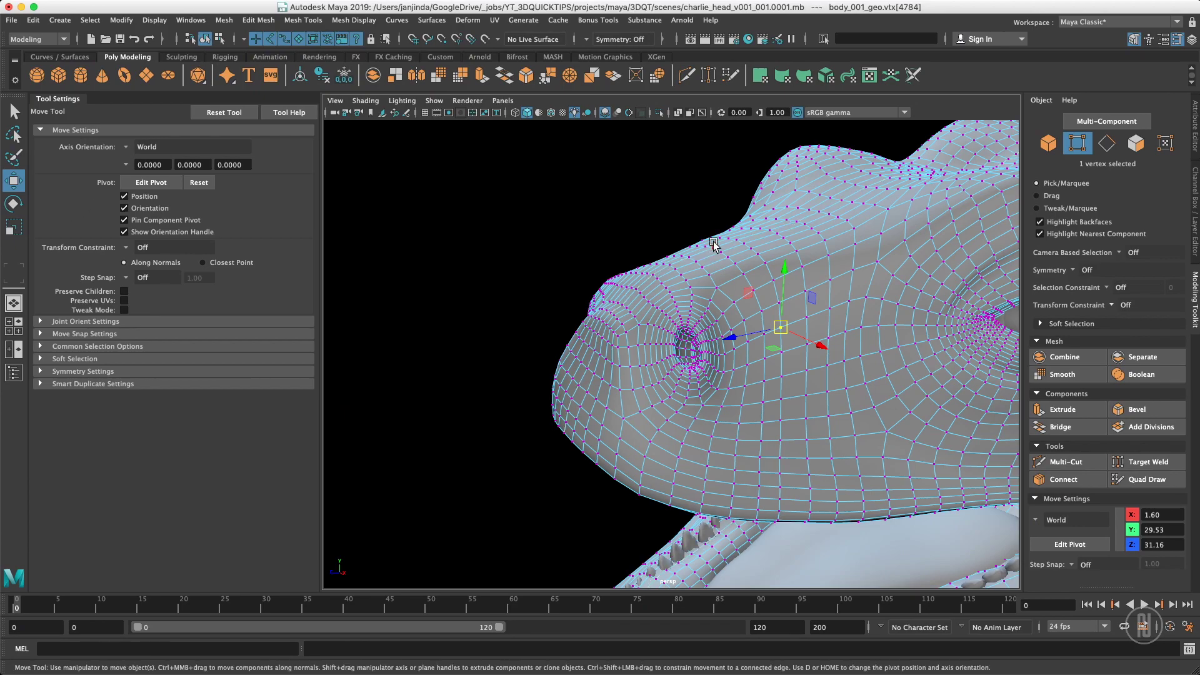
Step: Return the head mesh to object selection and cycle the viewport background back to the blue gradient
{"action": "key", "text": "F8"}
{"action": "key", "text": "alt+b"}
{"action": "key", "text": "alt+b"}
{"action": "key", "text": "alt+b"}
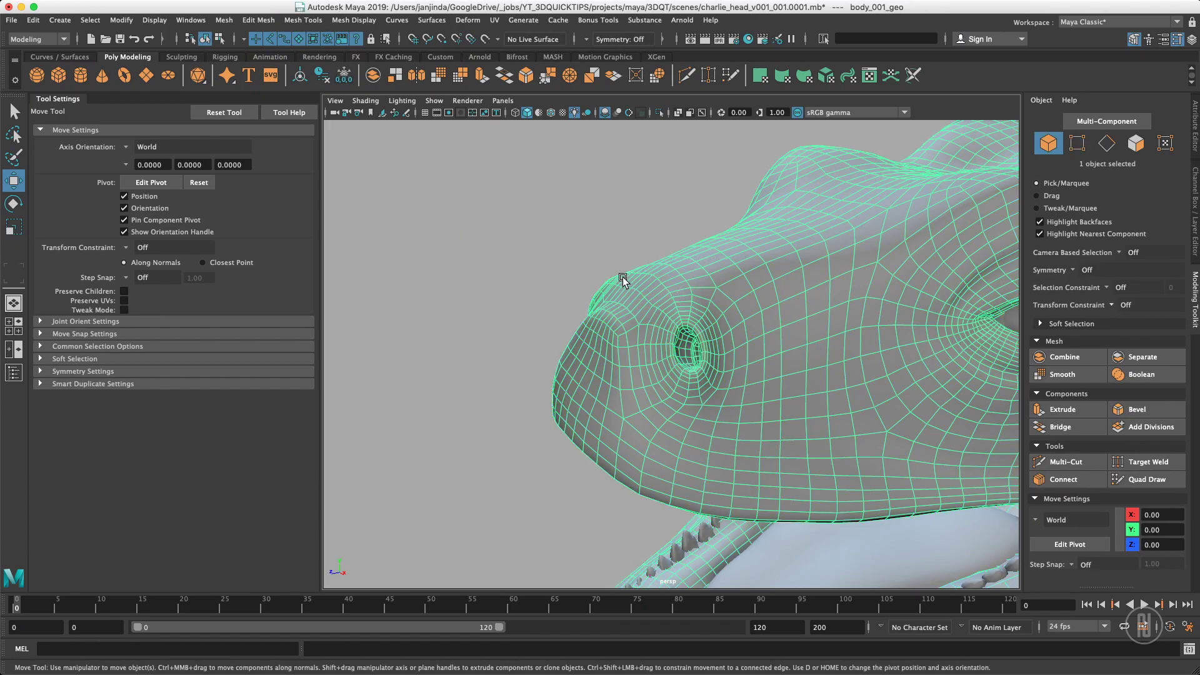
{"action": "left_click_drag", "start_coordinate": [778, 250], "coordinate": [662, 275], "text": "alt"}
Step: Check the Smart Duplicate option of the Move tool and clear the object selection
{"action": "left_click", "coordinate": [674, 275]}
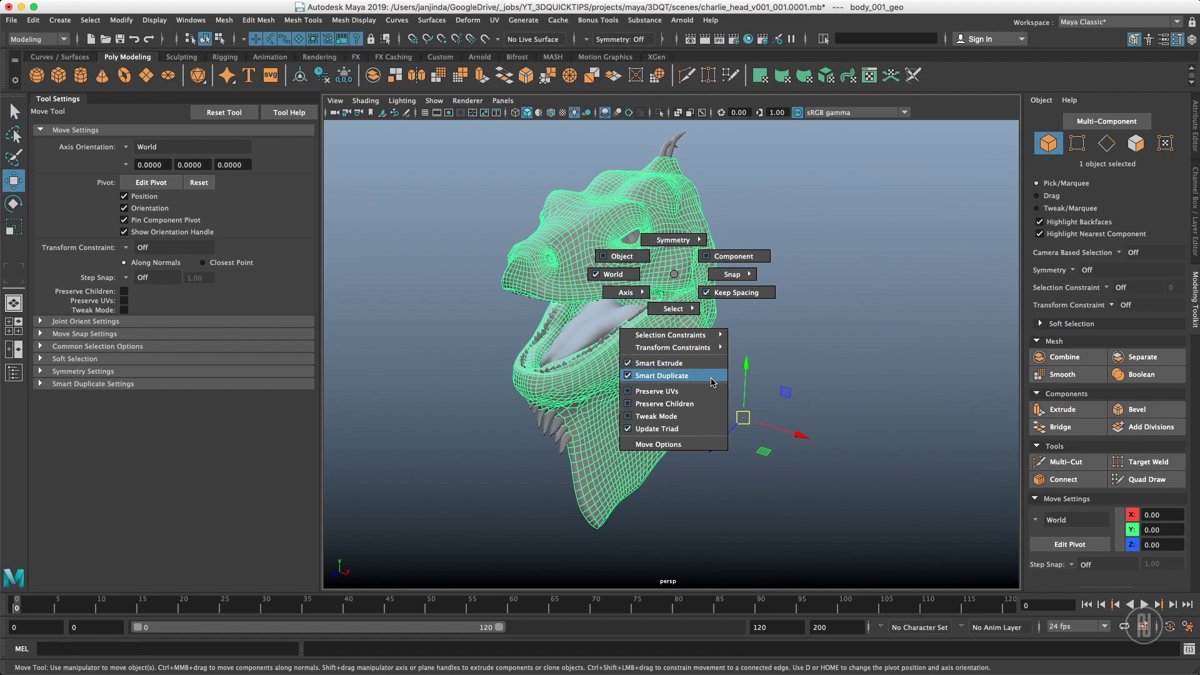
{"action": "mouse_move", "coordinate": [685, 272]}
{"action": "left_mouse_down", "text": "alt"}
{"action": "mouse_move", "coordinate": [699, 264]}
{"action": "mouse_move", "coordinate": [677, 256]}
{"action": "left_mouse_up", "text": "alt"}
{"action": "left_click_drag", "start_coordinate": [483, 195], "coordinate": [825, 546]}
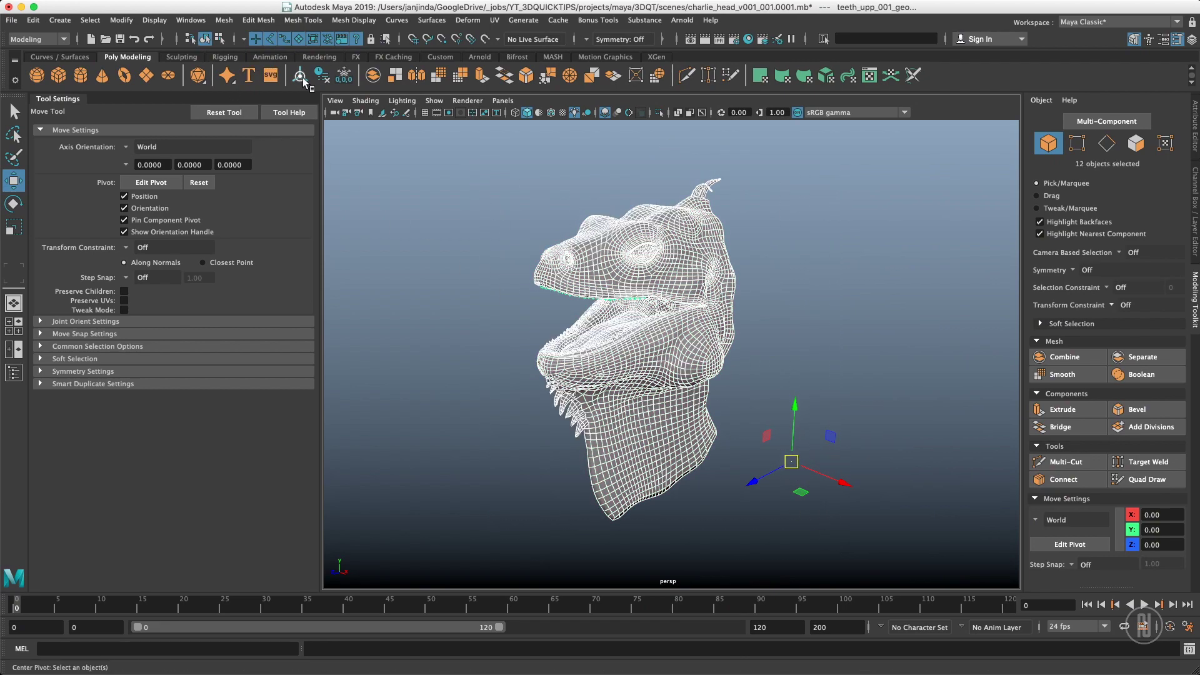
{"action": "left_click", "coordinate": [456, 322]}
{"action": "left_click_drag", "start_coordinate": [638, 294], "coordinate": [691, 295], "text": "alt"}
{"action": "right_click_drag", "start_coordinate": [691, 294], "coordinate": [795, 313], "text": "alt"}
{"action": "left_click_drag", "start_coordinate": [795, 313], "coordinate": [764, 305], "text": "alt"}
{"action": "right_click_drag", "start_coordinate": [764, 306], "coordinate": [703, 335], "text": "alt"}
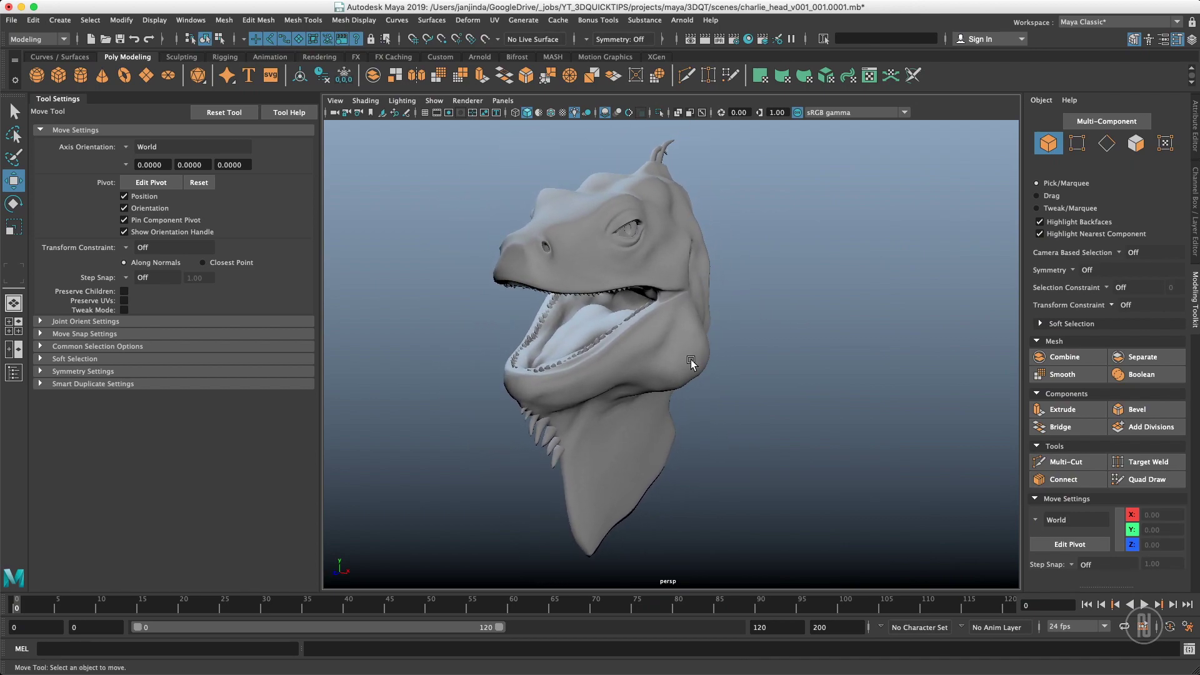
Step: Select the body mesh and clone it sideways with Smart Duplicate, moving the copy to about X 9.27
{"action": "left_click", "coordinate": [705, 357]}
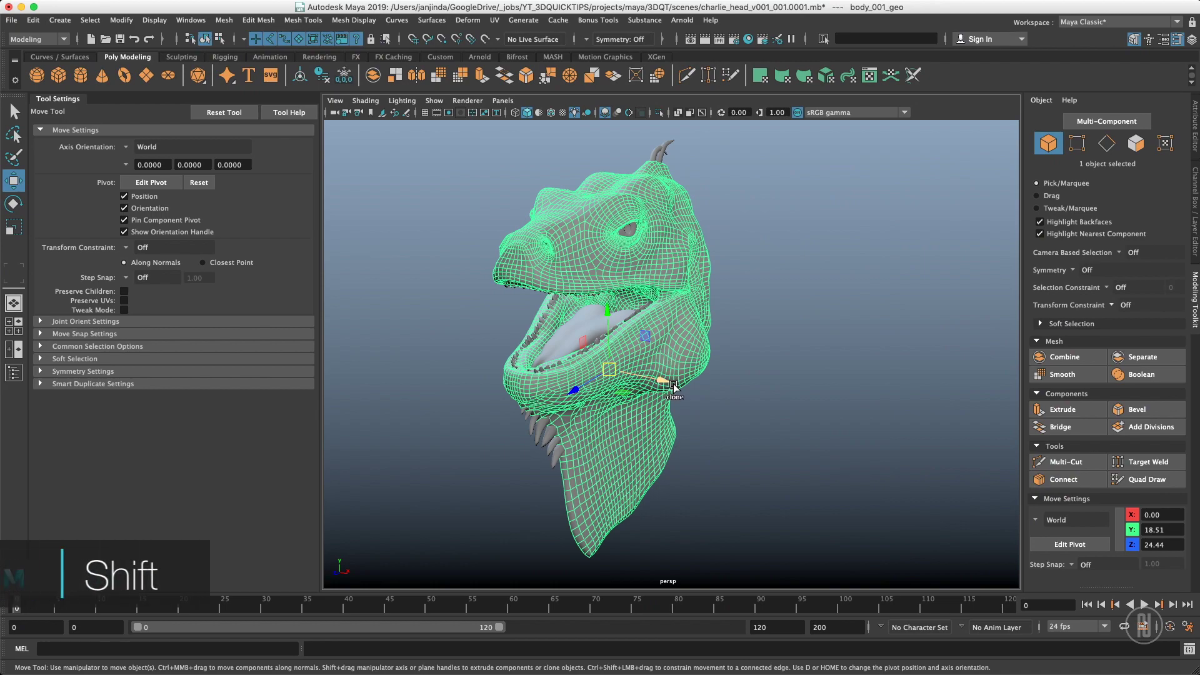
{"action": "left_click_drag", "start_coordinate": [660, 382], "coordinate": [758, 398], "text": "shift"}
{"action": "left_click_drag", "start_coordinate": [687, 270], "coordinate": [678, 297], "text": "alt"}
{"action": "scroll", "coordinate": [803, 284], "scroll_direction": "down", "scroll_amount": 3}
{"action": "left_click_drag", "start_coordinate": [777, 301], "coordinate": [775, 406]}
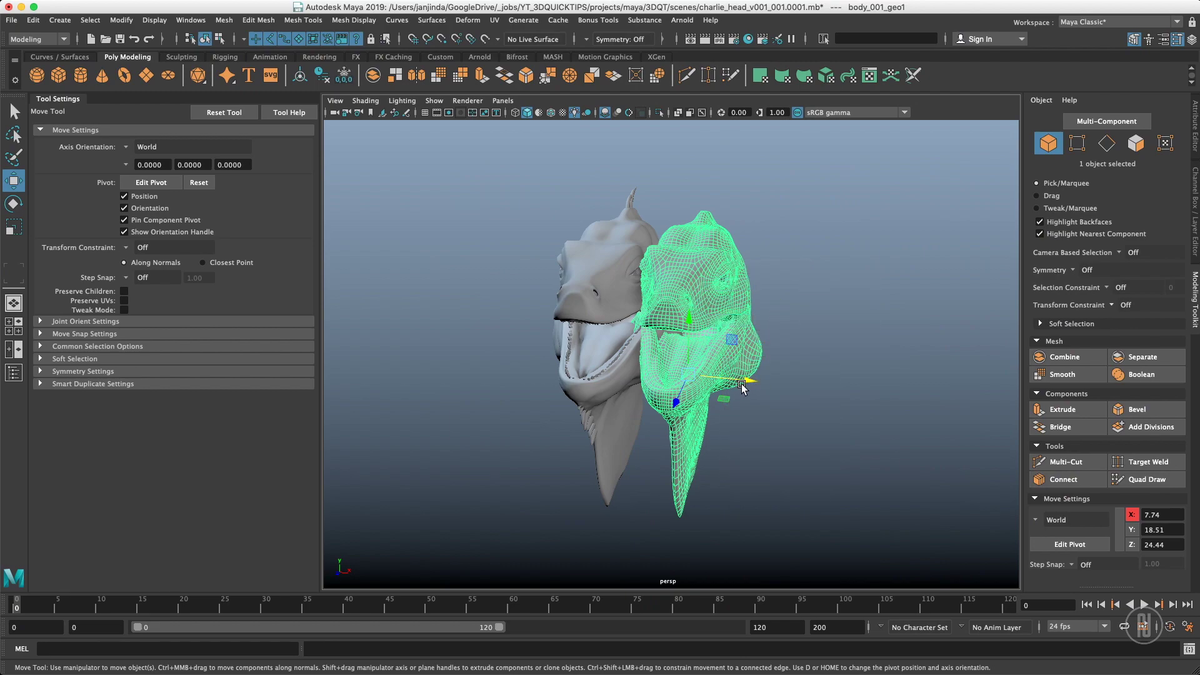
{"action": "left_click_drag", "start_coordinate": [753, 387], "coordinate": [795, 378]}
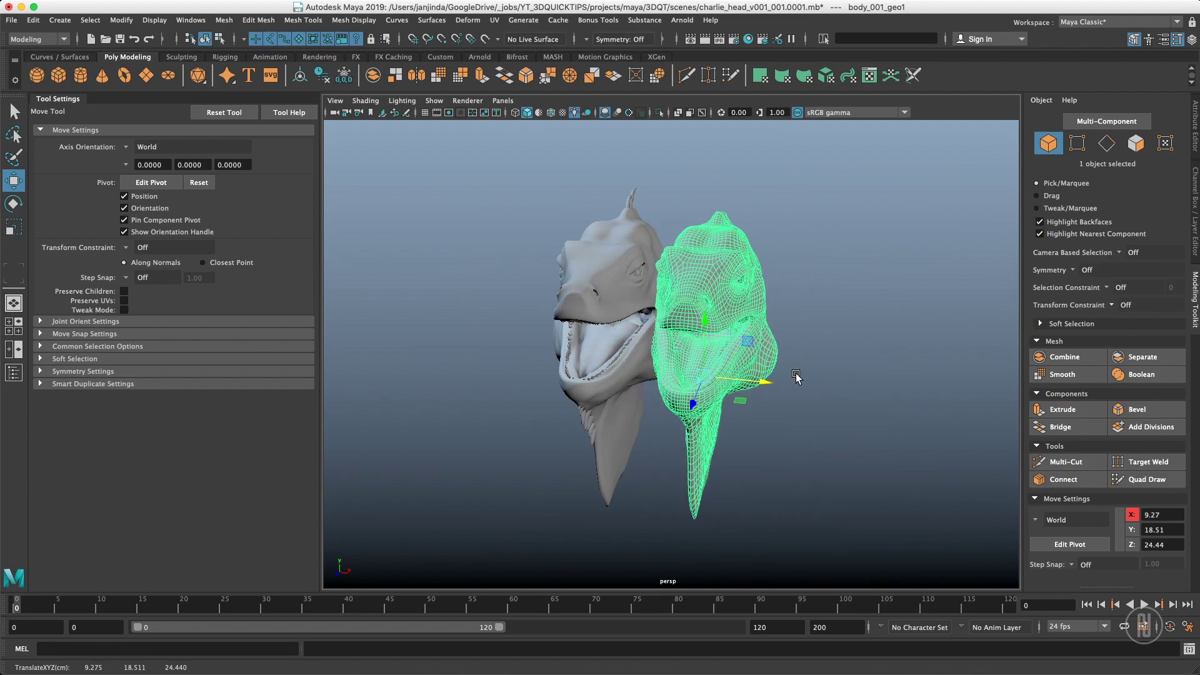
Step: Undo the moves and the cloning of the body mesh, then frame the original head
{"action": "key", "text": "z"}
{"action": "key", "text": "z"}
{"action": "key", "text": "z"}
{"action": "key", "text": "z"}
{"action": "key", "text": "z"}
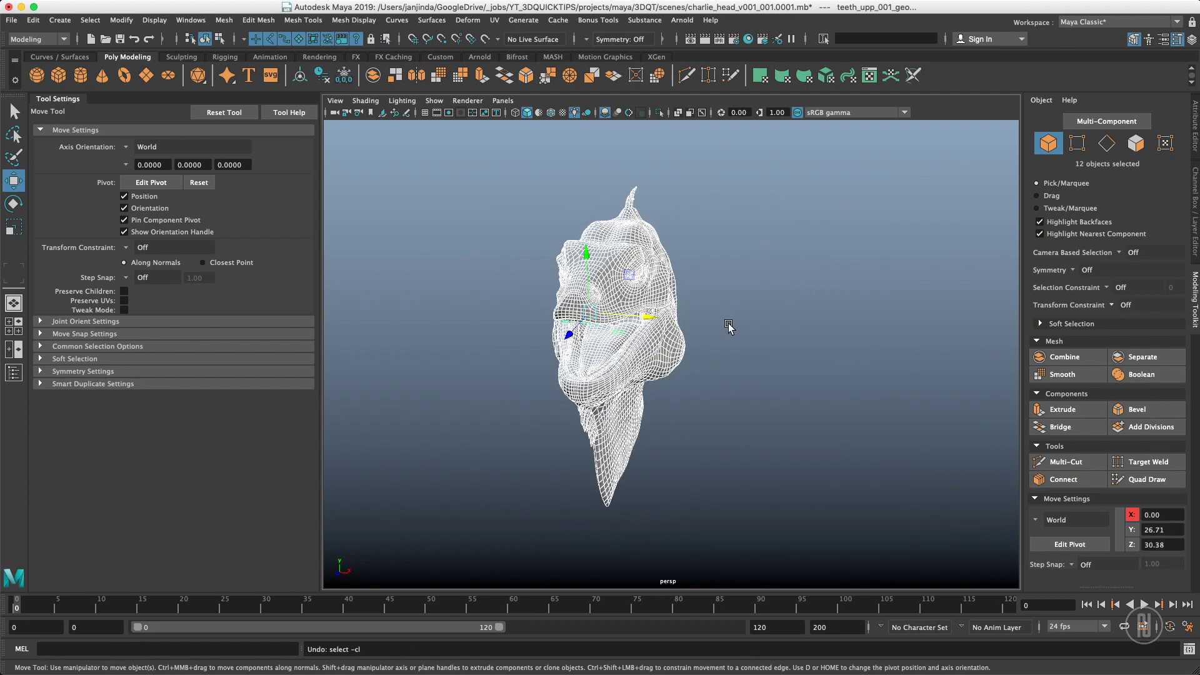
{"action": "key", "text": "f"}
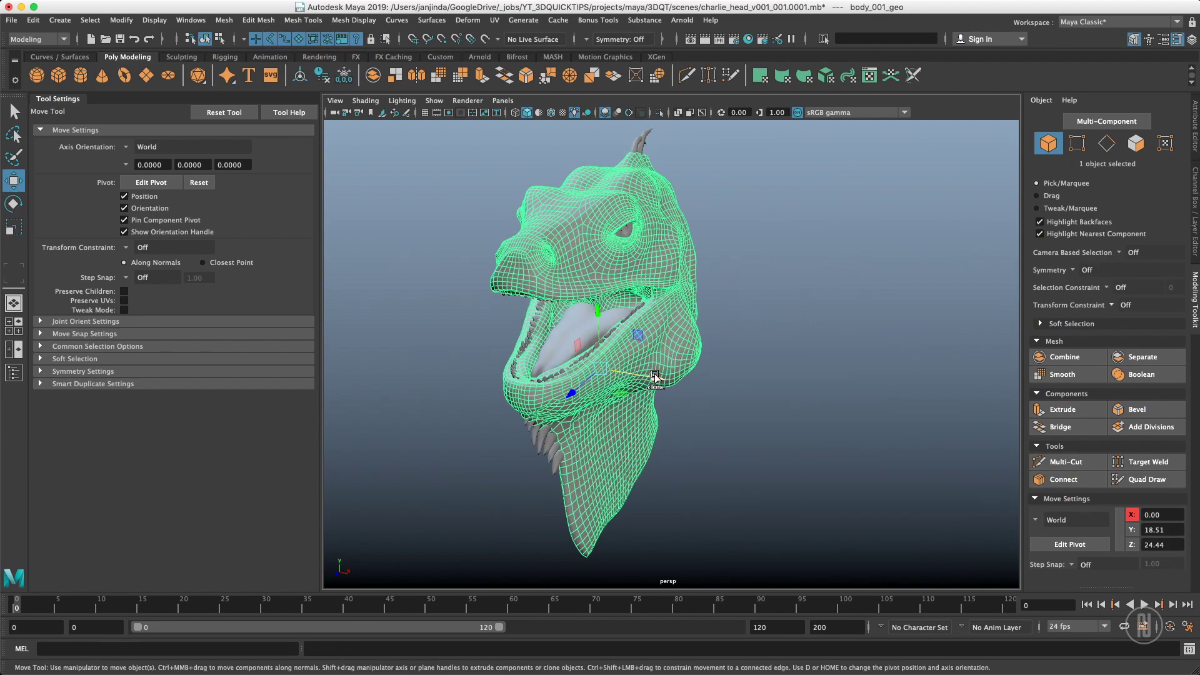
Step: Clone the body mesh about 10.25 units along X and repeat Duplicate with Transform twice for a row of heads
{"action": "mouse_move", "coordinate": [656, 378]}
{"action": "left_mouse_down", "text": "shift"}
{"action": "mouse_move", "coordinate": [782, 348]}
{"action": "mouse_move", "coordinate": [844, 306]}
{"action": "mouse_move", "coordinate": [847, 282]}
{"action": "left_mouse_up", "text": "shift"}
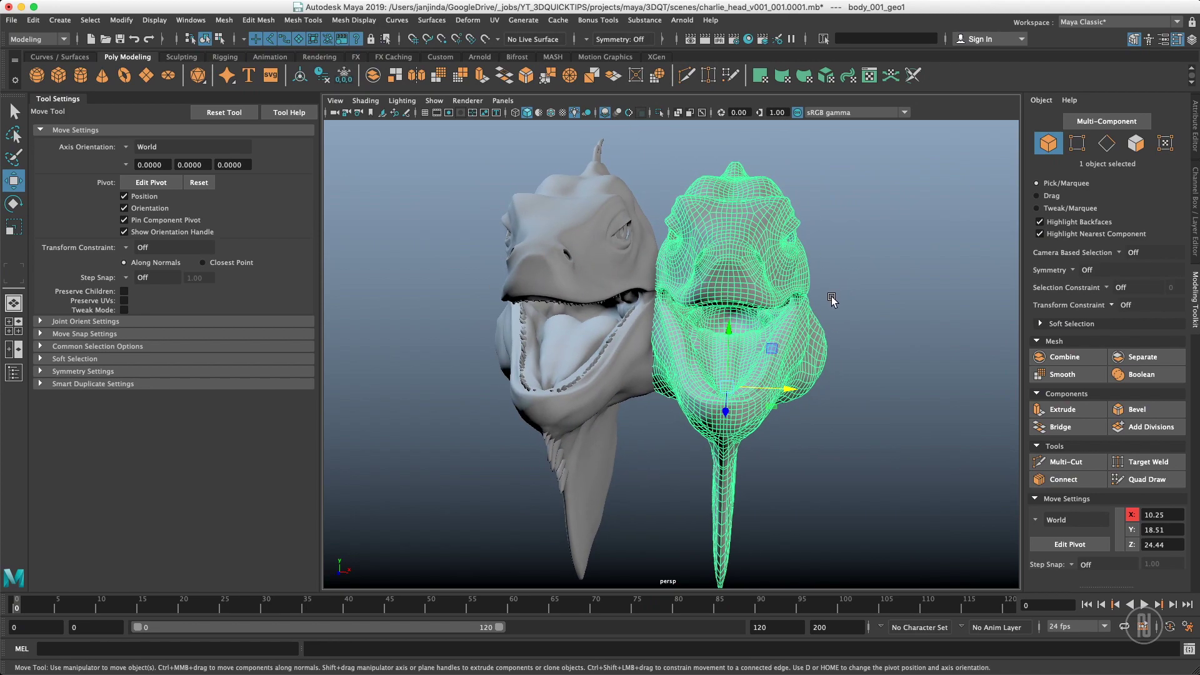
{"action": "key", "text": "shift+d"}
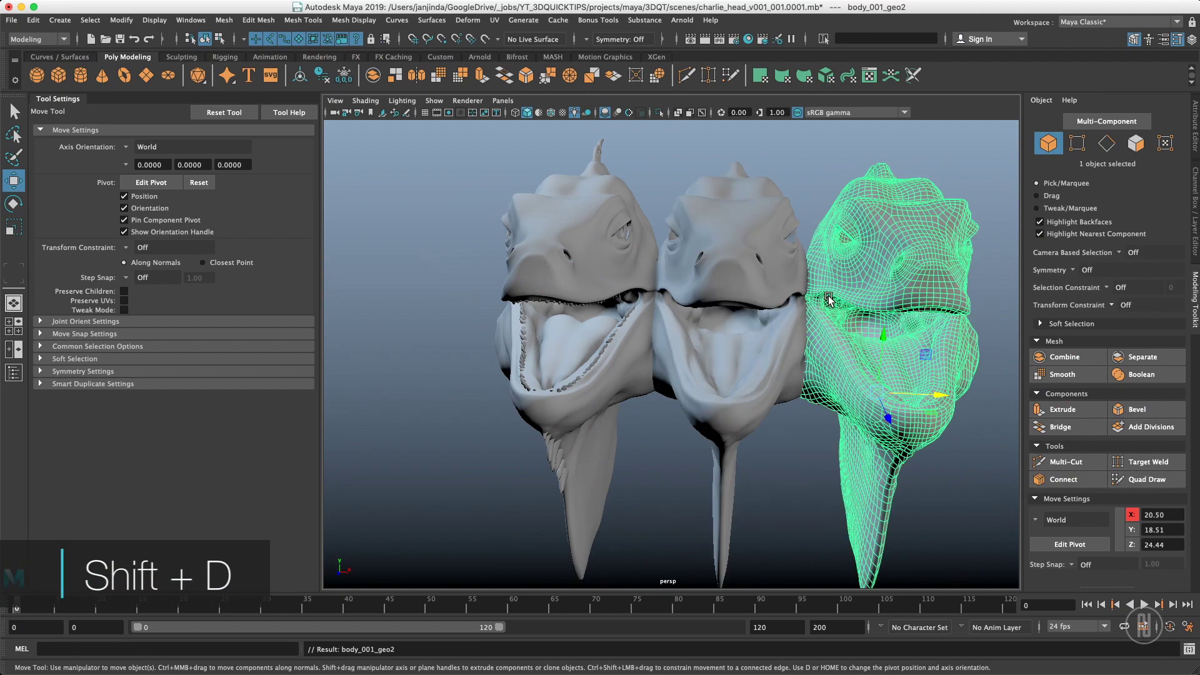
{"action": "key", "text": "shift+d"}
{"action": "right_click_drag", "start_coordinate": [865, 268], "coordinate": [755, 262], "text": "alt"}
{"action": "left_click_drag", "start_coordinate": [754, 263], "coordinate": [750, 269], "text": "alt"}
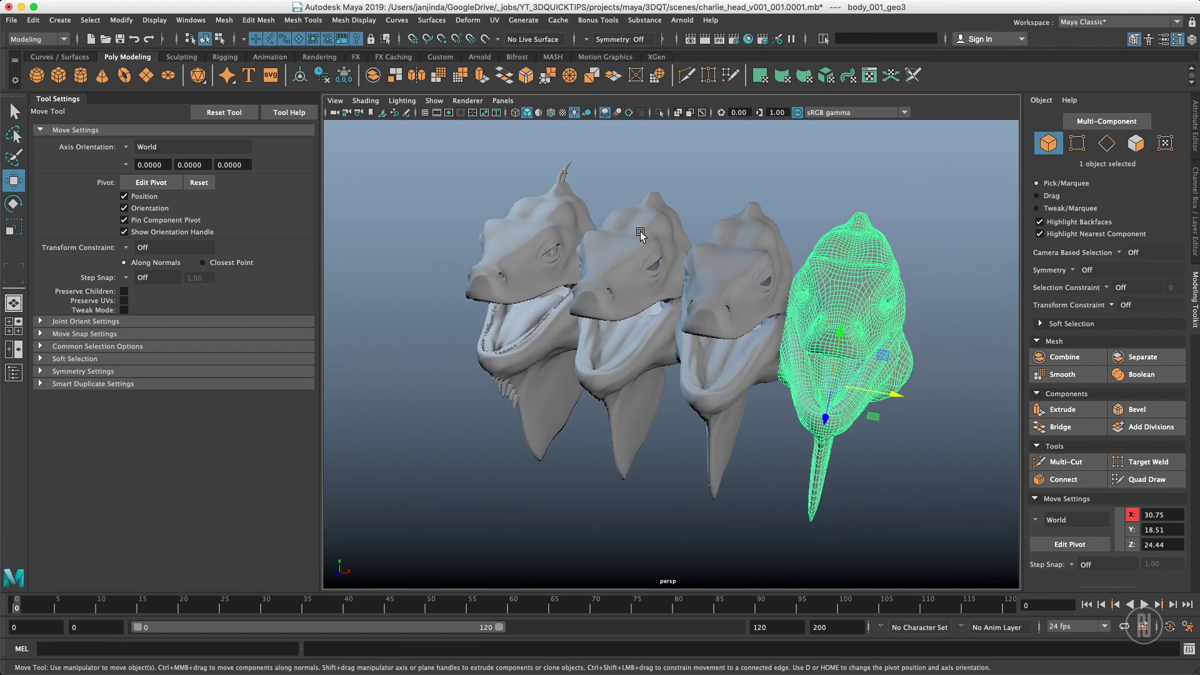
{"action": "left_click_drag", "start_coordinate": [689, 320], "coordinate": [787, 291], "text": "alt"}
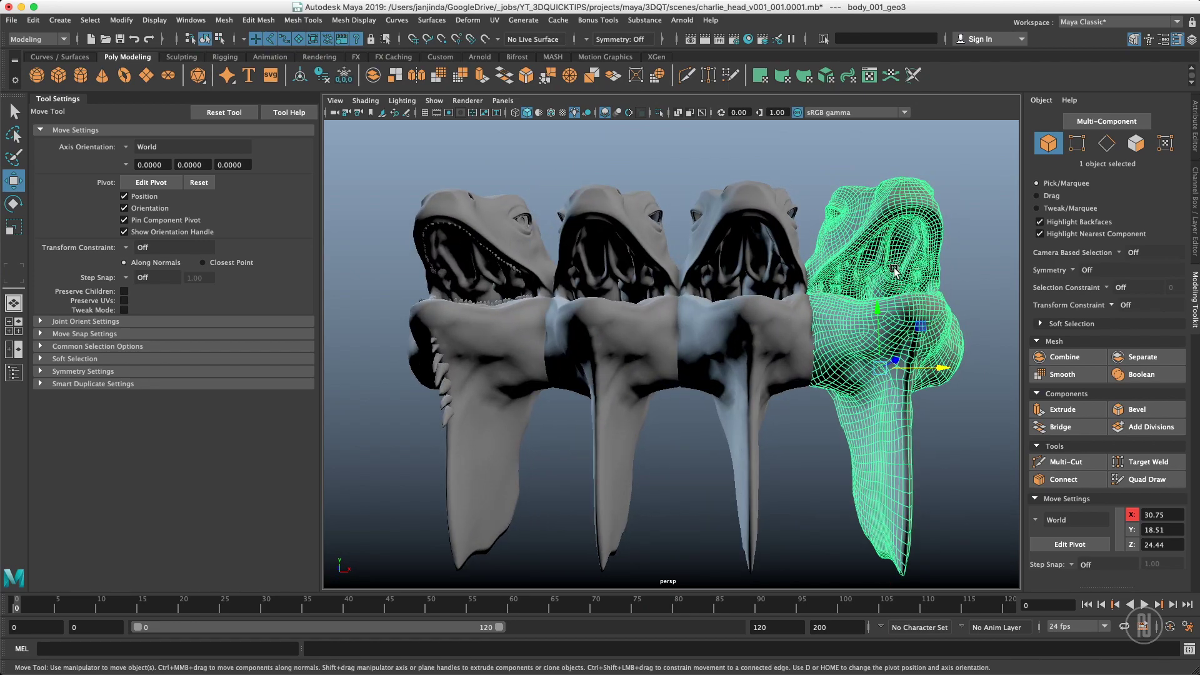
{"action": "left_click_drag", "start_coordinate": [900, 288], "coordinate": [857, 265], "text": "alt"}
Step: Undo all the body mesh duplicates until only the original head is left
{"action": "key", "text": "super+z"}
{"action": "key", "text": "super+z"}
{"action": "key", "text": "super+z"}
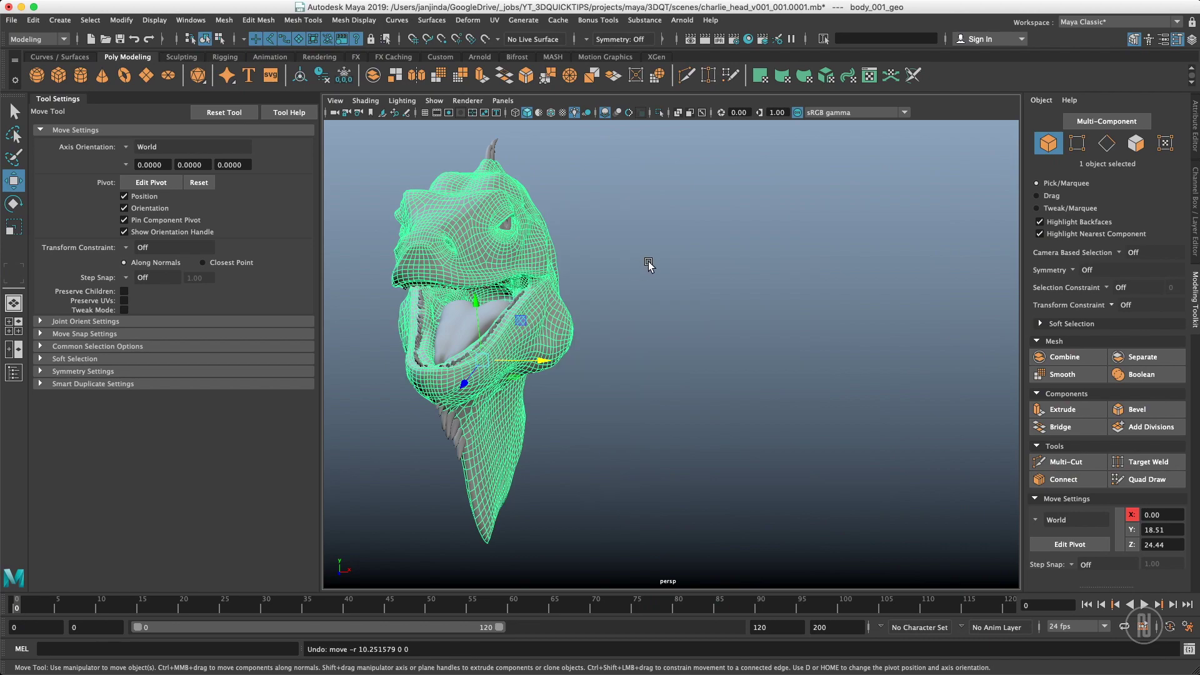
{"action": "left_click", "coordinate": [650, 269]}
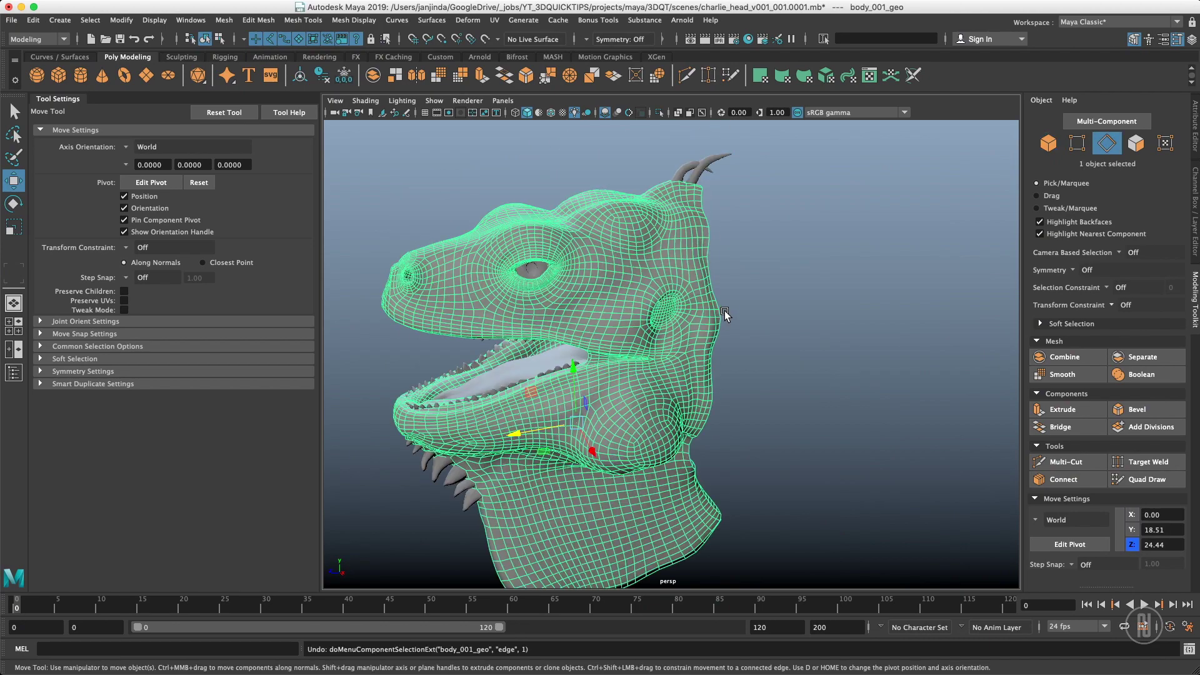
Step: Check the Smart Extrude option and select the border edge loop along the back of the head in edge selection
{"action": "key", "text": "w"}
{"action": "left_click", "coordinate": [737, 306]}
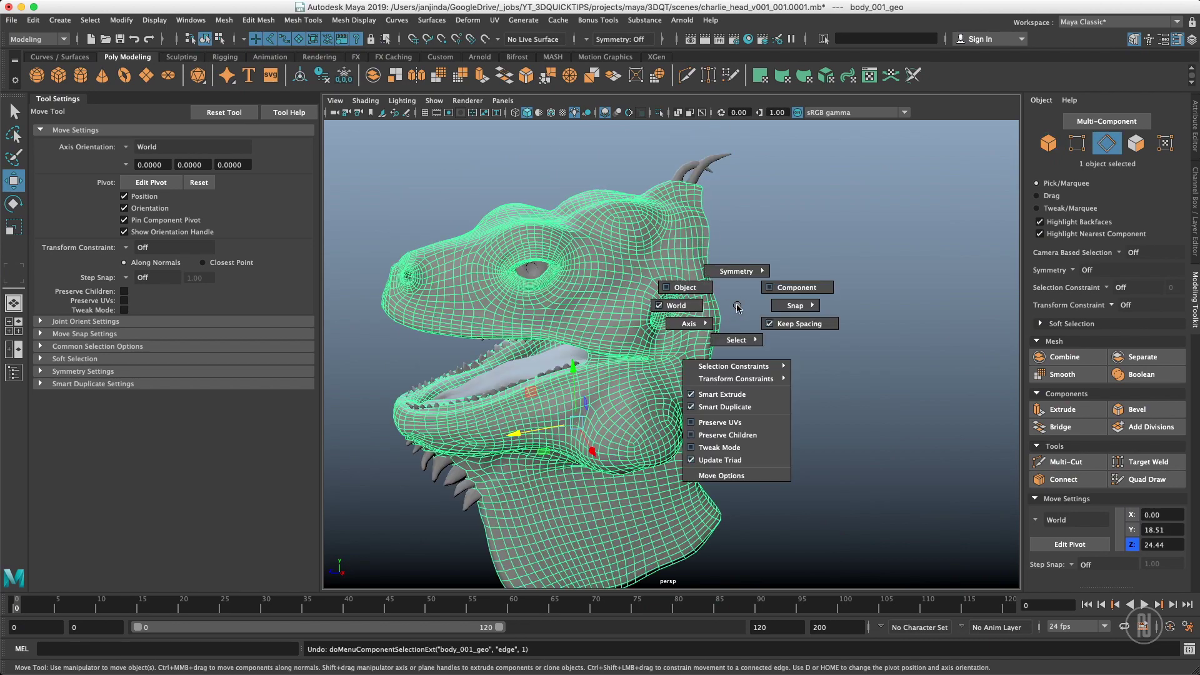
{"action": "mouse_move", "coordinate": [736, 305]}
{"action": "left_mouse_down"}
{"action": "mouse_move", "coordinate": [720, 405]}
{"action": "mouse_move", "coordinate": [739, 304]}
{"action": "left_mouse_up"}
{"action": "left_click_drag", "start_coordinate": [666, 289], "coordinate": [675, 281], "text": "alt"}
{"action": "right_click_drag", "start_coordinate": [675, 282], "coordinate": [775, 281], "text": "alt"}
{"action": "left_click_drag", "start_coordinate": [775, 281], "coordinate": [739, 279], "text": "alt"}
{"action": "right_click_drag", "start_coordinate": [786, 337], "coordinate": [791, 248]}
{"action": "double_click", "coordinate": [805, 334]}
{"action": "middle_click_drag", "start_coordinate": [836, 327], "coordinate": [684, 288], "text": "alt"}
{"action": "left_click_drag", "start_coordinate": [684, 287], "coordinate": [699, 292], "text": "alt"}
{"action": "right_click_drag", "start_coordinate": [699, 292], "coordinate": [778, 298], "text": "alt"}
{"action": "middle_click_drag", "start_coordinate": [711, 253], "coordinate": [716, 297], "text": "alt"}
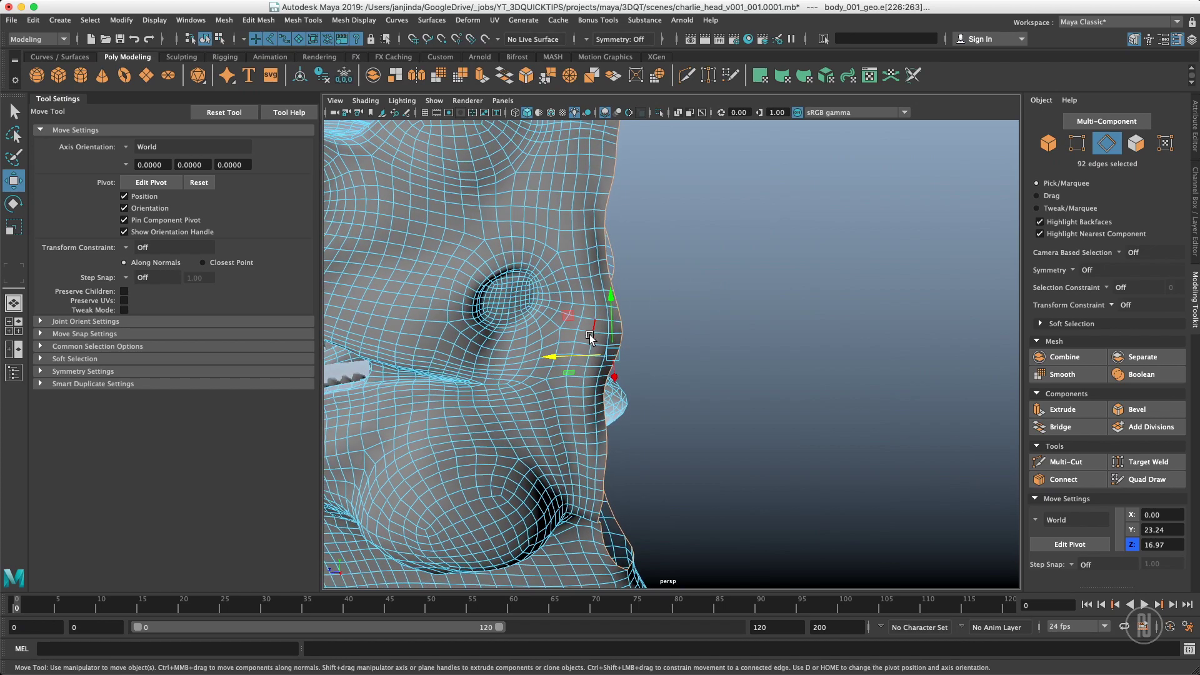
Step: Try Smart Extrude on the selected border edges, pulling them backward to about Z 14.53, and undo the extrusion and selection
{"action": "left_click_drag", "start_coordinate": [577, 355], "coordinate": [639, 313], "text": "shift"}
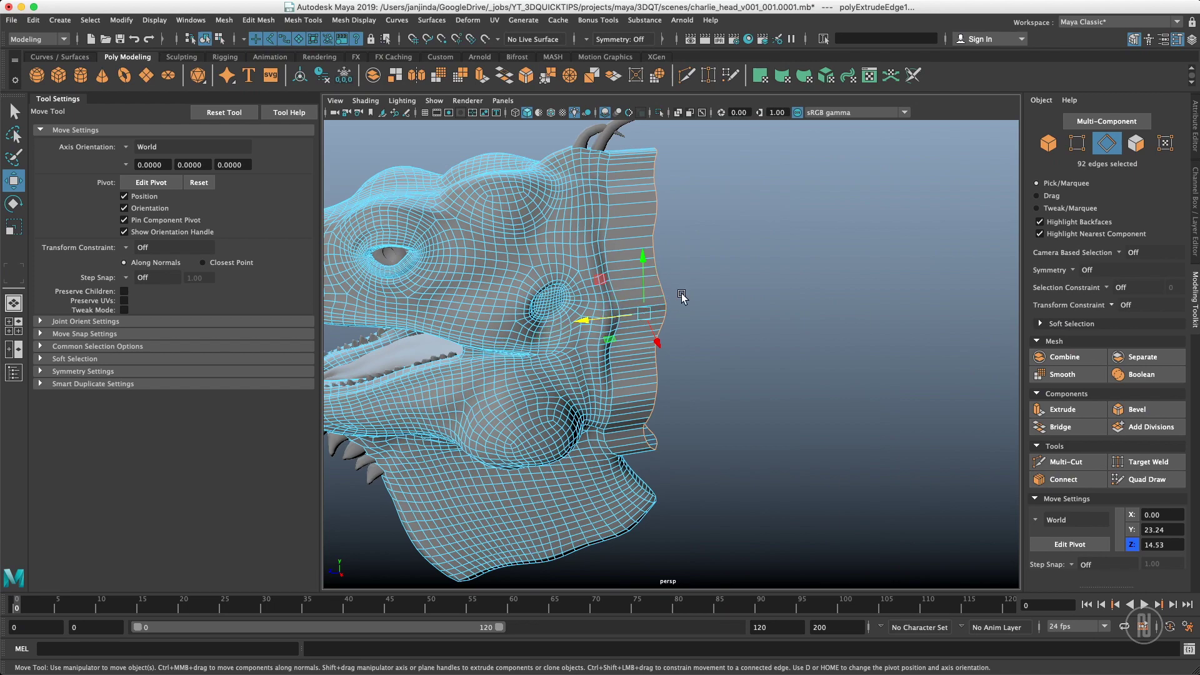
{"action": "mouse_move", "coordinate": [665, 303]}
{"action": "left_mouse_down"}
{"action": "mouse_move", "coordinate": [677, 403]}
{"action": "mouse_move", "coordinate": [637, 402]}
{"action": "mouse_move", "coordinate": [665, 305]}
{"action": "mouse_move", "coordinate": [684, 300]}
{"action": "mouse_move", "coordinate": [682, 427]}
{"action": "mouse_move", "coordinate": [686, 305]}
{"action": "left_mouse_up"}
{"action": "key", "text": "z"}
{"action": "key", "text": "z"}
{"action": "key", "text": "z"}
{"action": "key", "text": "z"}
{"action": "key", "text": "z"}
{"action": "key", "text": "w"}
Step: Open the Outliner and expand charlie_model_grp to list its meshes
{"action": "left_click", "coordinate": [14, 373]}
{"action": "left_click_drag", "start_coordinate": [609, 279], "coordinate": [719, 276], "text": "alt"}
{"action": "middle_click_drag", "start_coordinate": [672, 281], "coordinate": [833, 218], "text": "alt"}
{"action": "right_click_drag", "start_coordinate": [707, 299], "coordinate": [812, 294], "text": "alt"}
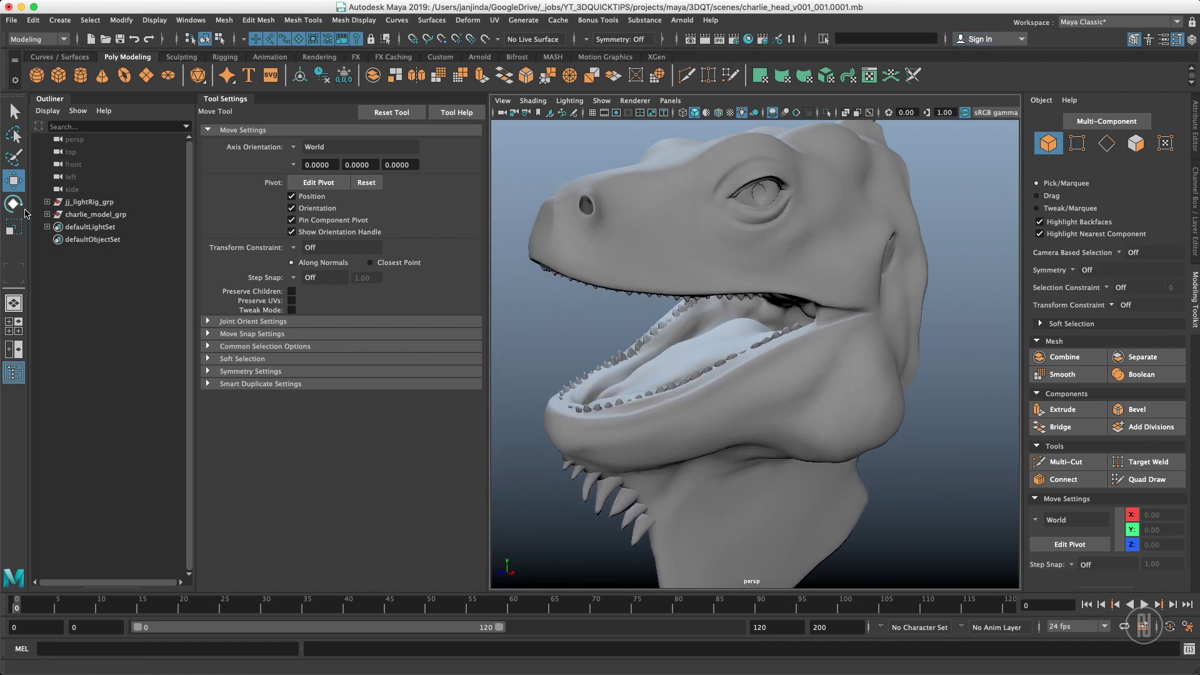
{"action": "left_click", "coordinate": [47, 214]}
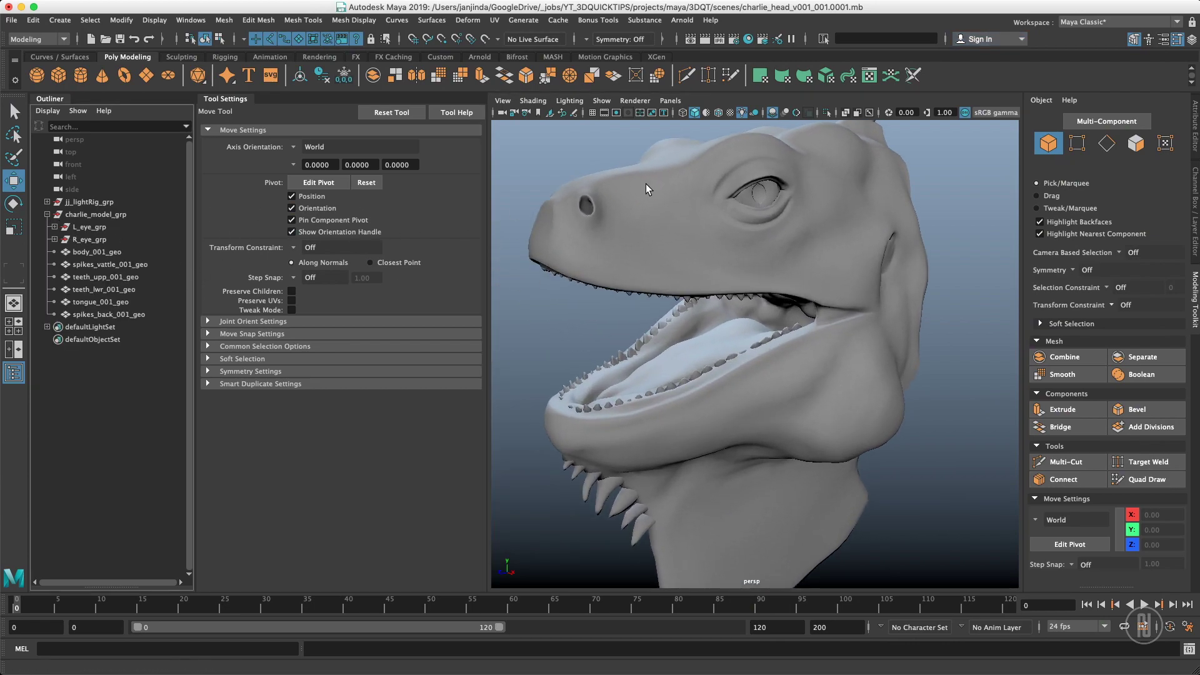
Step: Select the tongue and then the body mesh, and parent tongue_001_geo under body_001_geo
{"action": "left_click", "coordinate": [700, 354]}
{"action": "left_click_drag", "start_coordinate": [700, 353], "coordinate": [627, 380], "text": "alt"}
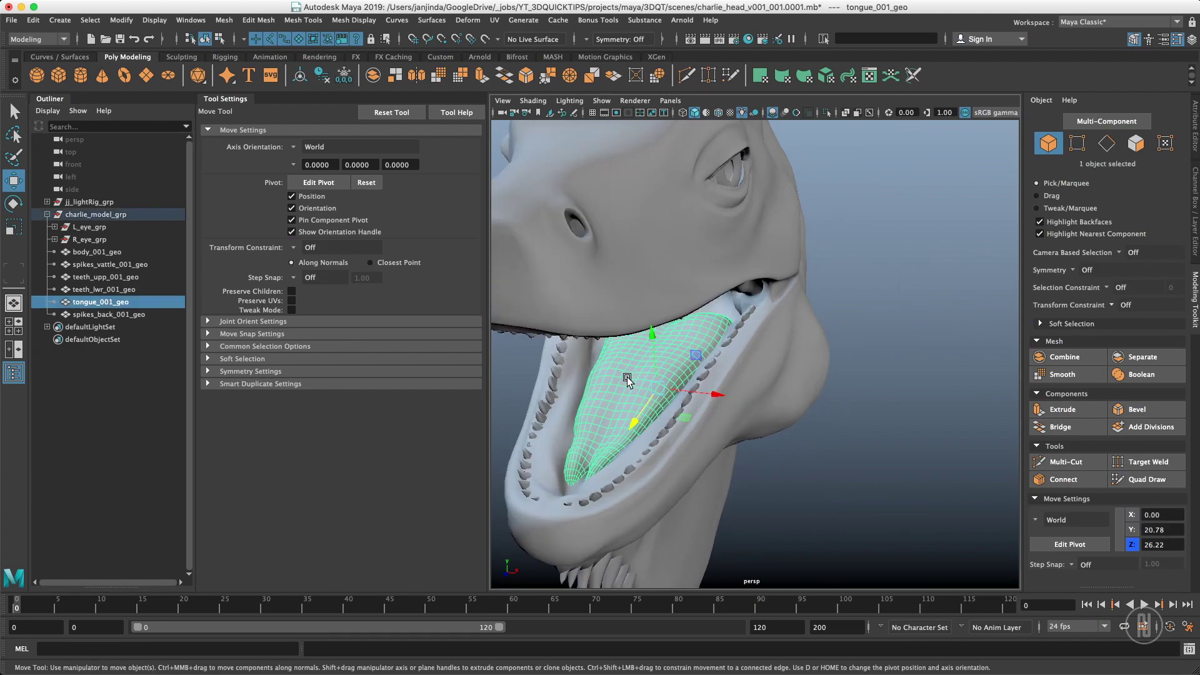
{"action": "left_click", "coordinate": [790, 378], "text": "shift"}
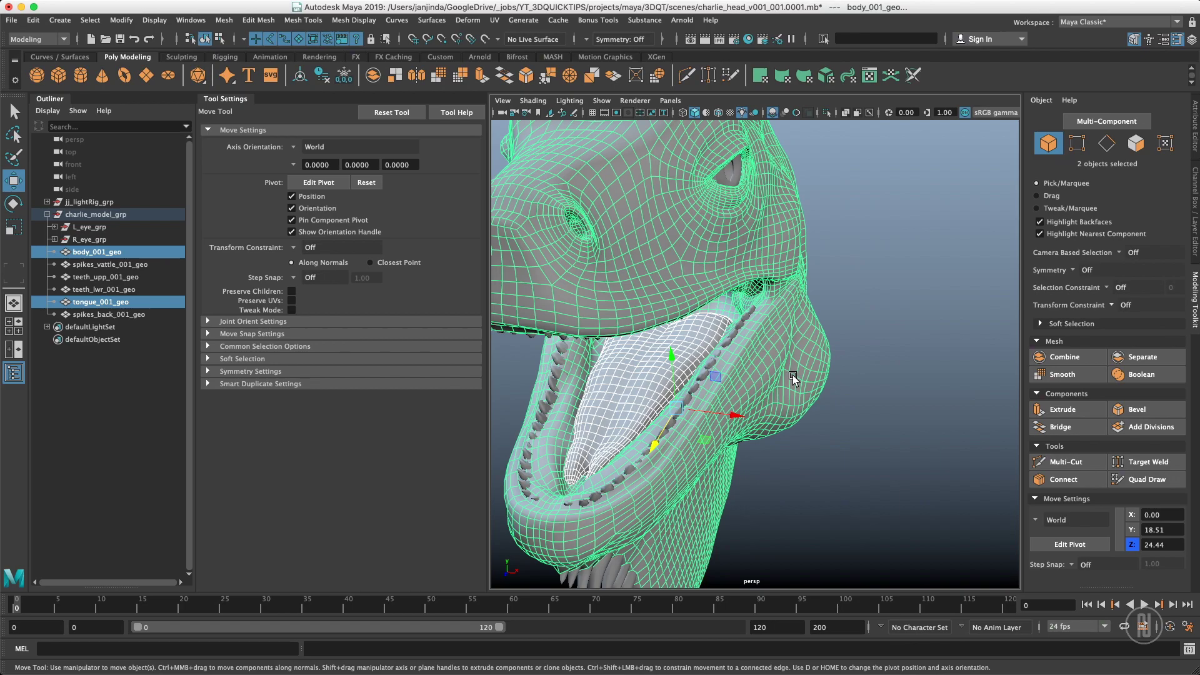
{"action": "key", "text": "p"}
{"action": "left_click_drag", "start_coordinate": [792, 373], "coordinate": [800, 375], "text": "alt"}
Step: Try moving the body mesh with its child tongue to about X 11.34, Y 20.94, then undo the move
{"action": "left_click", "coordinate": [751, 417]}
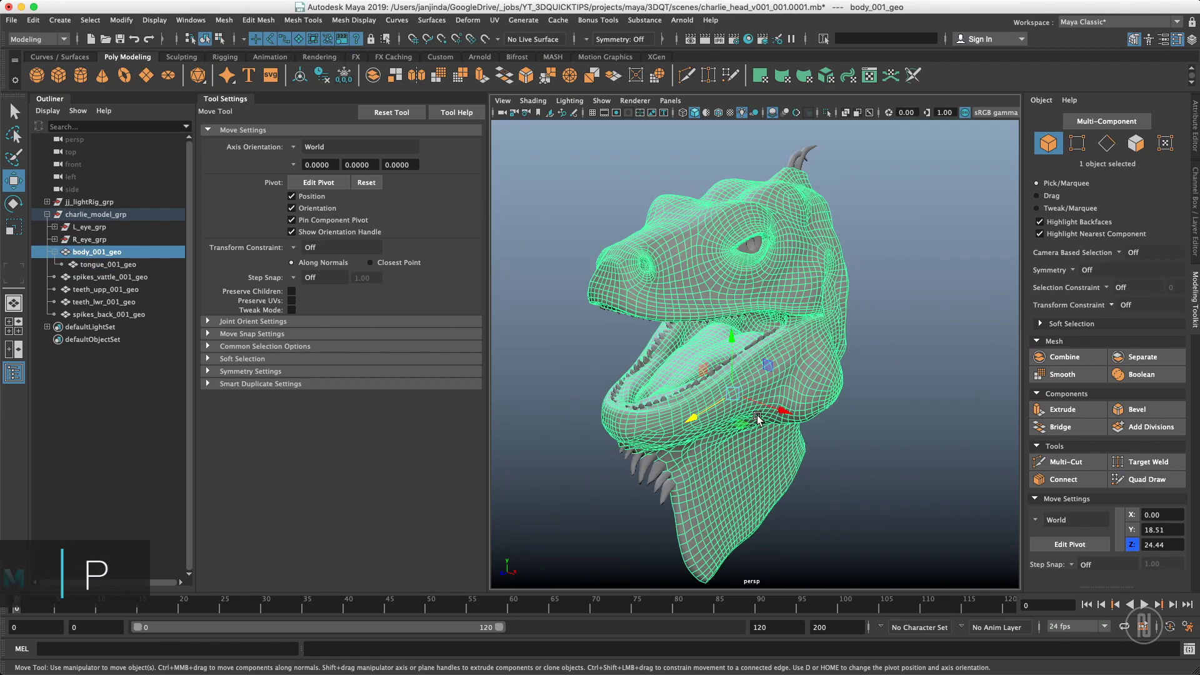
{"action": "left_click_drag", "start_coordinate": [752, 418], "coordinate": [839, 385]}
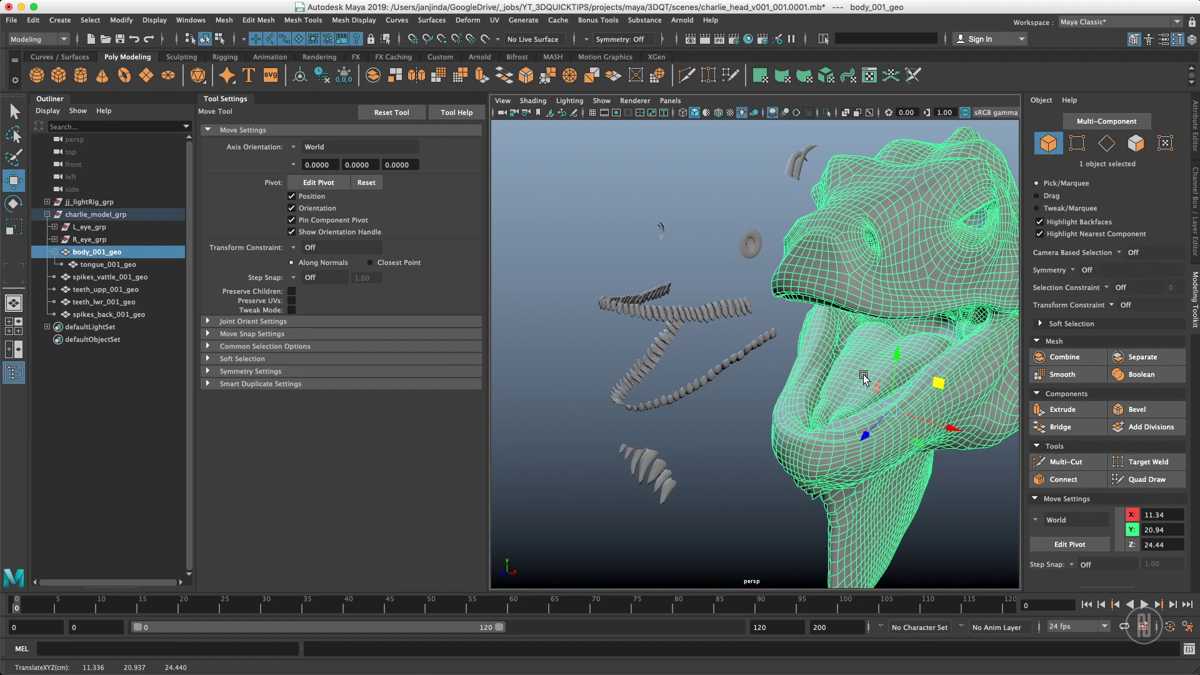
{"action": "key", "text": "super+z"}
{"action": "left_click", "coordinate": [891, 340]}
Step: Select the tongue, switch to the parent body mesh, and enable Preserve Children for the Move tool
{"action": "scroll", "coordinate": [812, 338], "scroll_direction": "up", "scroll_amount": 3}
{"action": "left_click", "coordinate": [719, 350]}
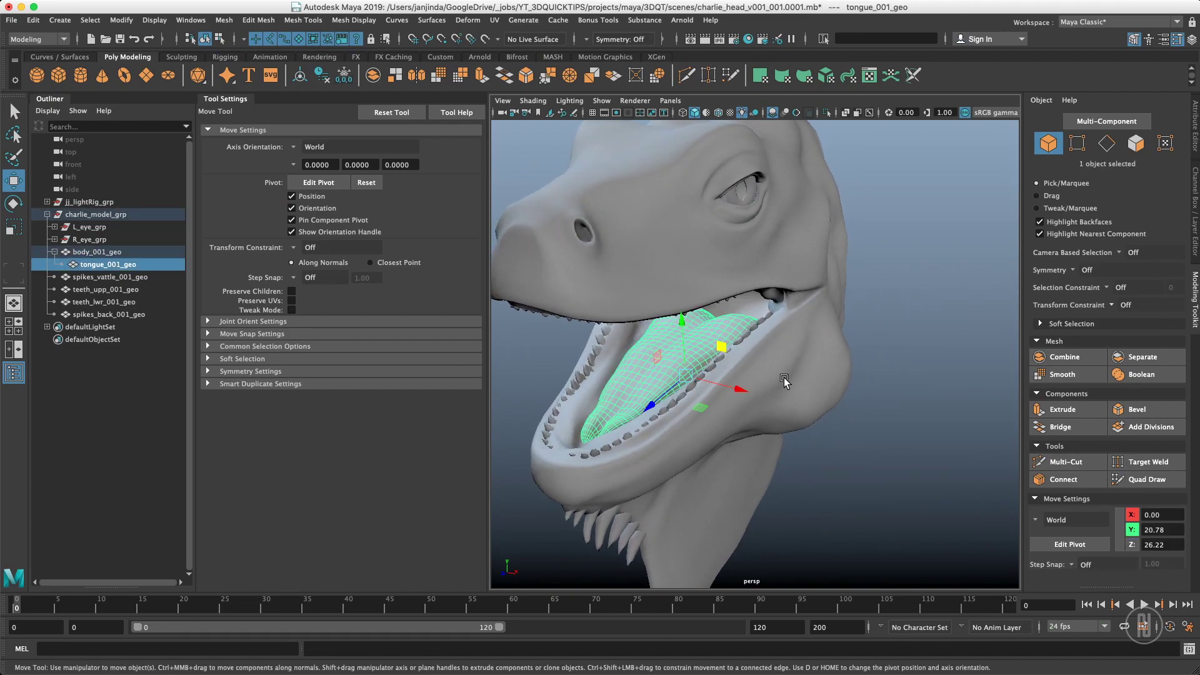
{"action": "left_click", "coordinate": [785, 374]}
{"action": "left_click_drag", "start_coordinate": [850, 363], "coordinate": [845, 497]}
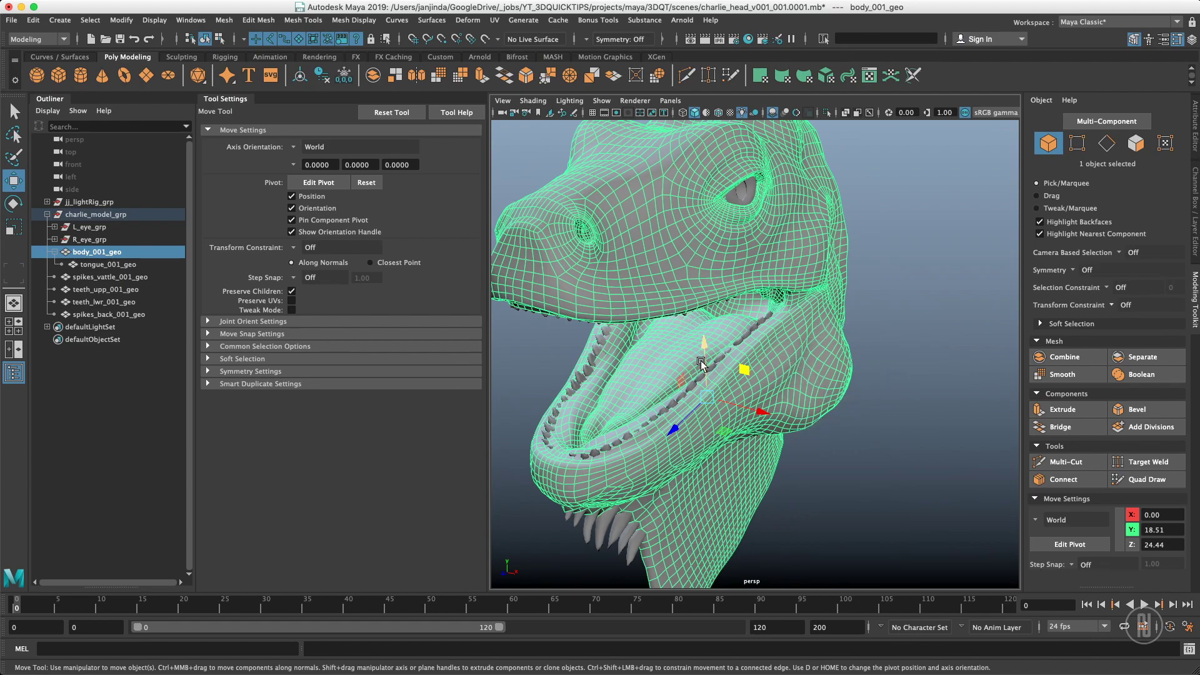
Step: Try moving the body mesh away with Preserve Children on, and undo the move
{"action": "left_click_drag", "start_coordinate": [744, 368], "coordinate": [1017, 352]}
{"action": "right_click_drag", "start_coordinate": [996, 351], "coordinate": [742, 321], "text": "alt"}
{"action": "mouse_move", "coordinate": [741, 322]}
{"action": "left_mouse_down", "text": "alt"}
{"action": "mouse_move", "coordinate": [873, 323]}
{"action": "mouse_move", "coordinate": [755, 322]}
{"action": "left_mouse_up", "text": "alt"}
{"action": "right_click_drag", "start_coordinate": [755, 320], "coordinate": [820, 473], "text": "alt"}
{"action": "key", "text": "super+z"}
Step: Unparent tongue_001_geo from the body mesh into charlie_model_grp and close the Outliner
{"action": "left_click_drag", "start_coordinate": [125, 263], "coordinate": [105, 245]}
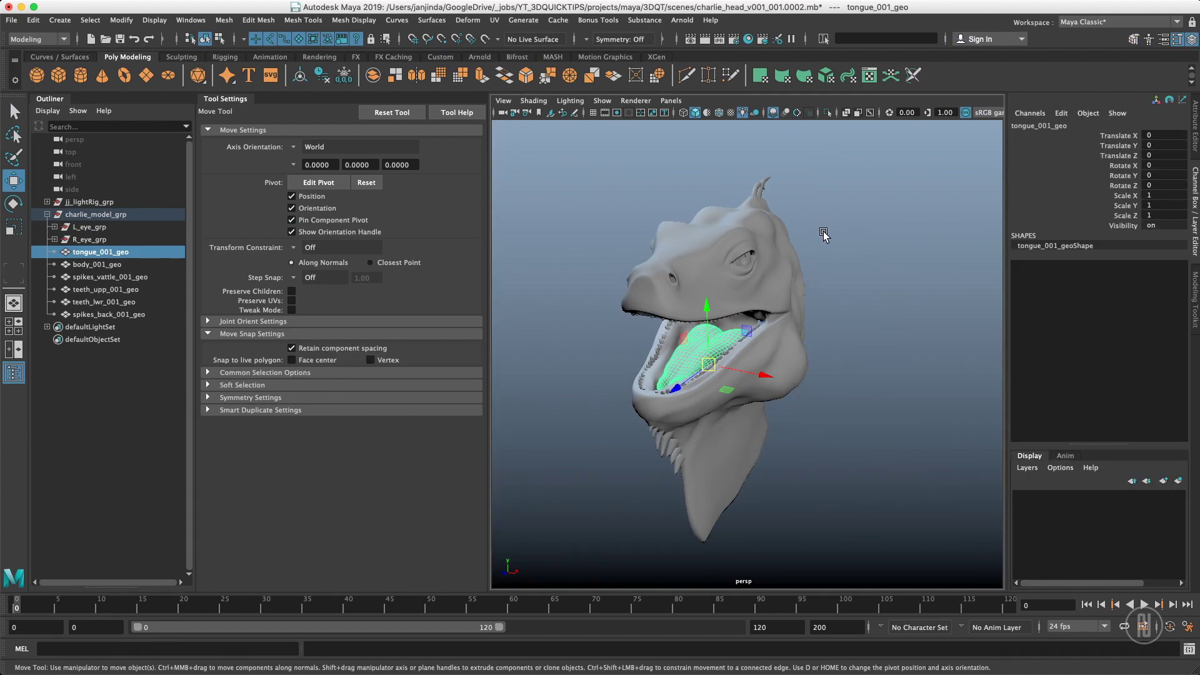
{"action": "mouse_move", "coordinate": [808, 245]}
{"action": "left_mouse_down", "text": "alt"}
{"action": "mouse_move", "coordinate": [795, 242]}
{"action": "mouse_move", "coordinate": [811, 247]}
{"action": "left_mouse_up", "text": "alt"}
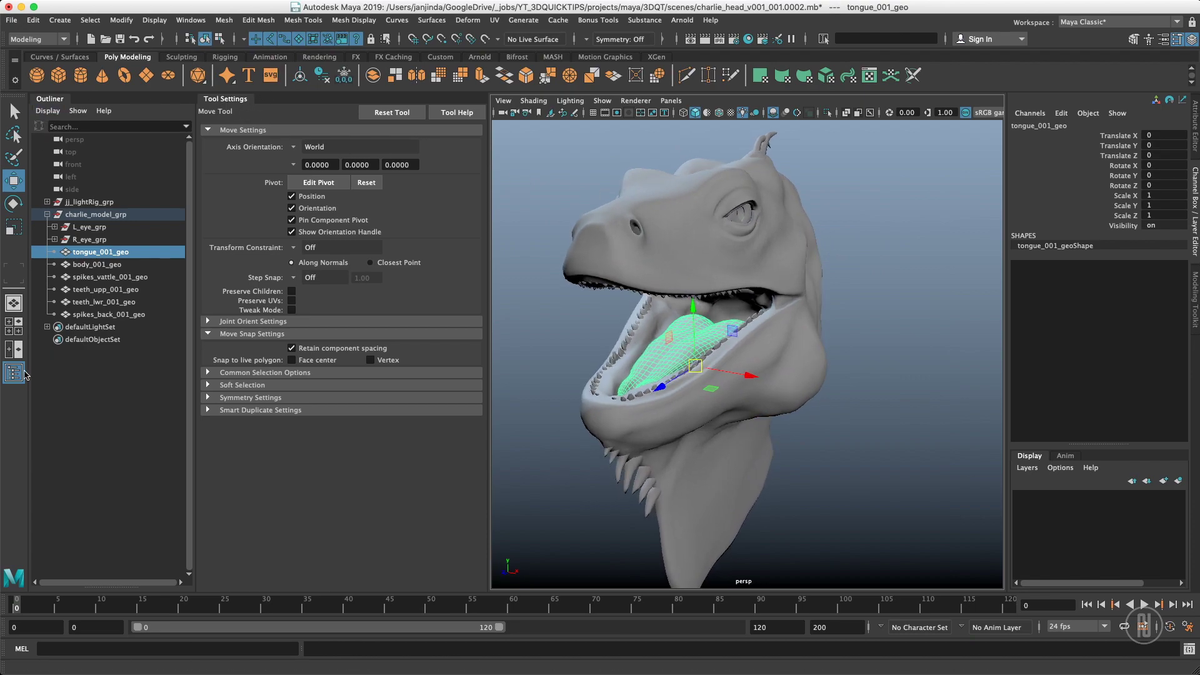
{"action": "left_click", "coordinate": [13, 373]}
{"action": "right_click_drag", "start_coordinate": [713, 253], "coordinate": [600, 249], "text": "alt"}
{"action": "mouse_move", "coordinate": [700, 275]}
{"action": "left_mouse_down", "text": "alt"}
{"action": "mouse_move", "coordinate": [625, 276]}
{"action": "mouse_move", "coordinate": [715, 285]}
{"action": "left_mouse_up", "text": "alt"}
Step: Check the Move tool's snap and Keep Spacing options, then use the Select tool to pick the body mesh
{"action": "right_click", "coordinate": [770, 291], "text": "ctrl+shift"}
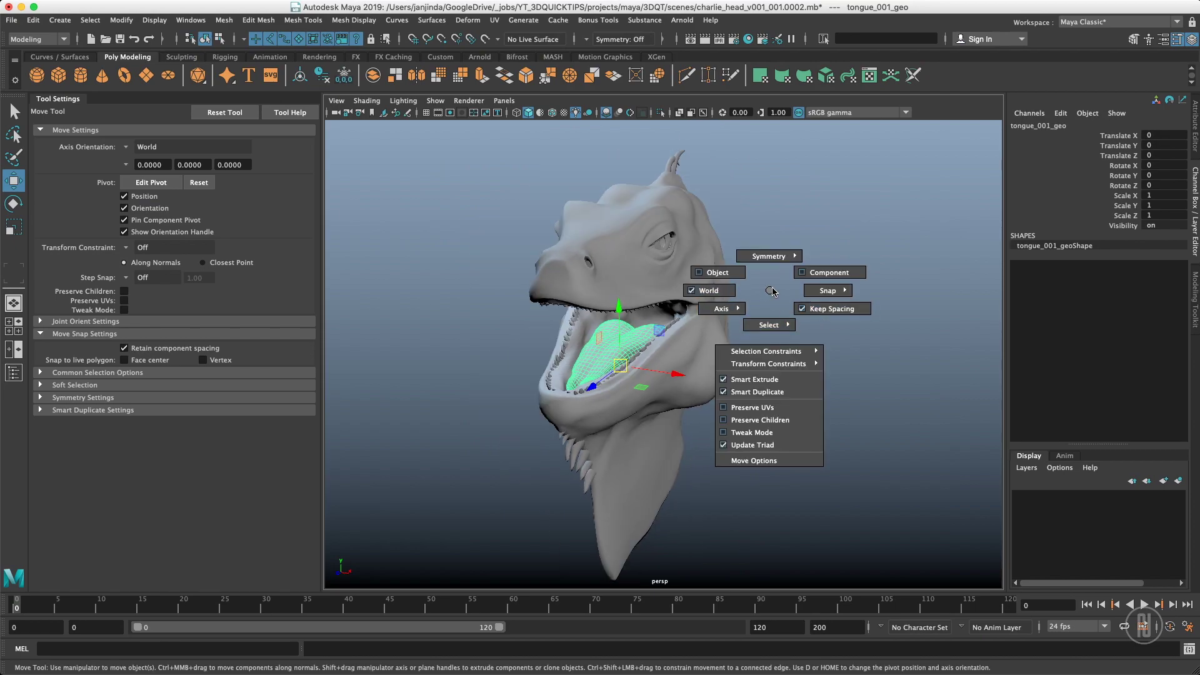
{"action": "key", "text": "q"}
{"action": "left_click", "coordinate": [768, 315]}
{"action": "left_click", "coordinate": [612, 282]}
{"action": "left_click_drag", "start_coordinate": [653, 281], "coordinate": [629, 283], "text": "alt"}
{"action": "right_click_drag", "start_coordinate": [629, 283], "coordinate": [888, 275], "text": "alt"}
{"action": "left_click_drag", "start_coordinate": [655, 275], "coordinate": [740, 267], "text": "alt"}
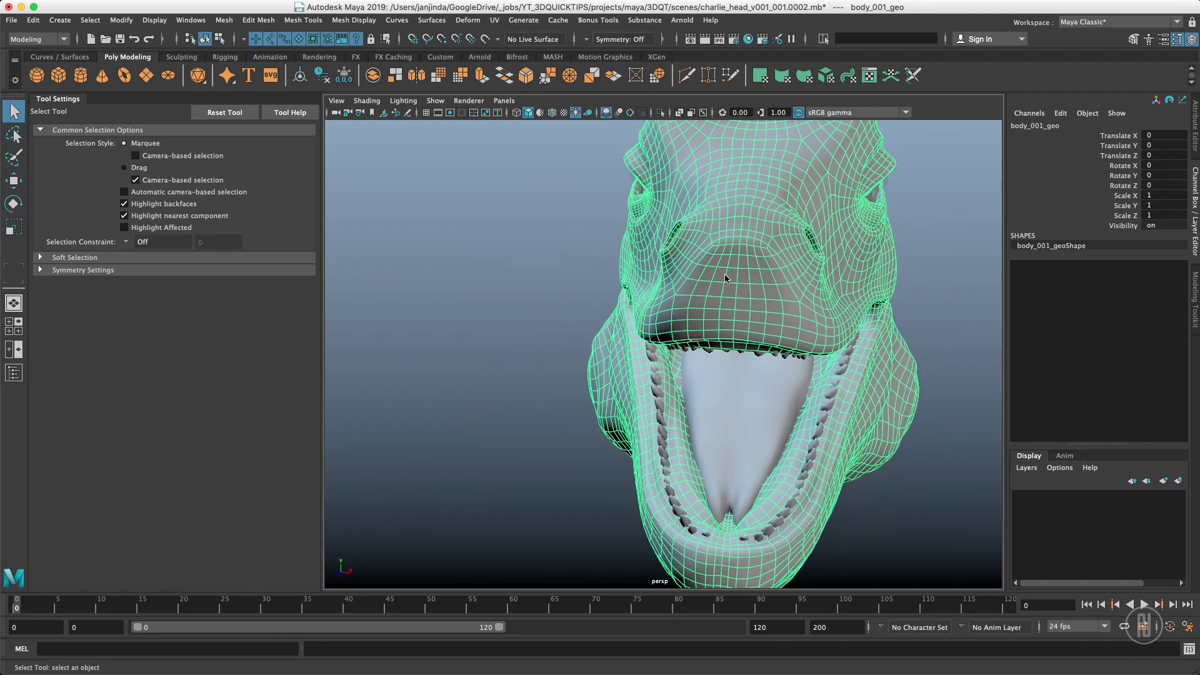
Step: Switch to vertex selection, select a horizontal row of vertices across the snout, and activate the Move tool
{"action": "key", "text": "F9"}
{"action": "left_click", "coordinate": [699, 282]}
{"action": "right_click_drag", "start_coordinate": [753, 250], "coordinate": [776, 263], "text": "alt"}
{"action": "left_click_drag", "start_coordinate": [777, 262], "coordinate": [739, 281], "text": "alt"}
{"action": "key", "text": "w"}
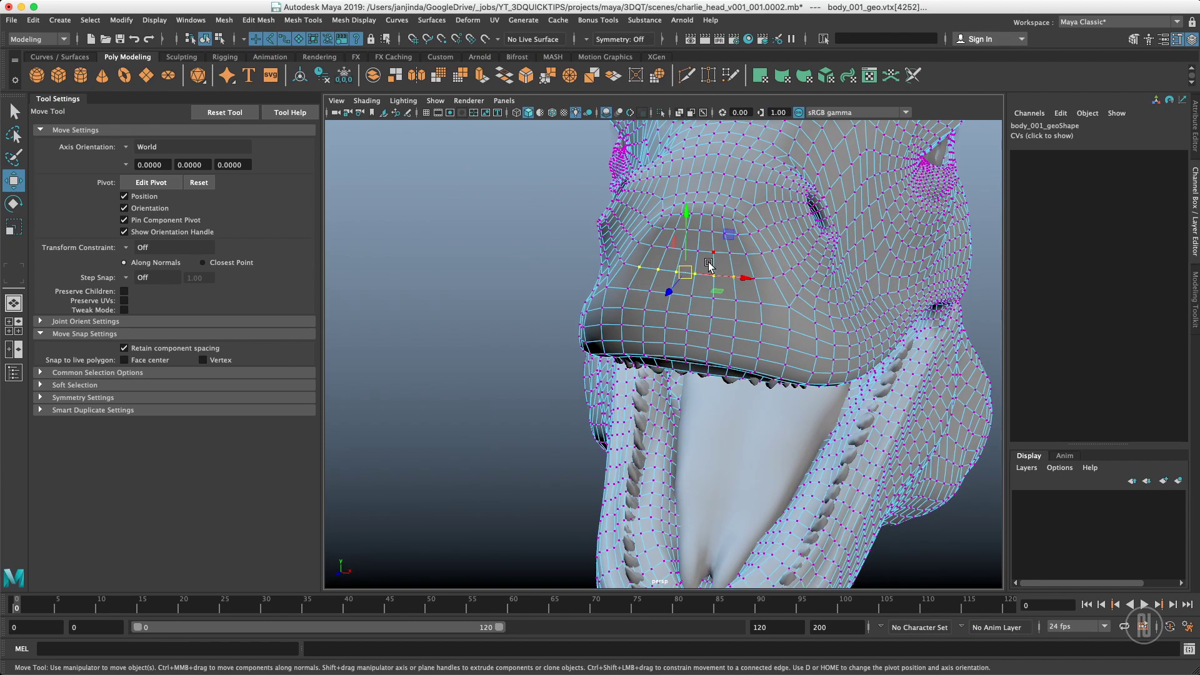
Step: Try point-snapping the selected snout vertices upward with Retain component spacing on, and undo the move
{"action": "key", "text": "v"}
{"action": "left_click_drag", "start_coordinate": [688, 279], "coordinate": [690, 230]}
{"action": "key", "text": "ctrl+z"}
Step: Turn off Retain component spacing and snap all selected snout vertices onto a single vertex above the row
{"action": "left_click_drag", "start_coordinate": [708, 275], "coordinate": [758, 295]}
{"action": "left_click_drag", "start_coordinate": [690, 277], "coordinate": [698, 250]}
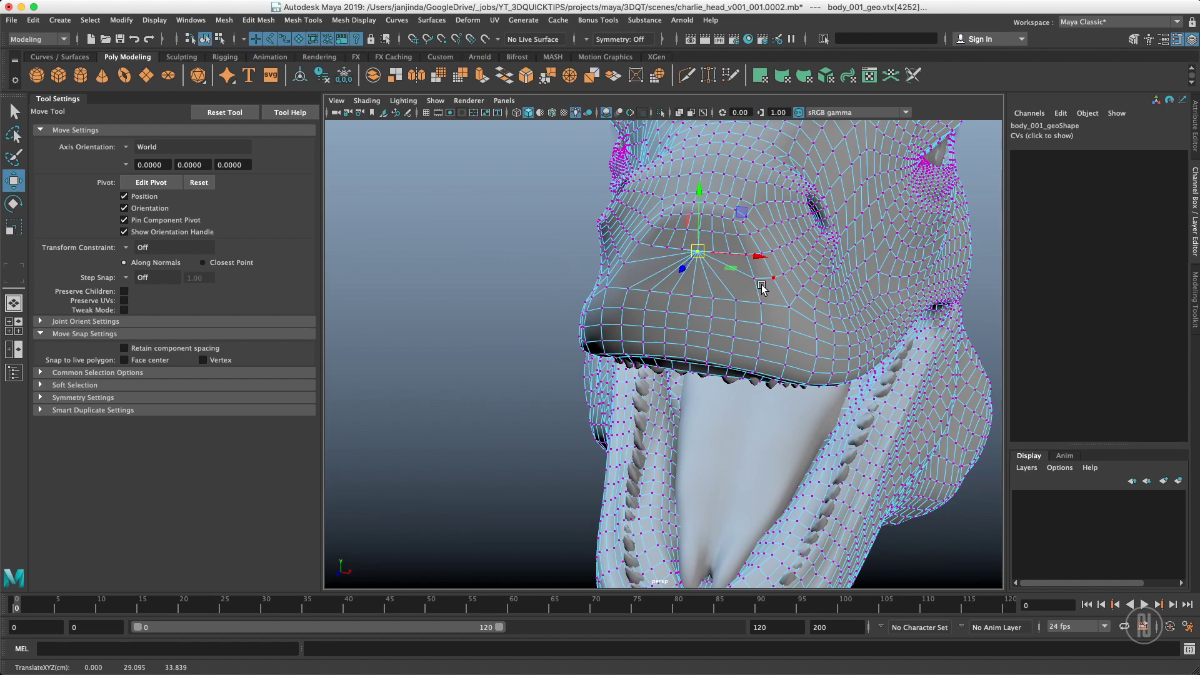
Step: Undo the vertex snap, turn Retain component spacing back on, and return the body mesh to object mode with nothing selected
{"action": "key", "text": "ctrl+z"}
{"action": "key", "text": "w"}
{"action": "left_click_drag", "start_coordinate": [707, 274], "coordinate": [762, 290]}
{"action": "right_click_drag", "start_coordinate": [762, 290], "coordinate": [550, 263], "text": "alt"}
{"action": "right_click_drag", "start_coordinate": [694, 284], "coordinate": [838, 191]}
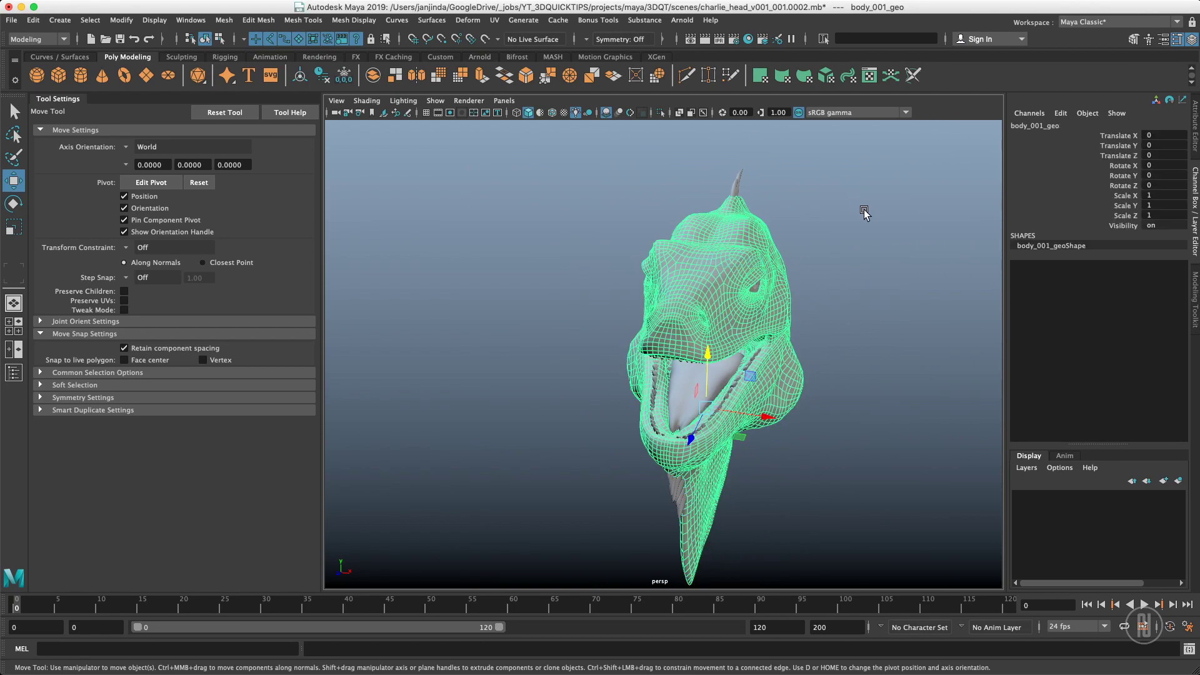
{"action": "left_click", "coordinate": [865, 212]}
Step: Select all the head meshes together, including the teeth and tongue, and display the viewport grid
{"action": "left_click_drag", "start_coordinate": [865, 212], "coordinate": [831, 233], "text": "alt"}
{"action": "right_click_drag", "start_coordinate": [831, 233], "coordinate": [596, 250], "text": "alt"}
{"action": "left_click_drag", "start_coordinate": [813, 224], "coordinate": [539, 482]}
{"action": "right_click_drag", "start_coordinate": [728, 319], "coordinate": [771, 300], "text": "alt"}
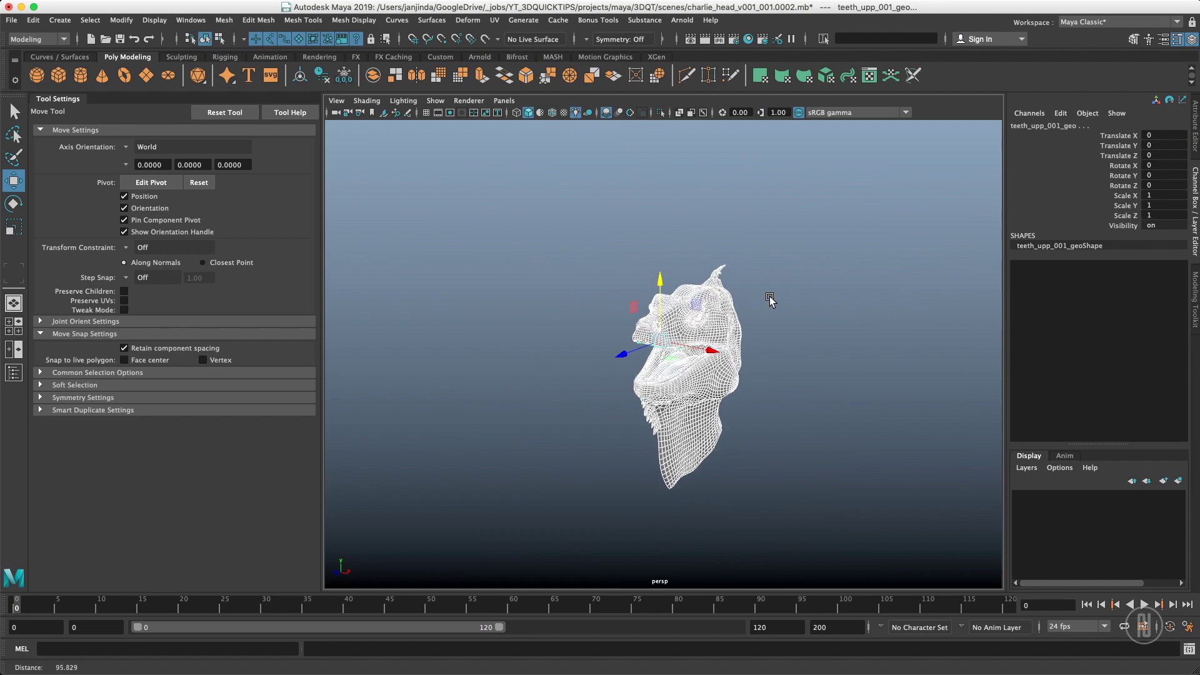
{"action": "left_click_drag", "start_coordinate": [771, 300], "coordinate": [750, 265], "text": "alt"}
{"action": "left_click", "coordinate": [426, 113]}
{"action": "left_click_drag", "start_coordinate": [576, 226], "coordinate": [653, 294], "text": "alt"}
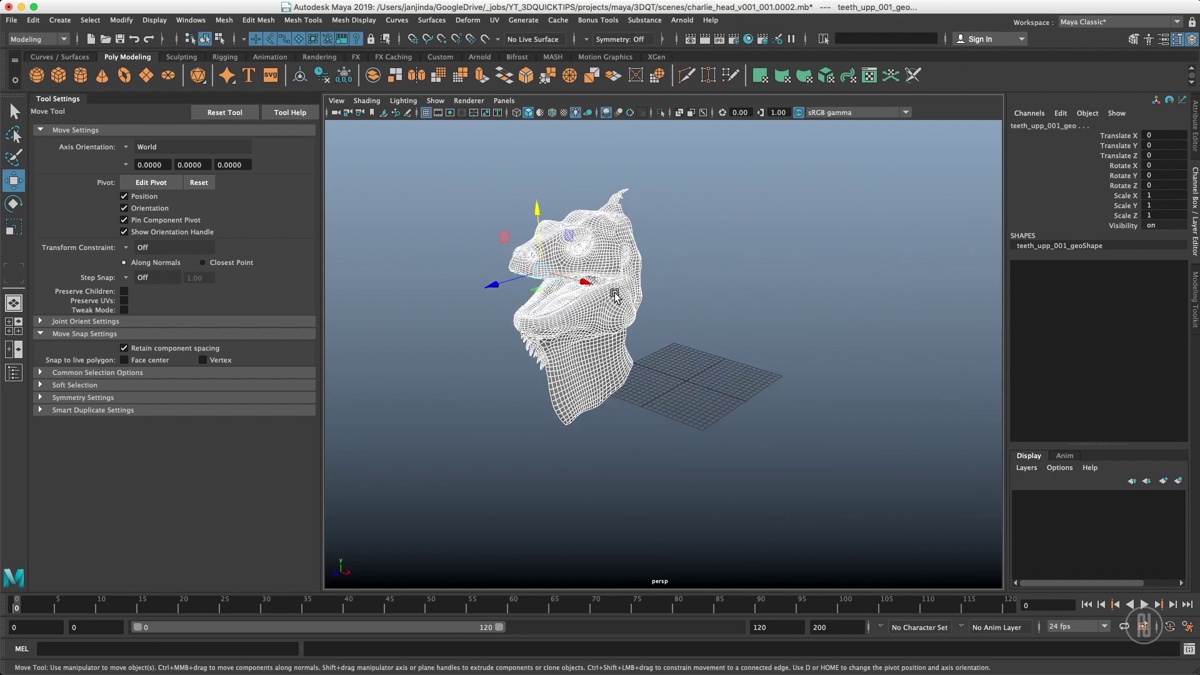
Step: Try grid-snapping all the selected head meshes with Retain component spacing on, inspect them in wireframe, and undo the move
{"action": "key", "text": "x"}
{"action": "left_click_drag", "start_coordinate": [547, 278], "coordinate": [726, 307]}
{"action": "key", "text": "4"}
{"action": "key", "text": "w"}
{"action": "right_click_drag", "start_coordinate": [726, 306], "coordinate": [981, 312], "text": "alt"}
{"action": "left_click_drag", "start_coordinate": [887, 341], "coordinate": [836, 342], "text": "alt"}
{"action": "right_click_drag", "start_coordinate": [836, 342], "coordinate": [637, 310], "text": "alt"}
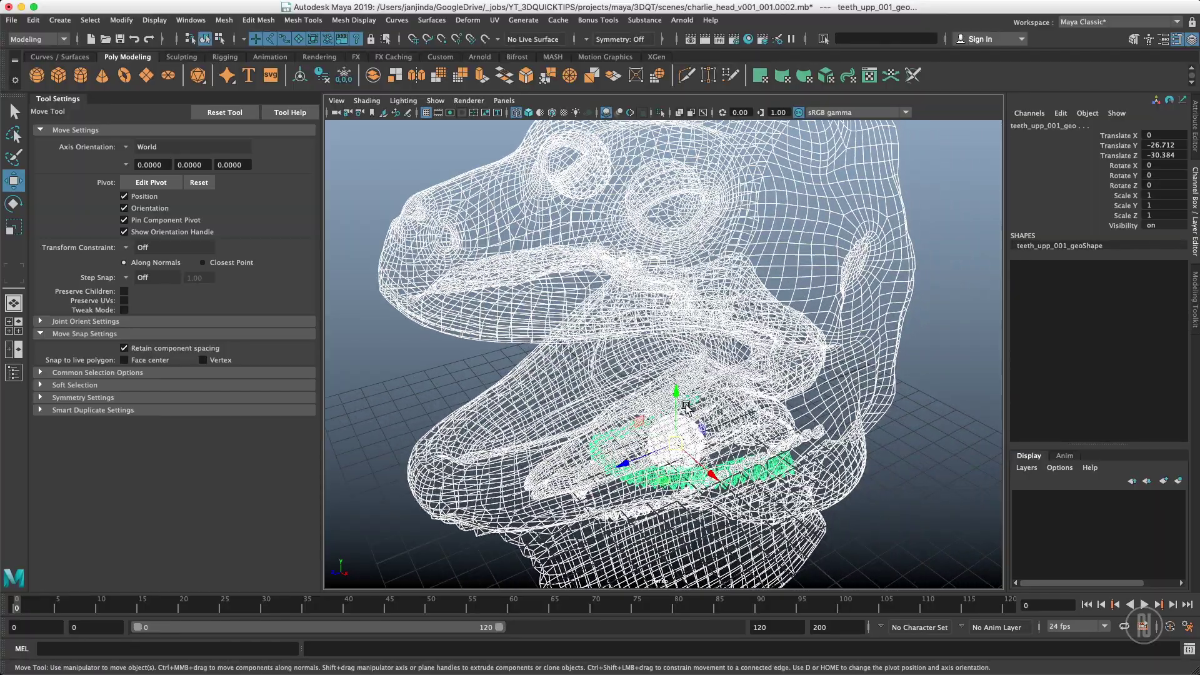
{"action": "key", "text": "ctrl+z"}
Step: Frame the head, return the viewport to shaded display and reselect all the head meshes
{"action": "key", "text": "f"}
{"action": "mouse_move", "coordinate": [724, 293]}
{"action": "left_mouse_down", "text": "alt"}
{"action": "mouse_move", "coordinate": [673, 287]}
{"action": "mouse_move", "coordinate": [830, 259]}
{"action": "mouse_move", "coordinate": [769, 300]}
{"action": "left_mouse_up", "text": "alt"}
{"action": "left_click", "coordinate": [830, 259]}
{"action": "key", "text": "5"}
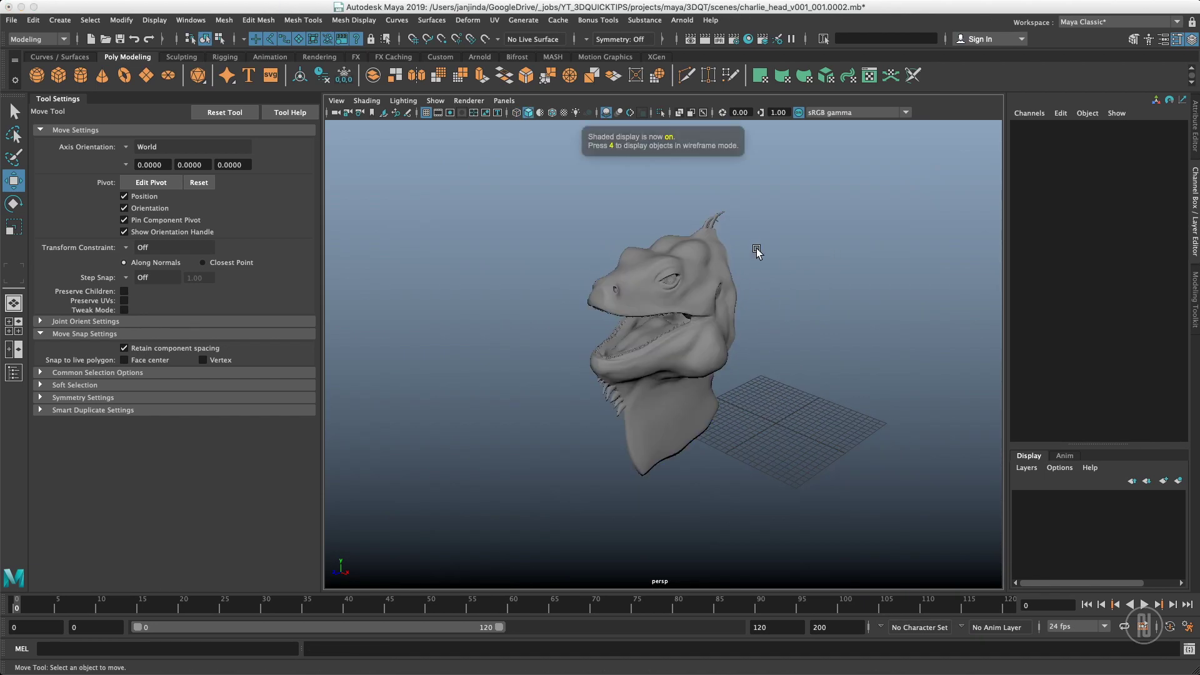
{"action": "left_click", "coordinate": [576, 113]}
{"action": "left_click_drag", "start_coordinate": [789, 171], "coordinate": [474, 541]}
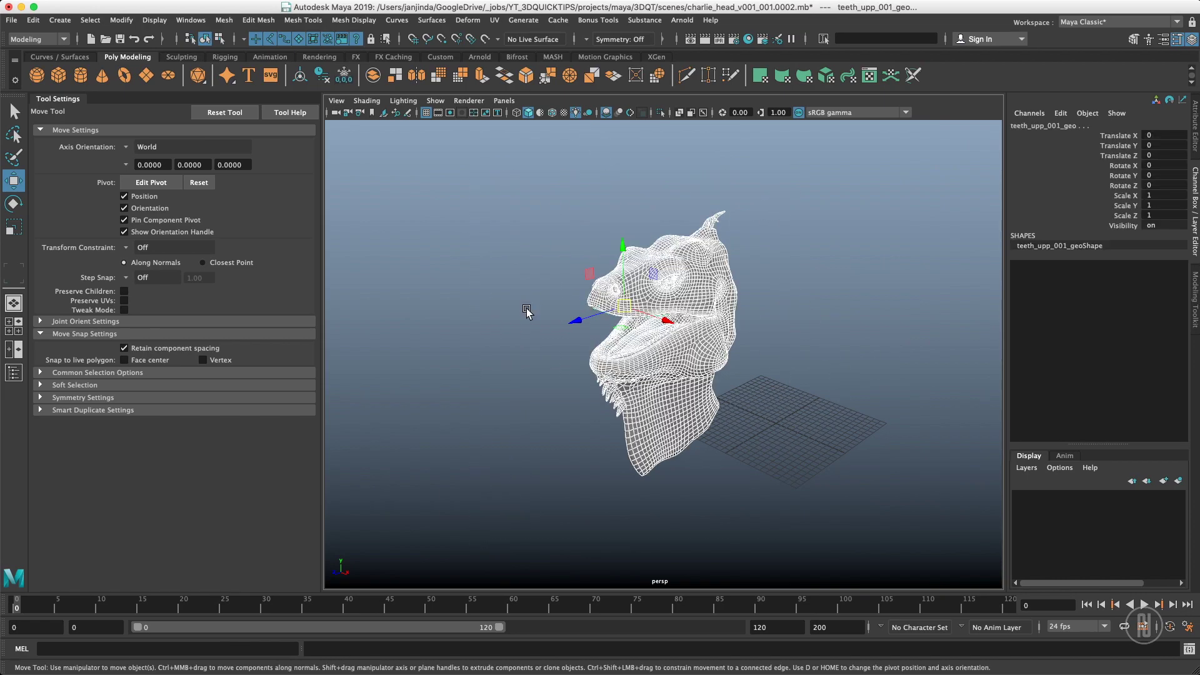
Step: Try grouping the head meshes and snapping the group to the grid by its centred pivot, and undo both the move and the grouping
{"action": "key", "text": "ctrl+g"}
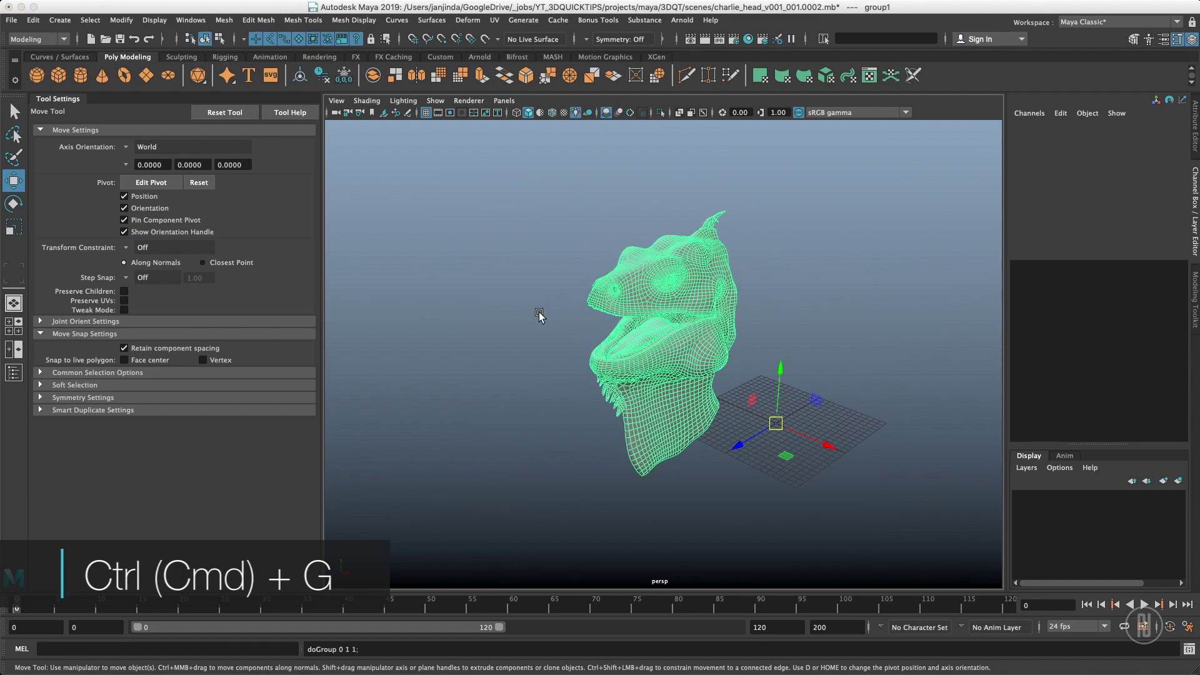
{"action": "key", "text": "ctrl+shift+c"}
{"action": "key", "text": "x"}
{"action": "left_click_drag", "start_coordinate": [662, 355], "coordinate": [782, 421]}
{"action": "key", "text": "ctrl+z"}
{"action": "key", "text": "ctrl+z"}
Step: Review the Keep Spacing and Snap options of the Move tool and turn on Discrete Move
{"action": "right_click", "coordinate": [691, 287], "text": "shift"}
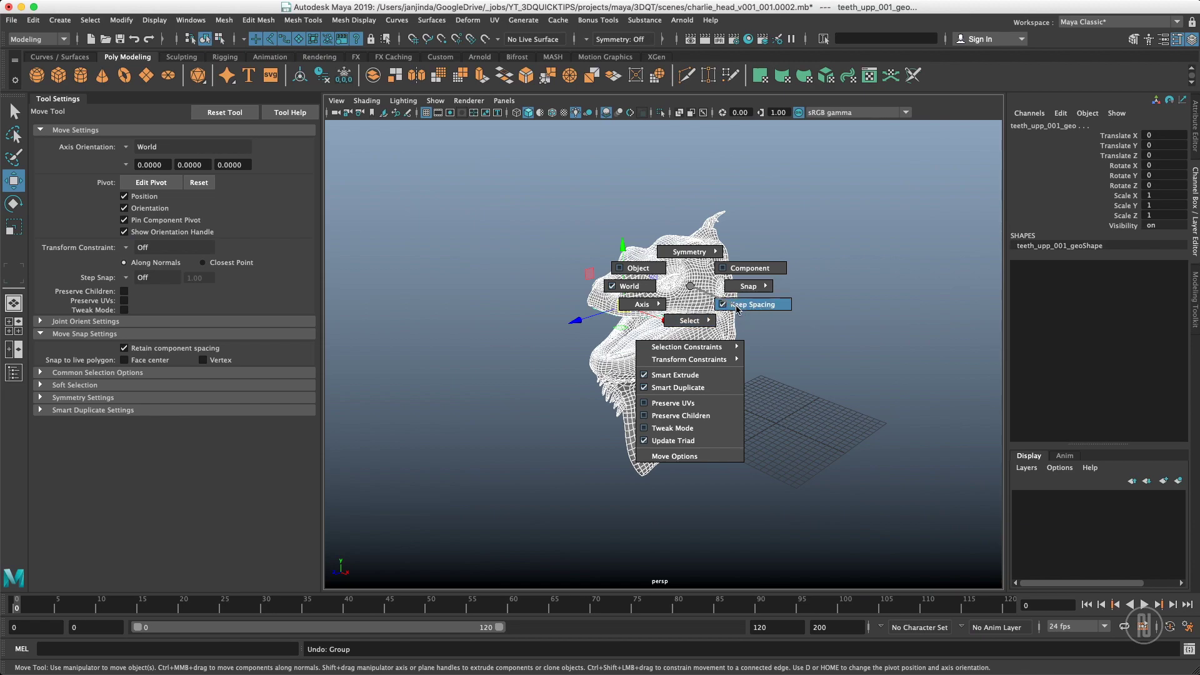
{"action": "left_click", "coordinate": [690, 286]}
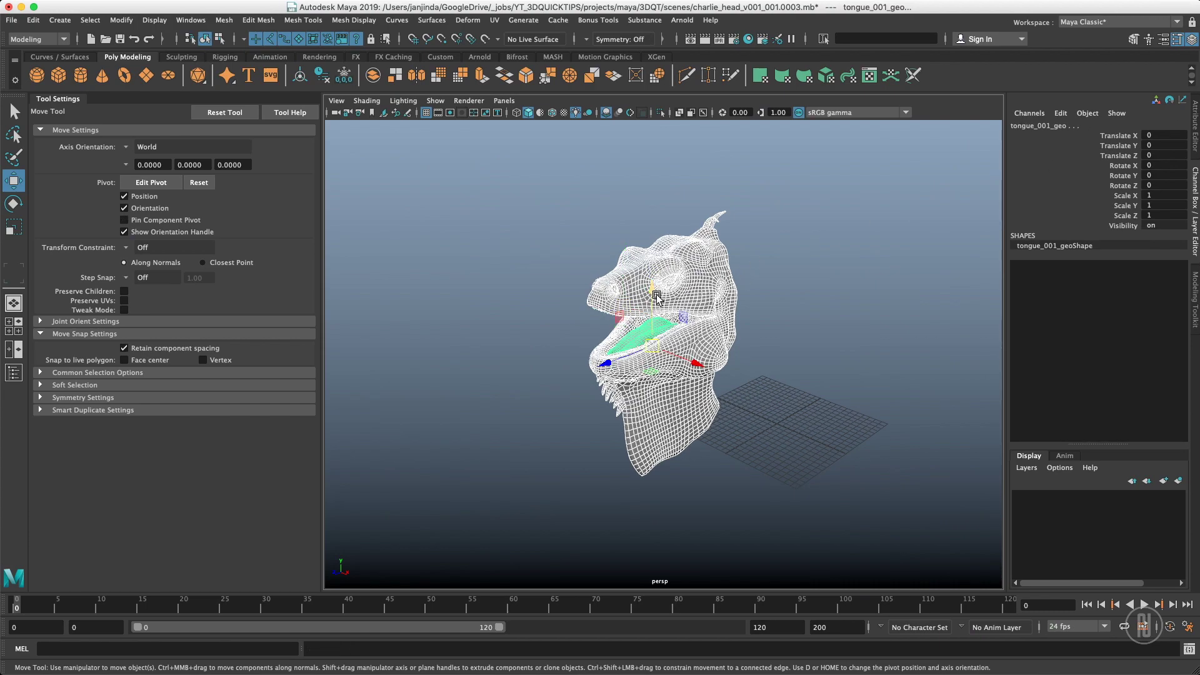
{"action": "right_click_drag", "start_coordinate": [673, 302], "coordinate": [773, 325], "text": "shift"}
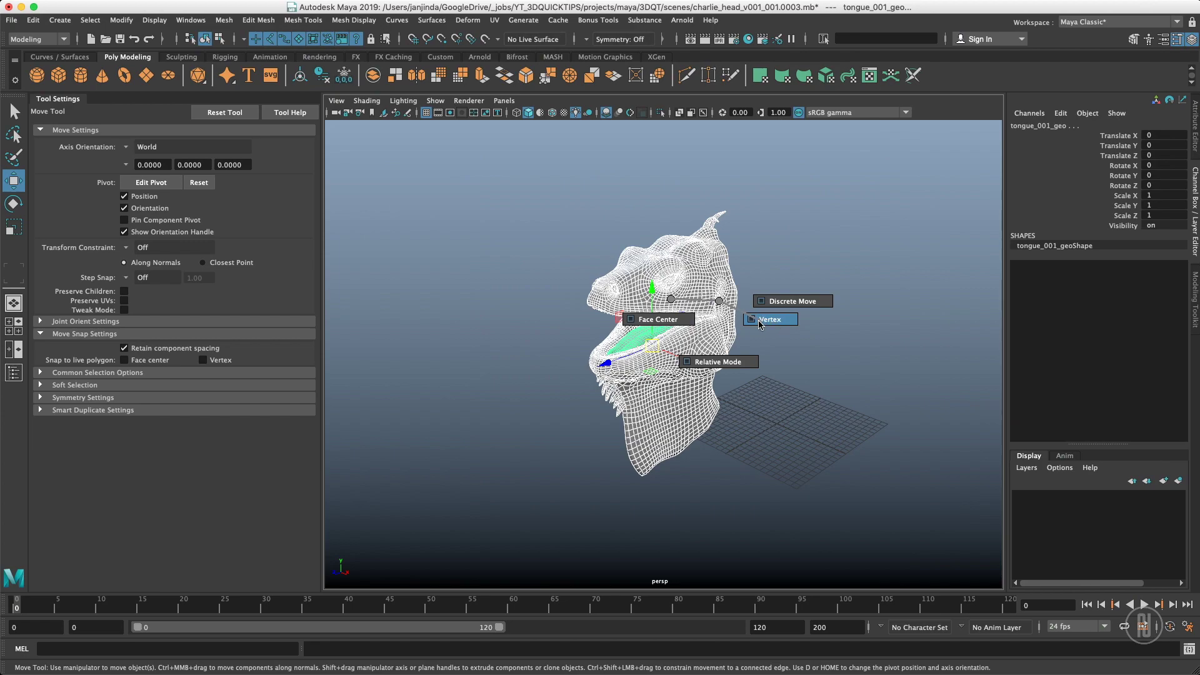
{"action": "right_click_drag", "start_coordinate": [751, 322], "coordinate": [779, 294], "text": "shift"}
{"action": "left_click_drag", "start_coordinate": [725, 294], "coordinate": [781, 279], "text": "alt"}
{"action": "right_click_drag", "start_coordinate": [664, 294], "coordinate": [684, 293], "text": "alt"}
{"action": "mouse_move", "coordinate": [686, 296]}
{"action": "left_mouse_down", "text": "alt"}
{"action": "mouse_move", "coordinate": [700, 297]}
{"action": "mouse_move", "coordinate": [693, 313]}
{"action": "left_mouse_up", "text": "alt"}
{"action": "right_click_drag", "start_coordinate": [692, 292], "coordinate": [832, 291], "text": "shift"}
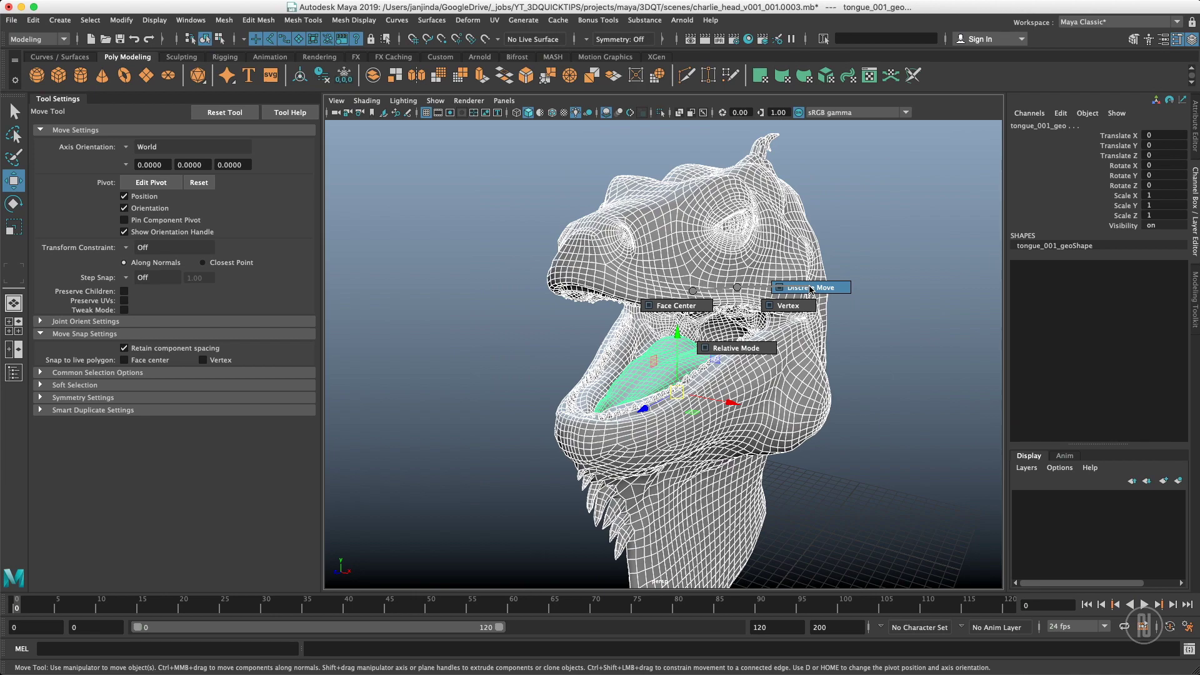
{"action": "right_click_drag", "start_coordinate": [811, 288], "coordinate": [810, 289], "text": "shift"}
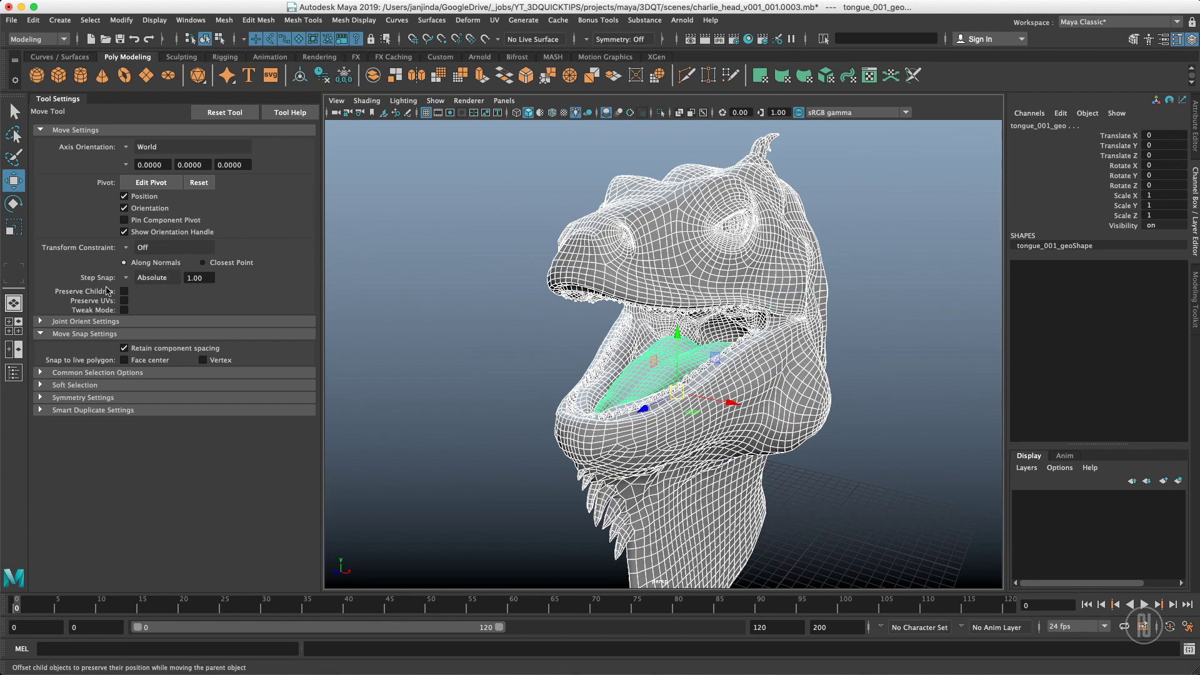
Step: Set the absolute step snap size to 10 and move the body mesh along X in steps to Translate X 10
{"action": "left_click_drag", "start_coordinate": [211, 278], "coordinate": [158, 282]}
{"action": "type", "text": "1"}
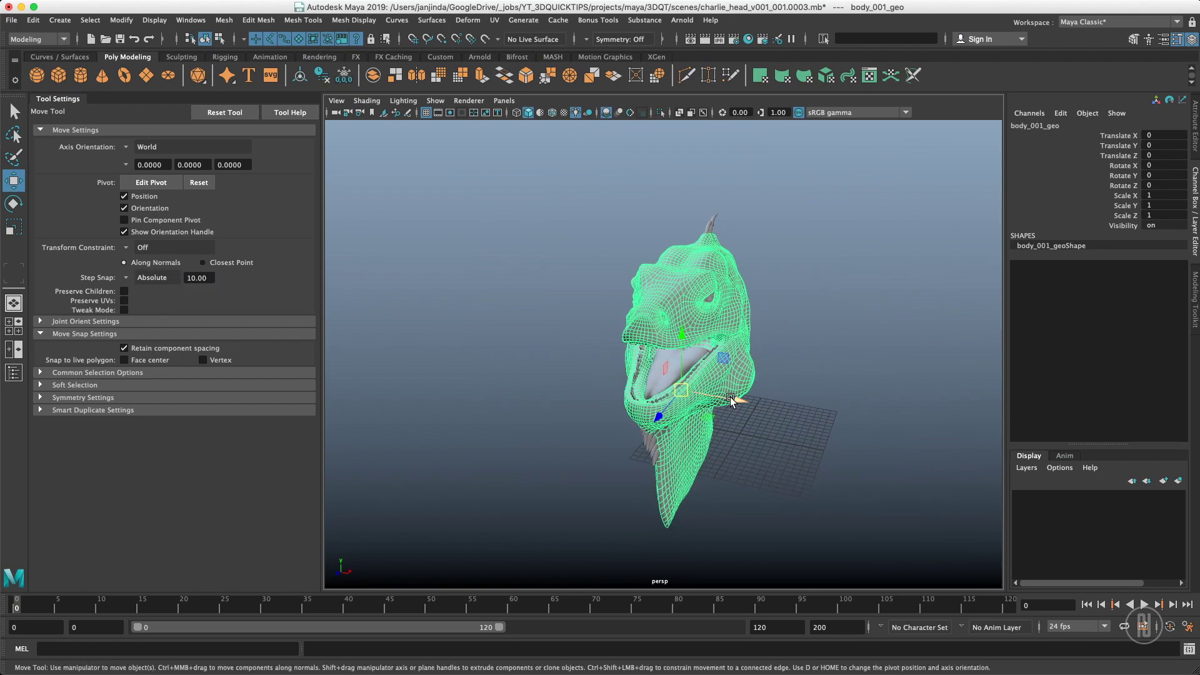
{"action": "left_click_drag", "start_coordinate": [732, 400], "coordinate": [915, 422]}
{"action": "right_click_drag", "start_coordinate": [915, 423], "coordinate": [782, 350], "text": "alt"}
{"action": "middle_click_drag", "start_coordinate": [781, 350], "coordinate": [775, 350], "text": "alt"}
{"action": "left_click_drag", "start_coordinate": [775, 350], "coordinate": [907, 413], "text": "alt"}
{"action": "key", "text": "ctrl+z"}
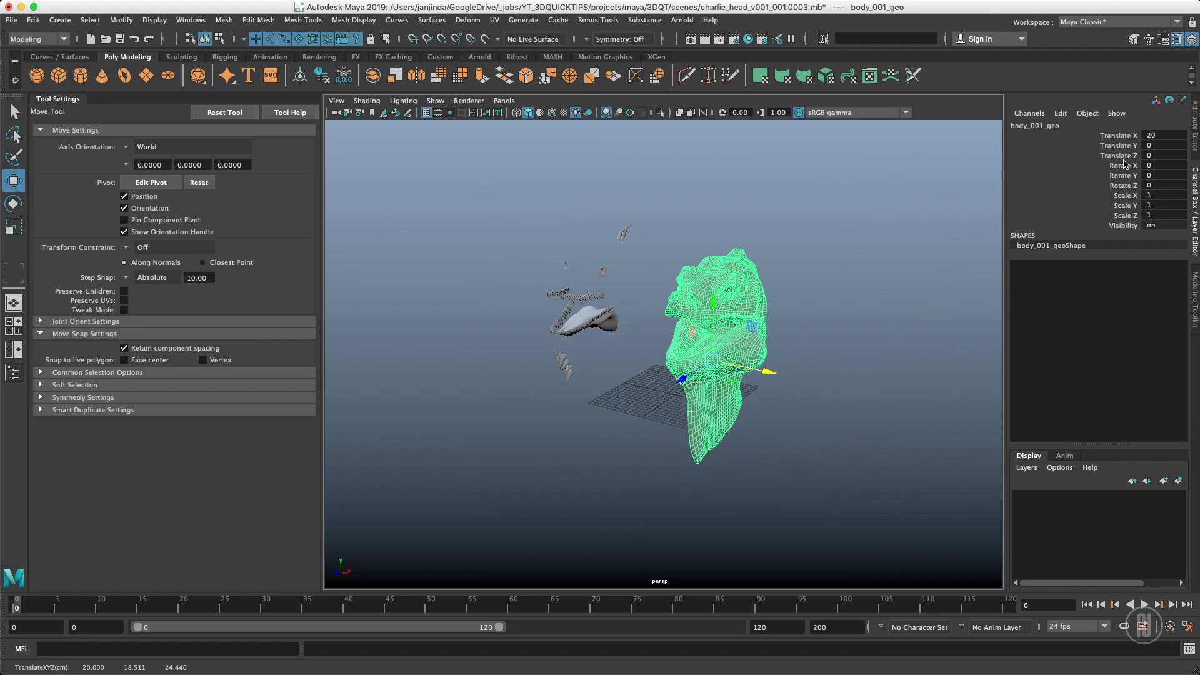
{"action": "left_click_drag", "start_coordinate": [750, 371], "coordinate": [688, 375]}
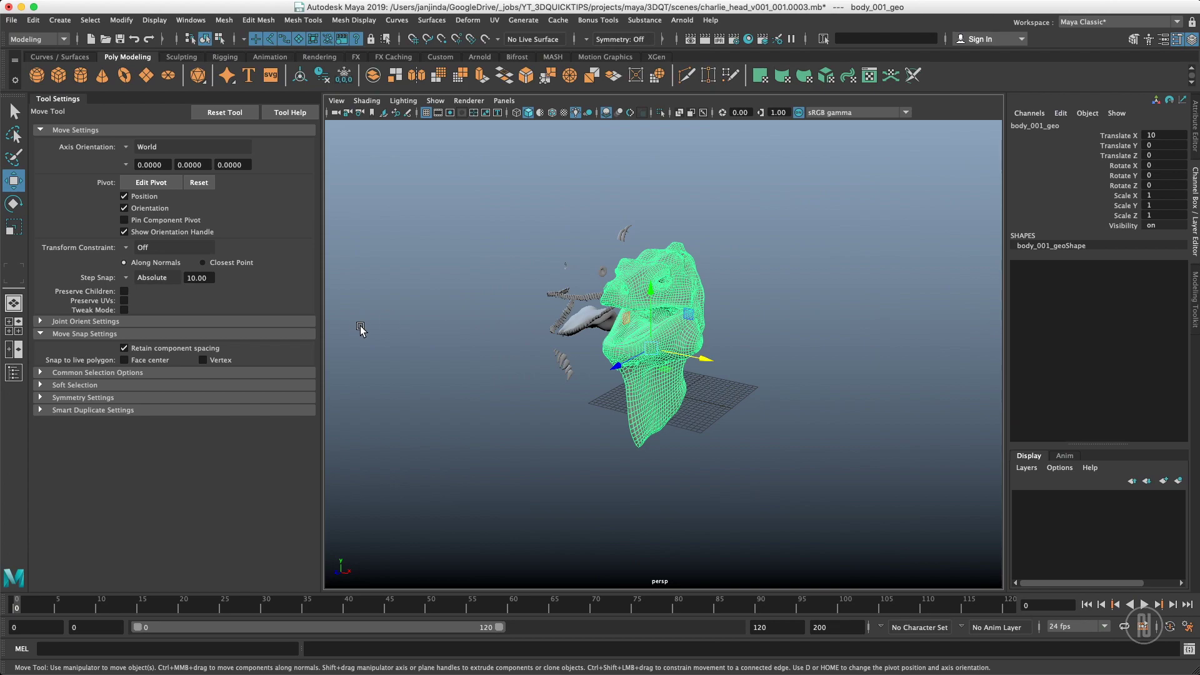
Step: Switch the step snap to Relative and move the body mesh along X from Translate X 12.5 to 42.5
{"action": "left_click_drag", "start_coordinate": [757, 312], "coordinate": [815, 372]}
{"action": "left_click", "coordinate": [1159, 135]}
{"action": "type", "text": "12.5"}
{"action": "key", "text": "Return"}
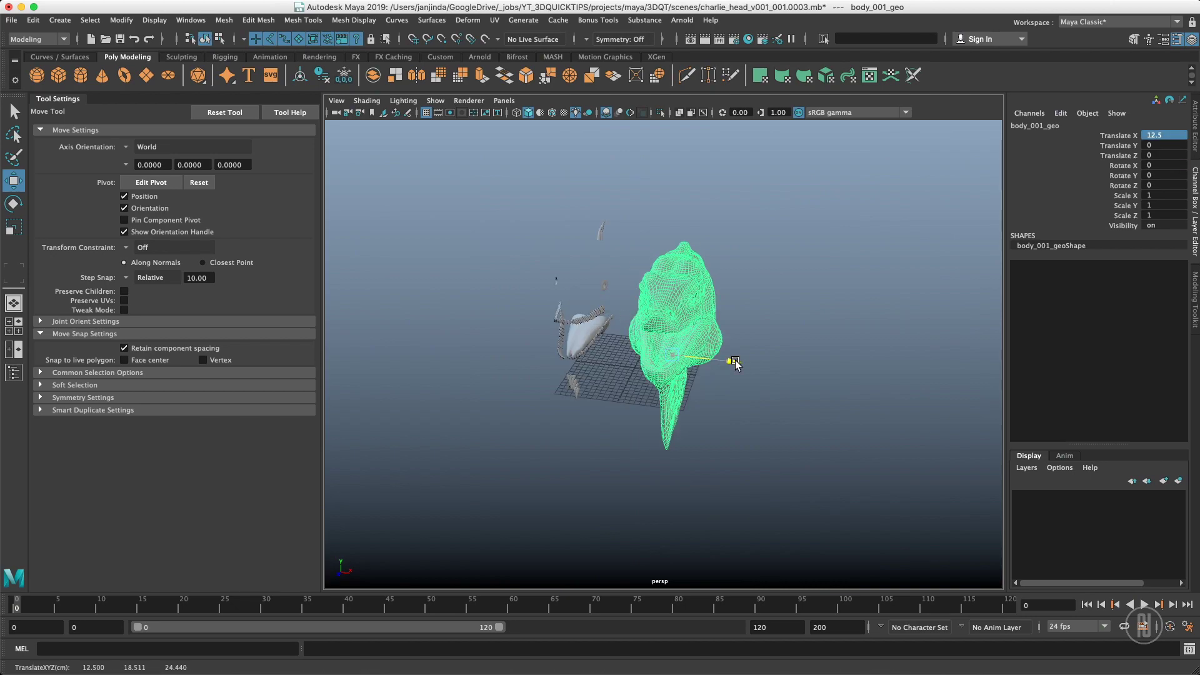
{"action": "left_click_drag", "start_coordinate": [733, 361], "coordinate": [925, 383]}
Step: Move the body mesh back to Translate X 0 with Absolute step snap and turn off Discrete Move
{"action": "left_click", "coordinate": [748, 299]}
{"action": "left_click_drag", "start_coordinate": [748, 299], "coordinate": [805, 366]}
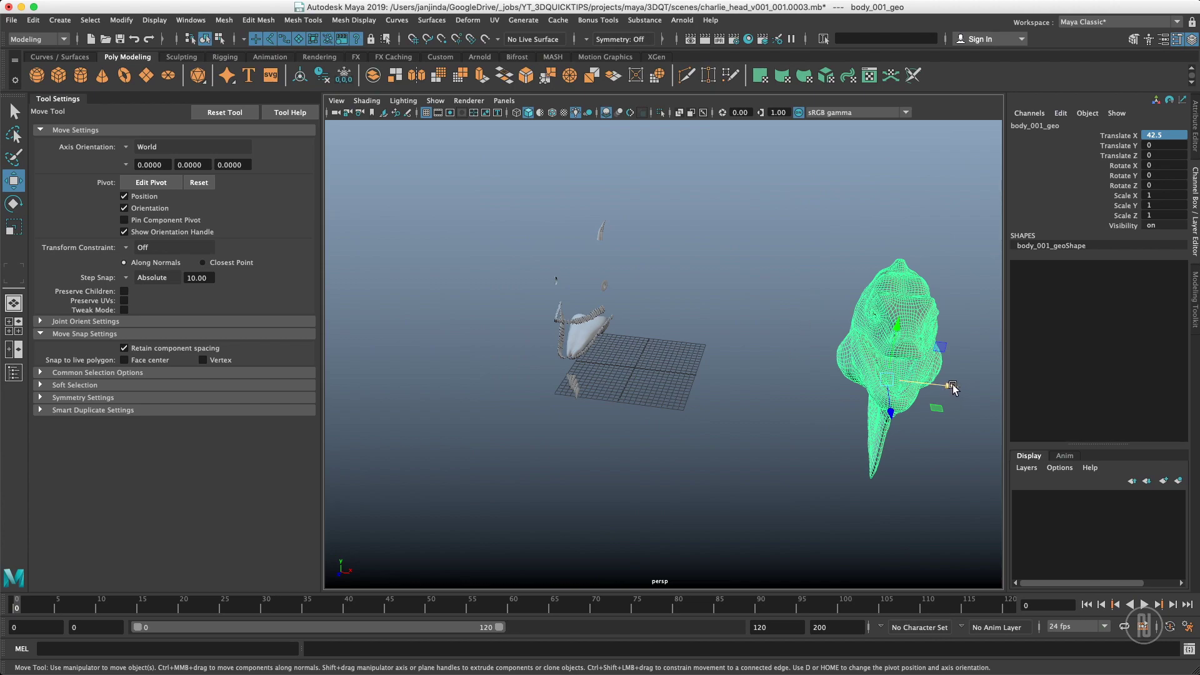
{"action": "left_click_drag", "start_coordinate": [951, 389], "coordinate": [657, 349]}
{"action": "left_click_drag", "start_coordinate": [750, 282], "coordinate": [887, 283]}
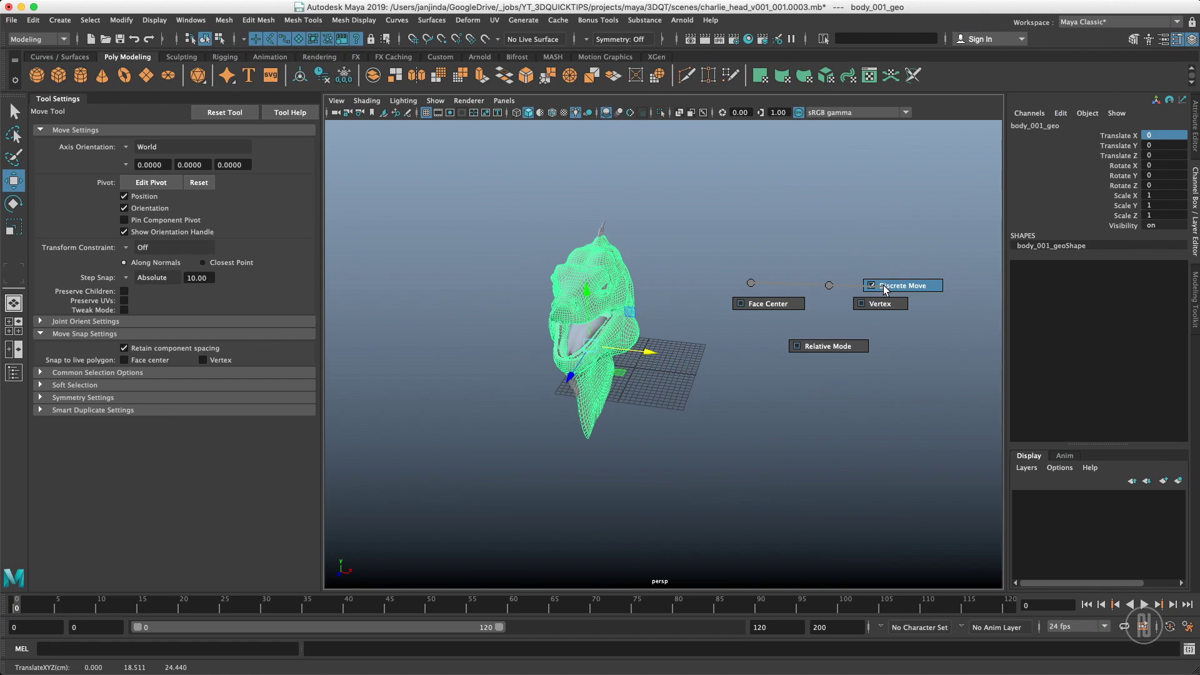
{"action": "left_click_drag", "start_coordinate": [885, 288], "coordinate": [885, 287]}
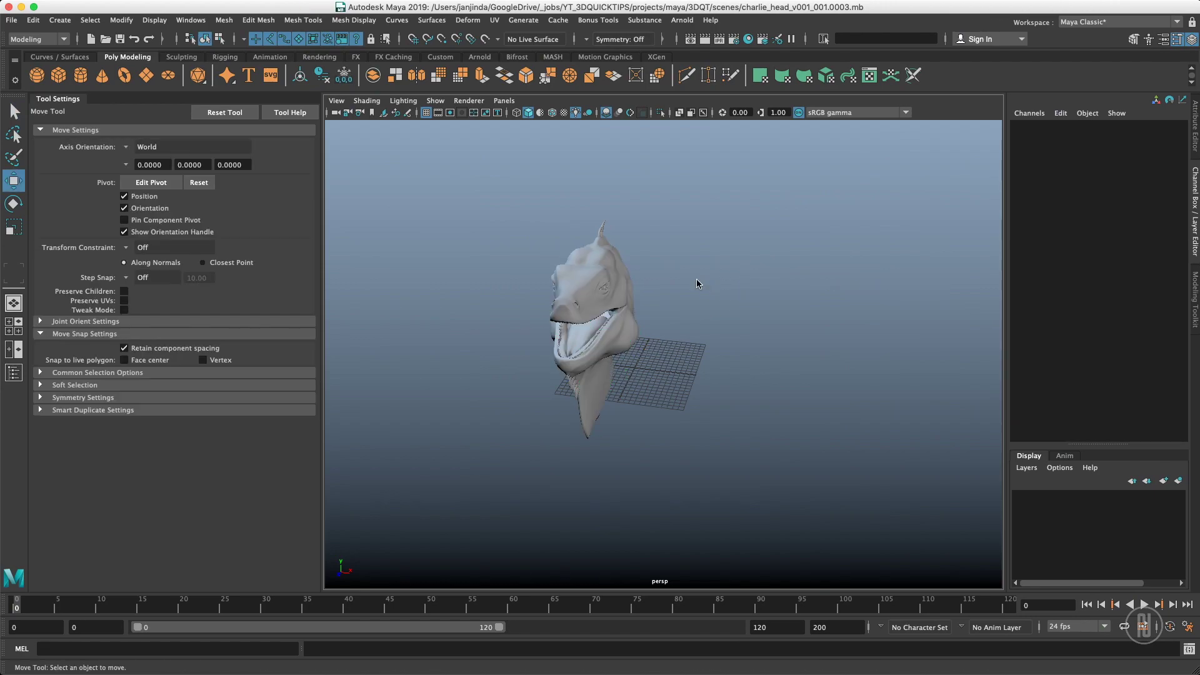
Step: Turn on Tweak Mode, try nudging the head meshes directly without a manipulator, and undo the move
{"action": "left_click_drag", "start_coordinate": [705, 284], "coordinate": [707, 432]}
{"action": "left_click", "coordinate": [583, 290]}
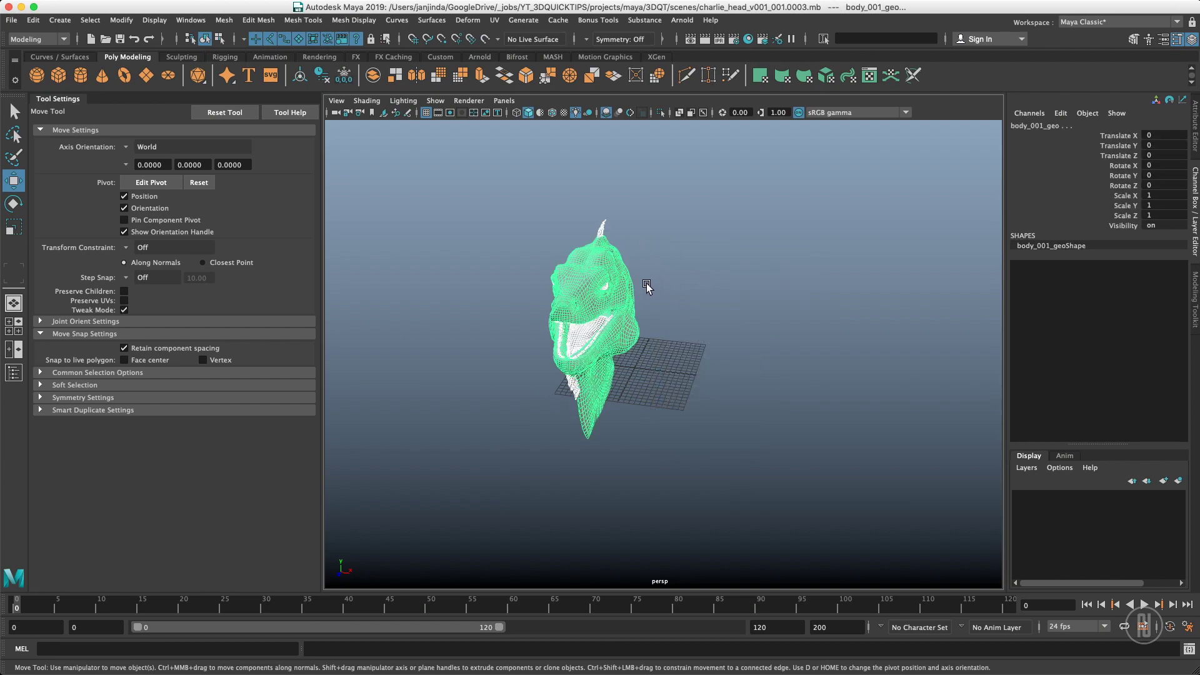
{"action": "left_click_drag", "start_coordinate": [666, 316], "coordinate": [624, 311], "text": "alt"}
{"action": "right_click_drag", "start_coordinate": [676, 302], "coordinate": [748, 299], "text": "alt"}
{"action": "middle_click_drag", "start_coordinate": [602, 273], "coordinate": [727, 318], "text": "alt"}
{"action": "left_click_drag", "start_coordinate": [655, 294], "coordinate": [721, 295], "text": "alt"}
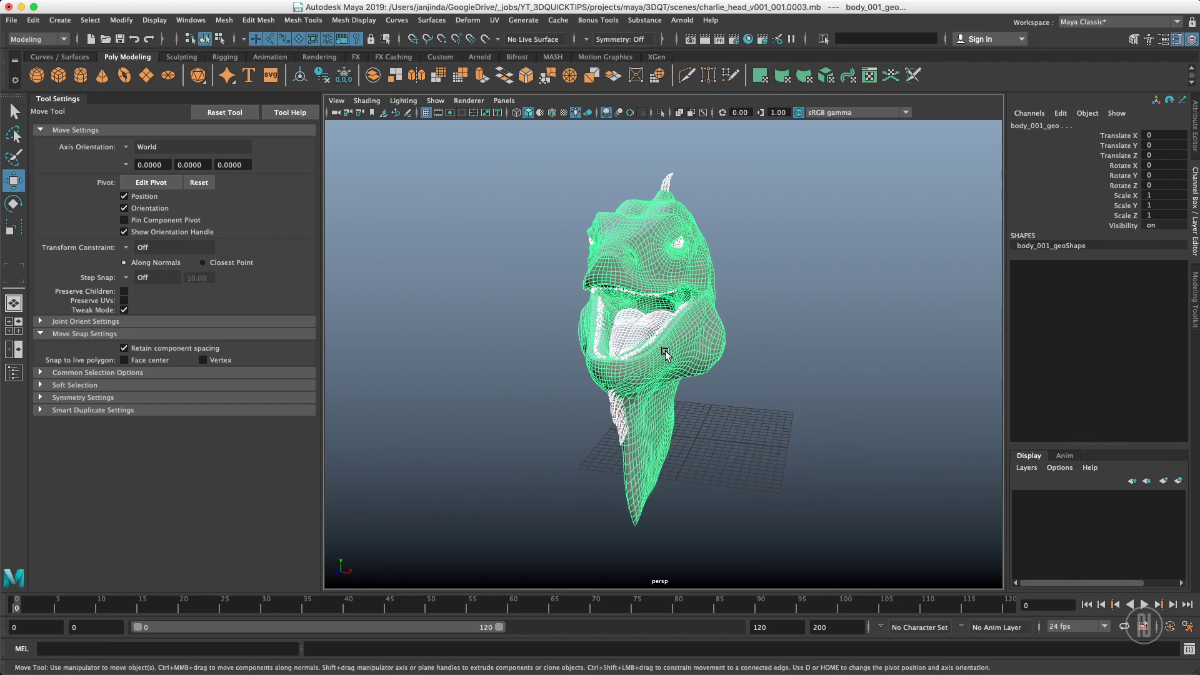
{"action": "mouse_move", "coordinate": [677, 349]}
{"action": "left_mouse_down"}
{"action": "mouse_move", "coordinate": [682, 357]}
{"action": "mouse_move", "coordinate": [578, 353]}
{"action": "mouse_move", "coordinate": [851, 358]}
{"action": "mouse_move", "coordinate": [562, 356]}
{"action": "mouse_move", "coordinate": [712, 350]}
{"action": "mouse_move", "coordinate": [700, 351]}
{"action": "left_mouse_up"}
{"action": "key", "text": "z"}
Step: Try another small tweak on the head meshes at the jaw, turn off Tweak Mode and undo the move
{"action": "right_click_drag", "start_coordinate": [700, 350], "coordinate": [928, 314], "text": "alt"}
{"action": "left_click_drag", "start_coordinate": [760, 332], "coordinate": [763, 328]}
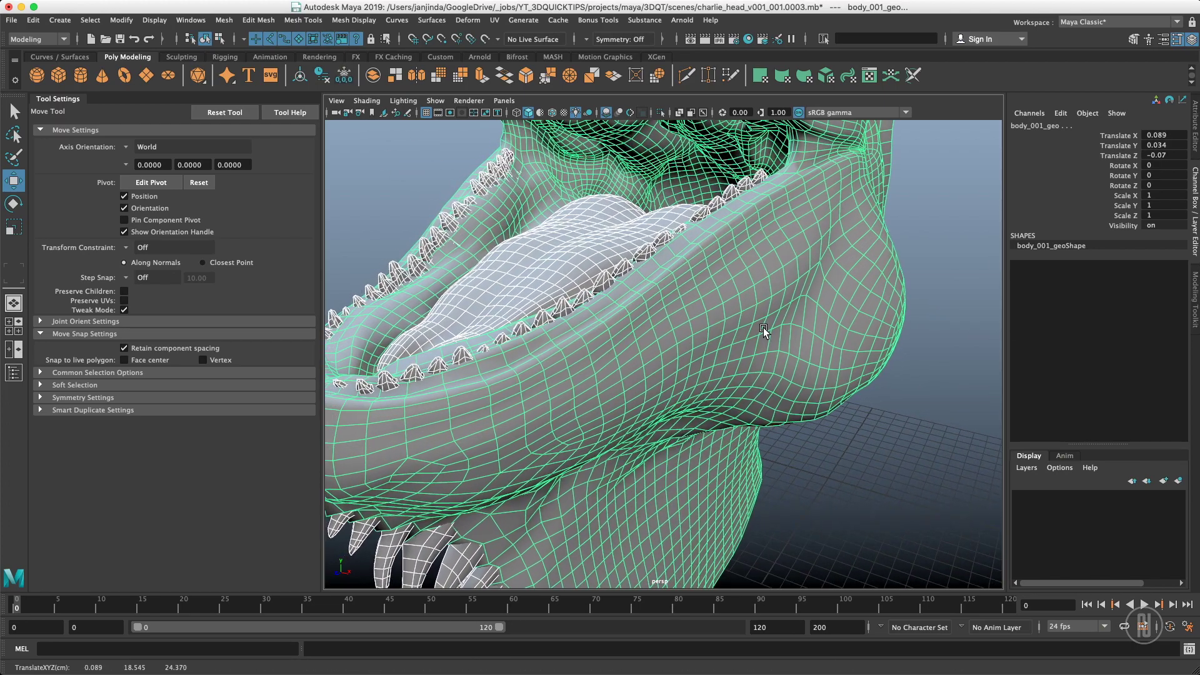
{"action": "left_click", "coordinate": [768, 289]}
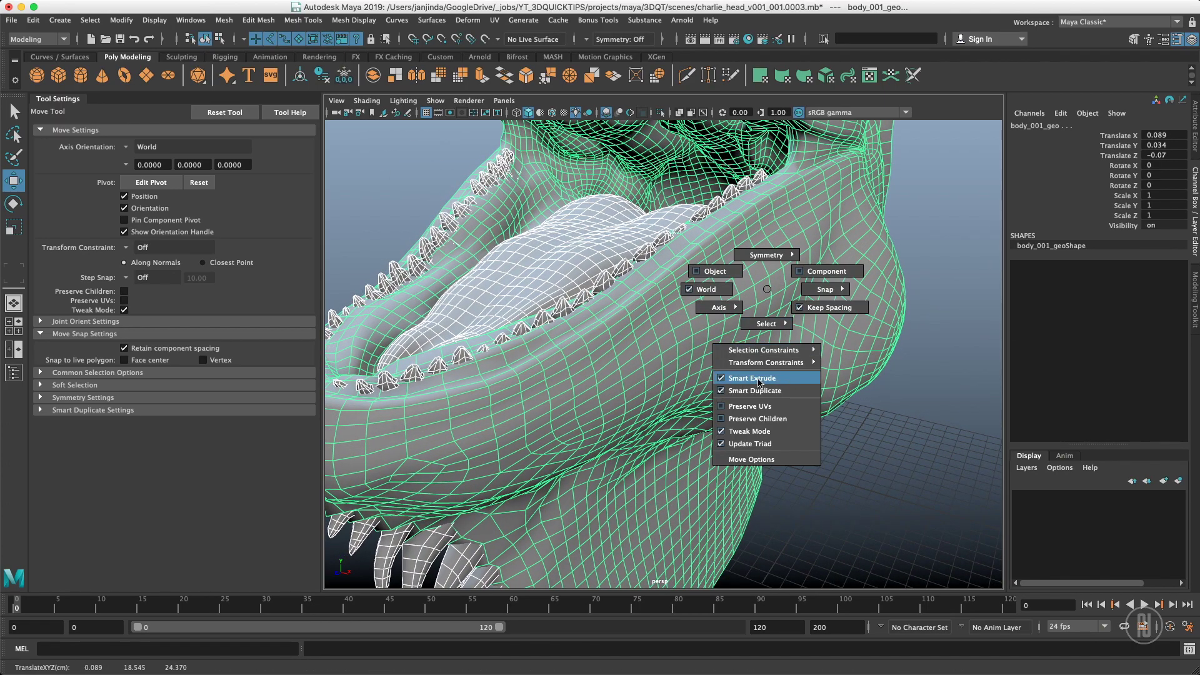
{"action": "left_click", "coordinate": [749, 431]}
{"action": "key", "text": "ctrl+z"}
Step: Open the full Move Options for the tool and deselect all the head meshes
{"action": "left_click", "coordinate": [718, 343]}
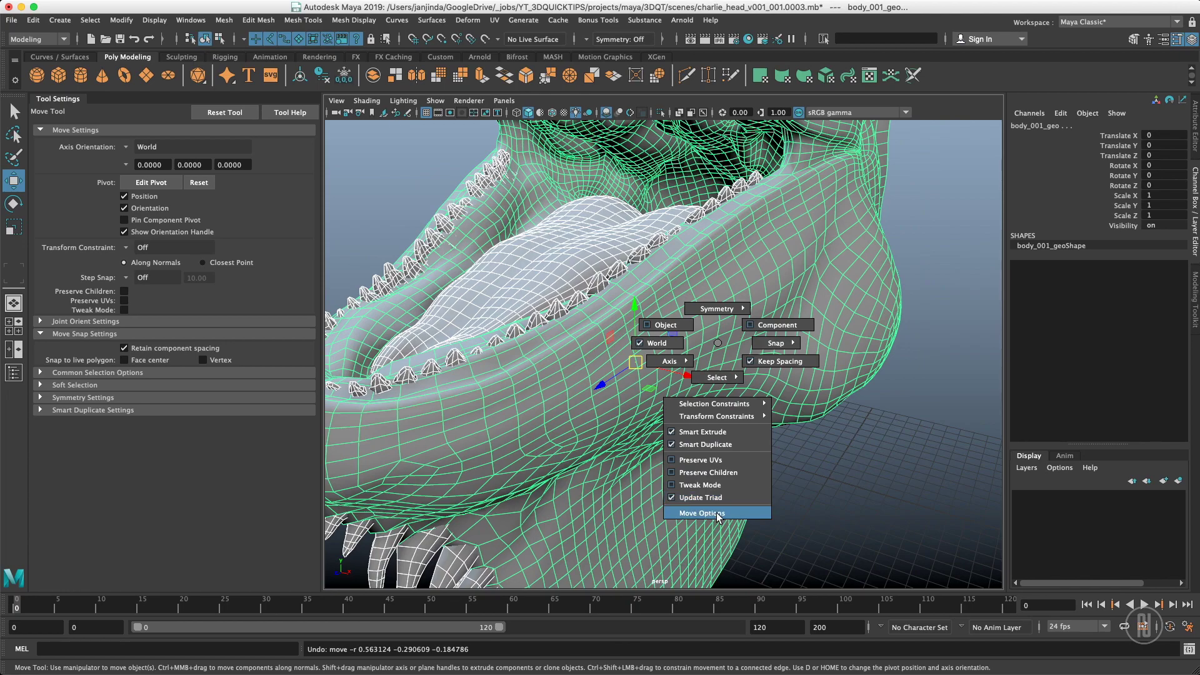
{"action": "right_click_drag", "start_coordinate": [719, 517], "coordinate": [718, 516], "text": "shift"}
{"action": "right_click_drag", "start_coordinate": [694, 313], "coordinate": [683, 490], "text": "shift"}
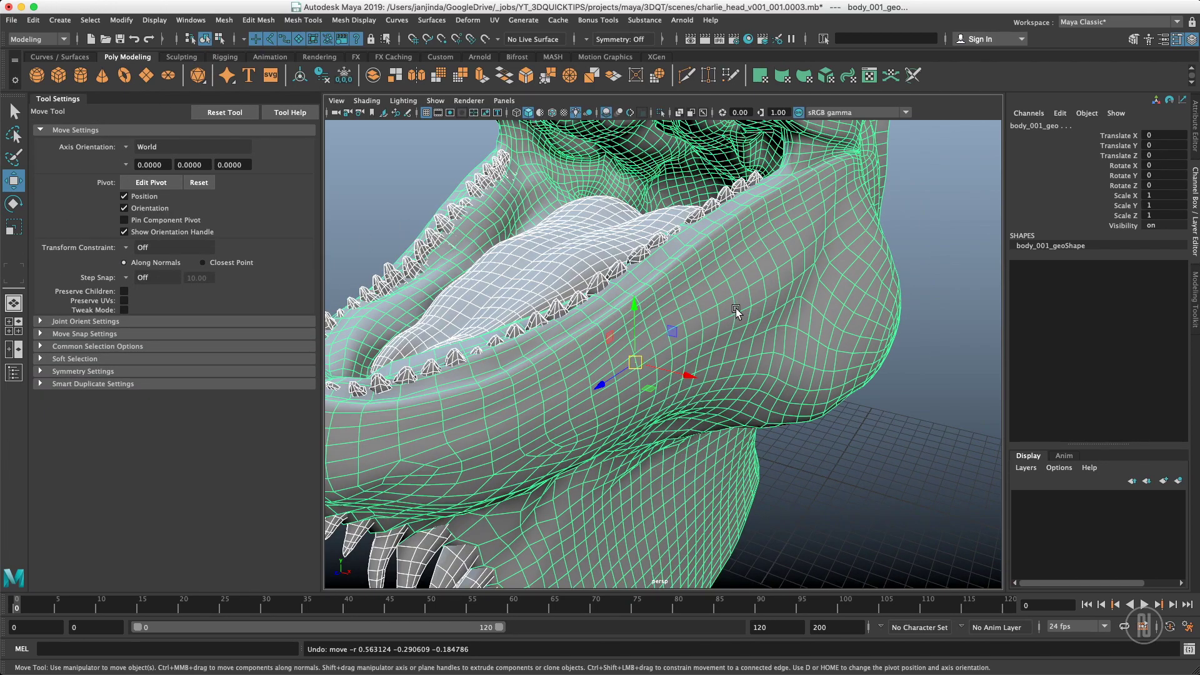
{"action": "left_click", "coordinate": [938, 258]}
{"action": "right_click_drag", "start_coordinate": [913, 269], "coordinate": [616, 284], "text": "alt"}
{"action": "right_click_drag", "start_coordinate": [775, 288], "coordinate": [687, 300], "text": "alt"}
{"action": "left_click_drag", "start_coordinate": [710, 316], "coordinate": [687, 315], "text": "alt"}
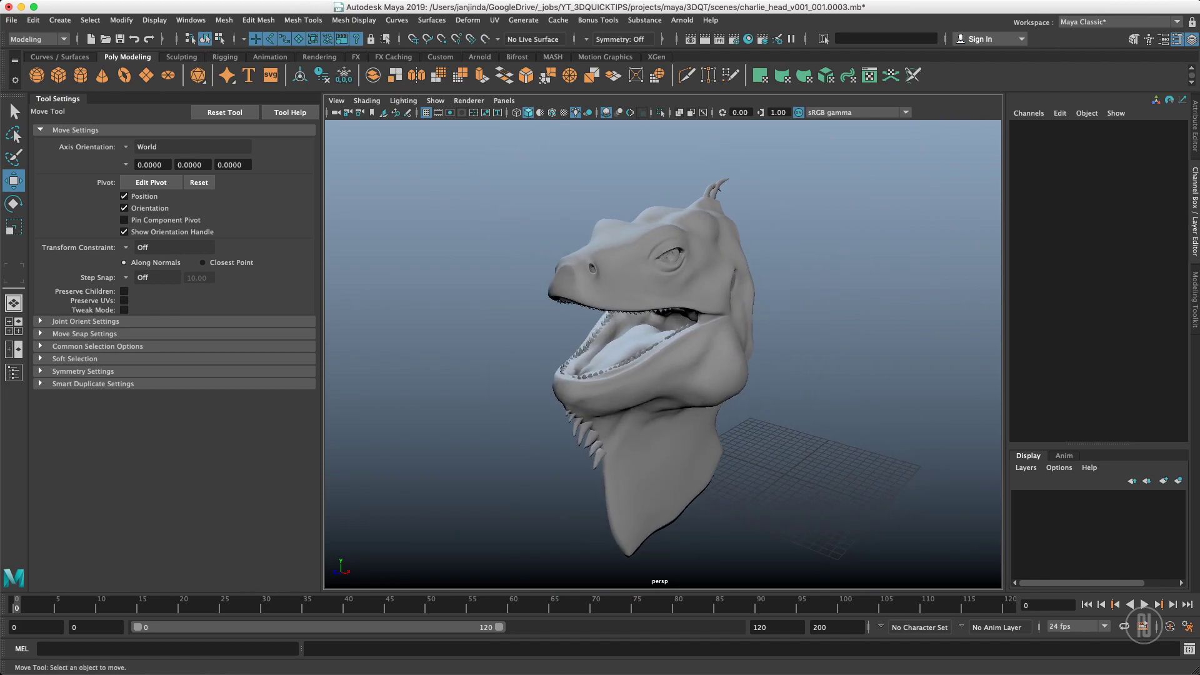
Step: Turn on Discrete Rotate for the body mesh, try rotating it -30 degrees about Z in 15-degree absolute steps, and undo the rotation
{"action": "left_click", "coordinate": [750, 321]}
{"action": "key", "text": "e"}
{"action": "left_click", "coordinate": [681, 355]}
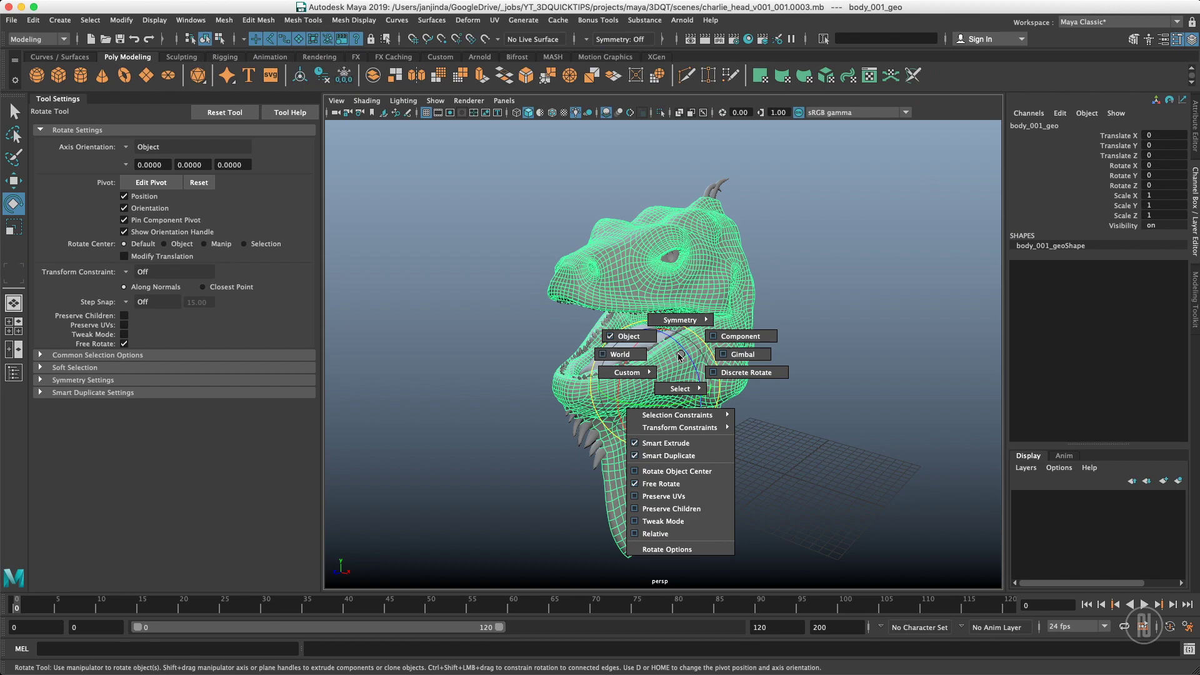
{"action": "left_click", "coordinate": [760, 387]}
{"action": "mouse_move", "coordinate": [677, 328]}
{"action": "left_mouse_down", "text": "alt"}
{"action": "mouse_move", "coordinate": [747, 338]}
{"action": "mouse_move", "coordinate": [690, 336]}
{"action": "left_mouse_up", "text": "alt"}
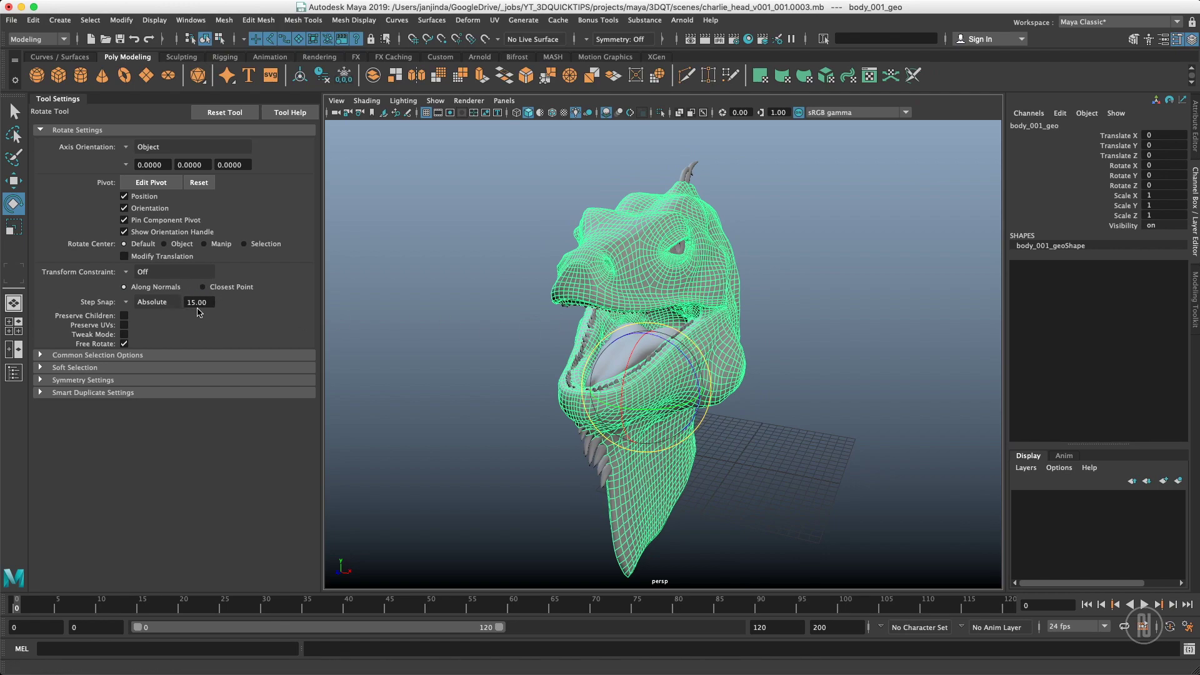
{"action": "left_click_drag", "start_coordinate": [653, 348], "coordinate": [684, 354]}
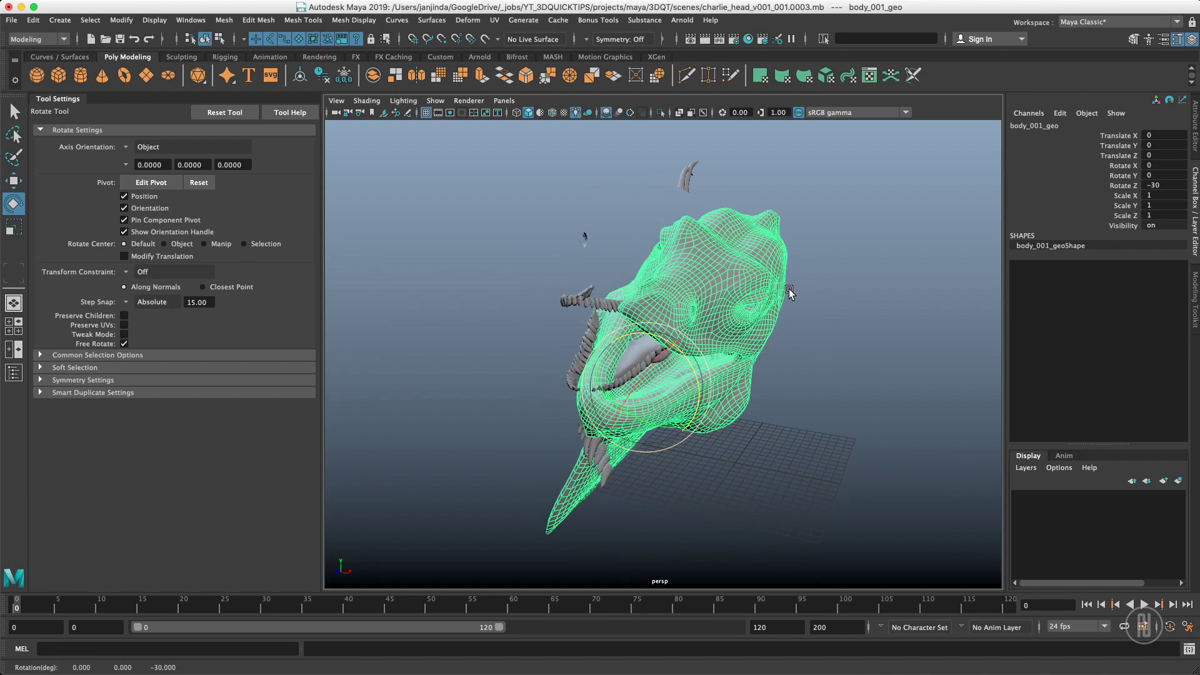
{"action": "key", "text": "z"}
Step: Try rotating the body mesh about Z freely and in Relative 15-degree steps, and reset Rotate Z to 0 with Absolute step snap
{"action": "left_click_drag", "start_coordinate": [747, 281], "coordinate": [792, 303]}
{"action": "left_click_drag", "start_coordinate": [670, 340], "coordinate": [813, 253]}
{"action": "left_click_drag", "start_coordinate": [806, 299], "coordinate": [872, 318]}
{"action": "left_click_drag", "start_coordinate": [757, 301], "coordinate": [738, 482]}
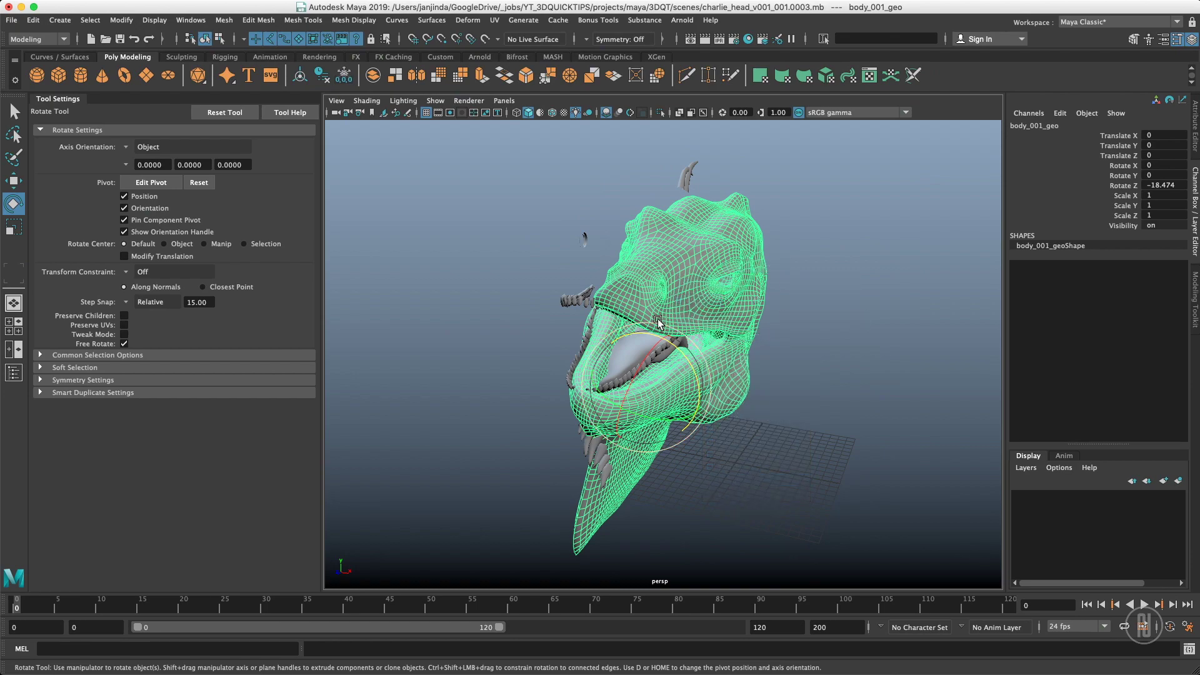
{"action": "mouse_move", "coordinate": [673, 348]}
{"action": "left_mouse_down"}
{"action": "mouse_move", "coordinate": [625, 394]}
{"action": "mouse_move", "coordinate": [677, 335]}
{"action": "left_mouse_up"}
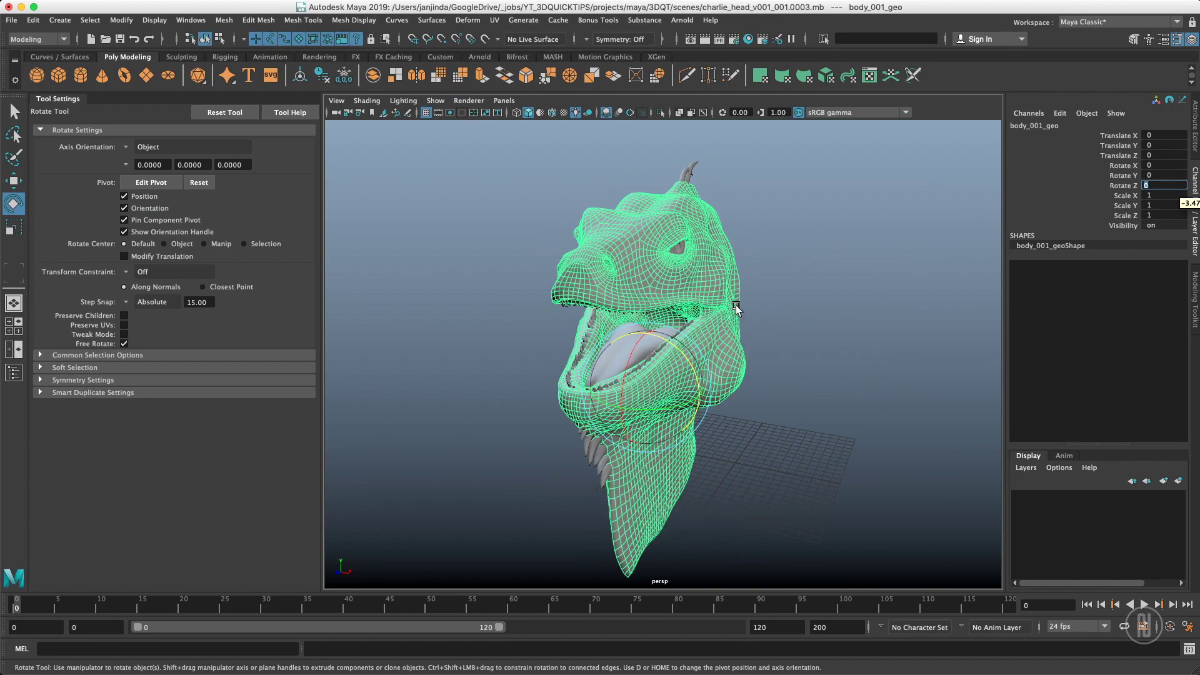
Step: Toggle Discrete Rotate off and back on for the Rotate tool, keeping the body mesh selected
{"action": "right_click_drag", "start_coordinate": [647, 330], "coordinate": [712, 332], "text": "alt"}
{"action": "left_click_drag", "start_coordinate": [712, 332], "coordinate": [669, 360], "text": "alt"}
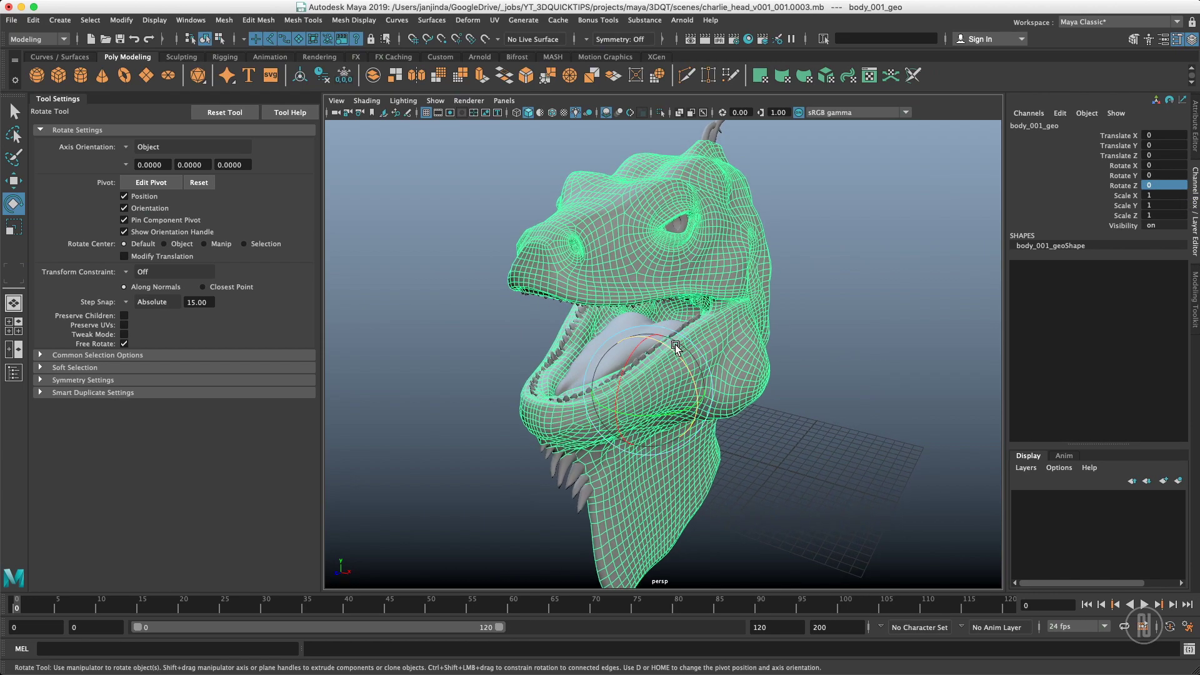
{"action": "key", "text": "j"}
{"action": "left_click", "coordinate": [713, 326]}
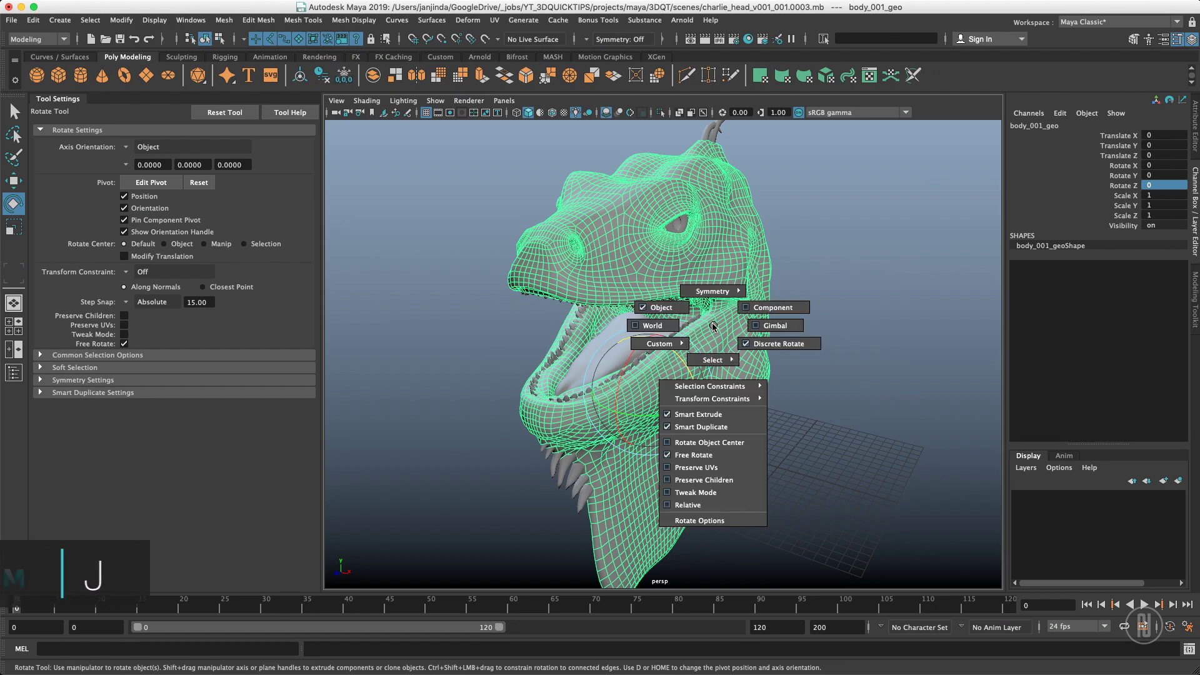
{"action": "left_click", "coordinate": [753, 344]}
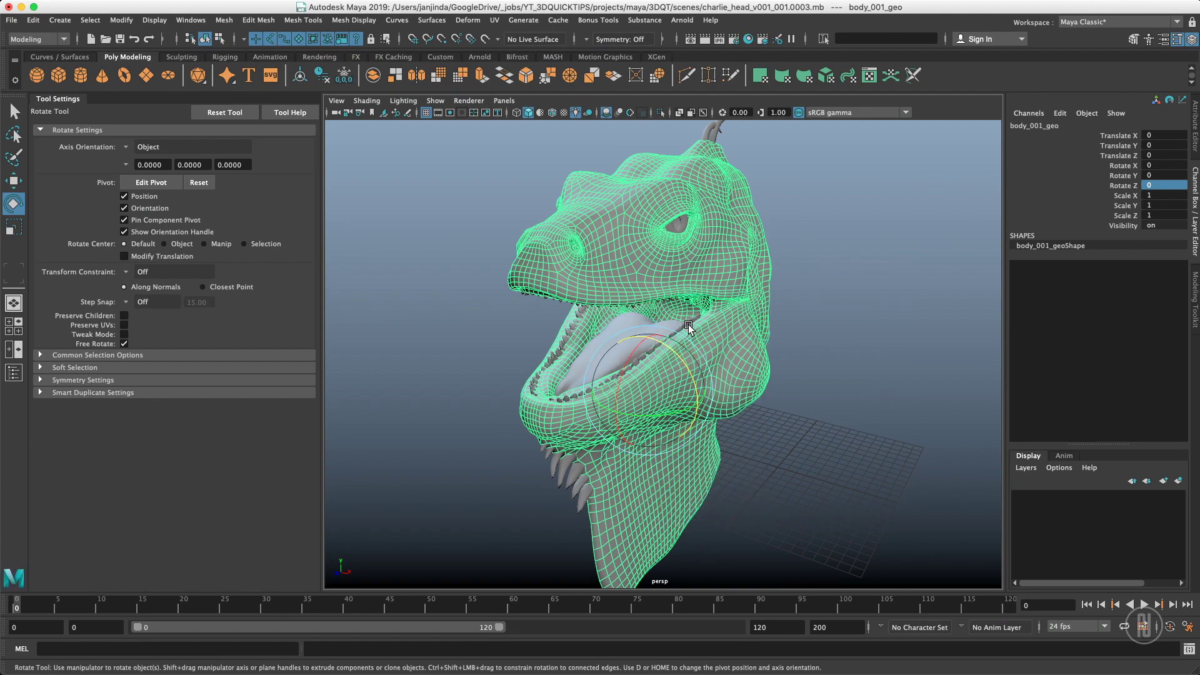
{"action": "key", "text": "j"}
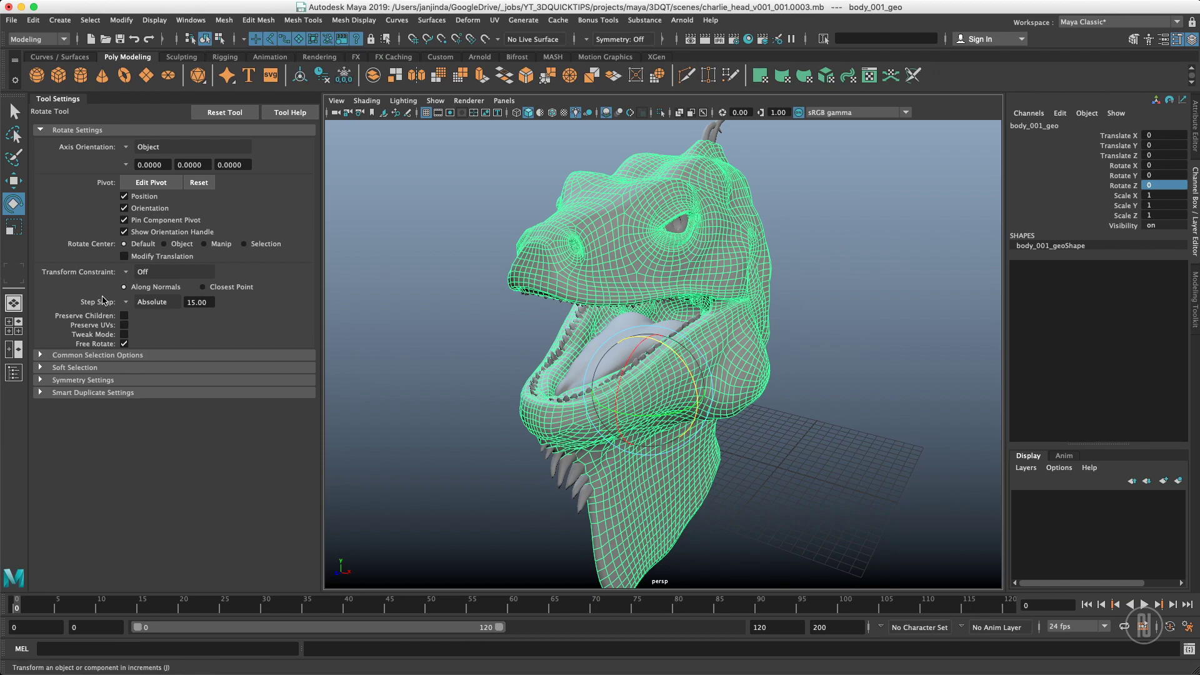
Step: Try rotating the body mesh in 15-degree steps and moving it in 10-unit steps with Absolute step snap
{"action": "left_click_drag", "start_coordinate": [677, 354], "coordinate": [710, 350]}
{"action": "key", "text": "w"}
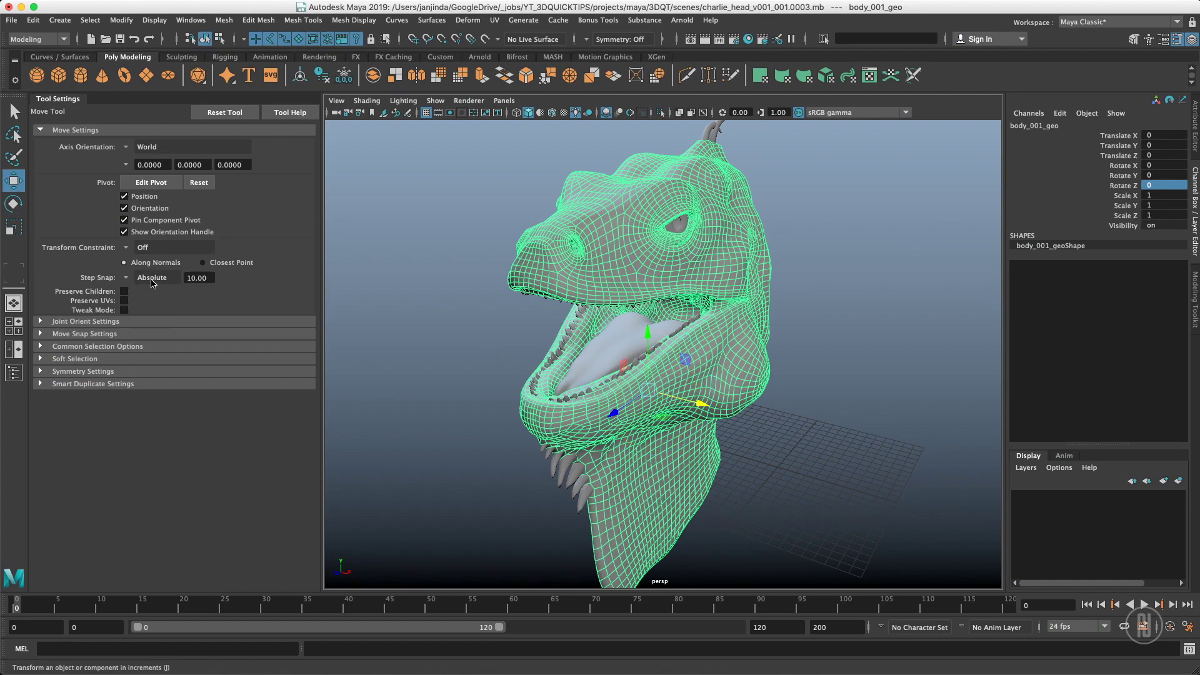
{"action": "left_click_drag", "start_coordinate": [686, 400], "coordinate": [623, 375]}
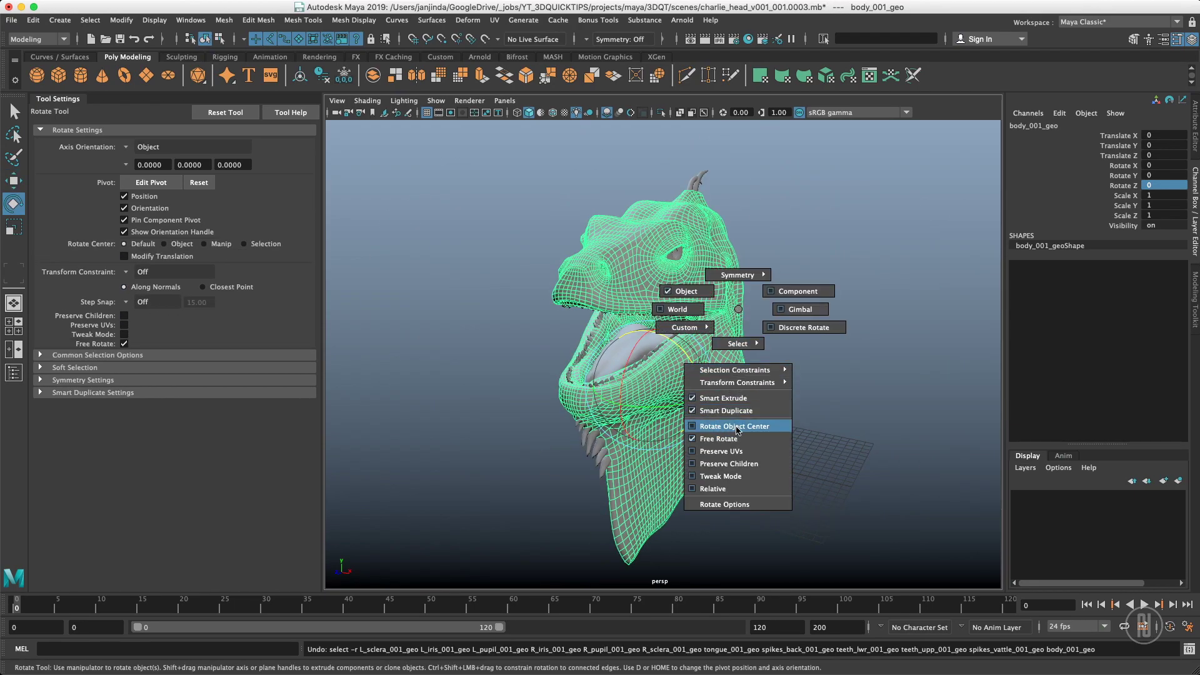
Step: Select all the head meshes, try rotating them about Z with the Default rotate center, and undo the rotation
{"action": "left_click_drag", "start_coordinate": [748, 317], "coordinate": [772, 293]}
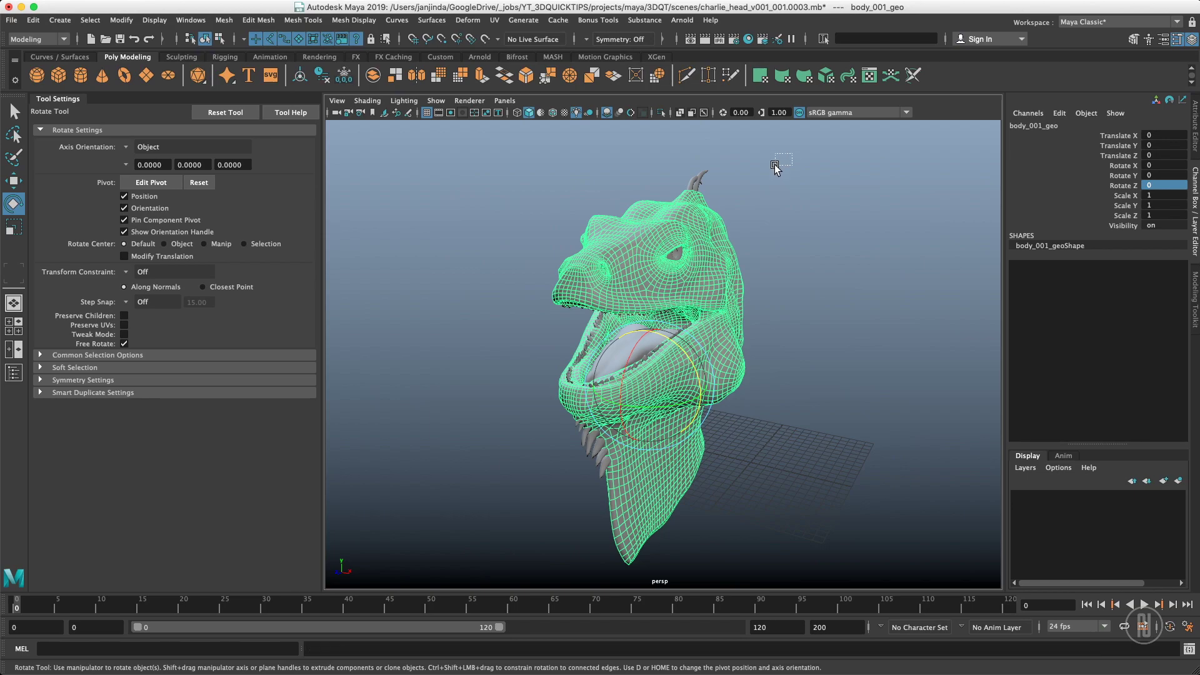
{"action": "left_click_drag", "start_coordinate": [490, 561], "coordinate": [490, 560]}
{"action": "left_click_drag", "start_coordinate": [778, 342], "coordinate": [708, 398], "text": "alt"}
{"action": "left_click_drag", "start_coordinate": [650, 350], "coordinate": [518, 354], "text": "alt"}
{"action": "left_click_drag", "start_coordinate": [745, 293], "coordinate": [633, 335], "text": "alt"}
{"action": "key", "text": "ctrl+z"}
{"action": "key", "text": "ctrl+z"}
{"action": "key", "text": "ctrl+z"}
{"action": "key", "text": "ctrl+z"}
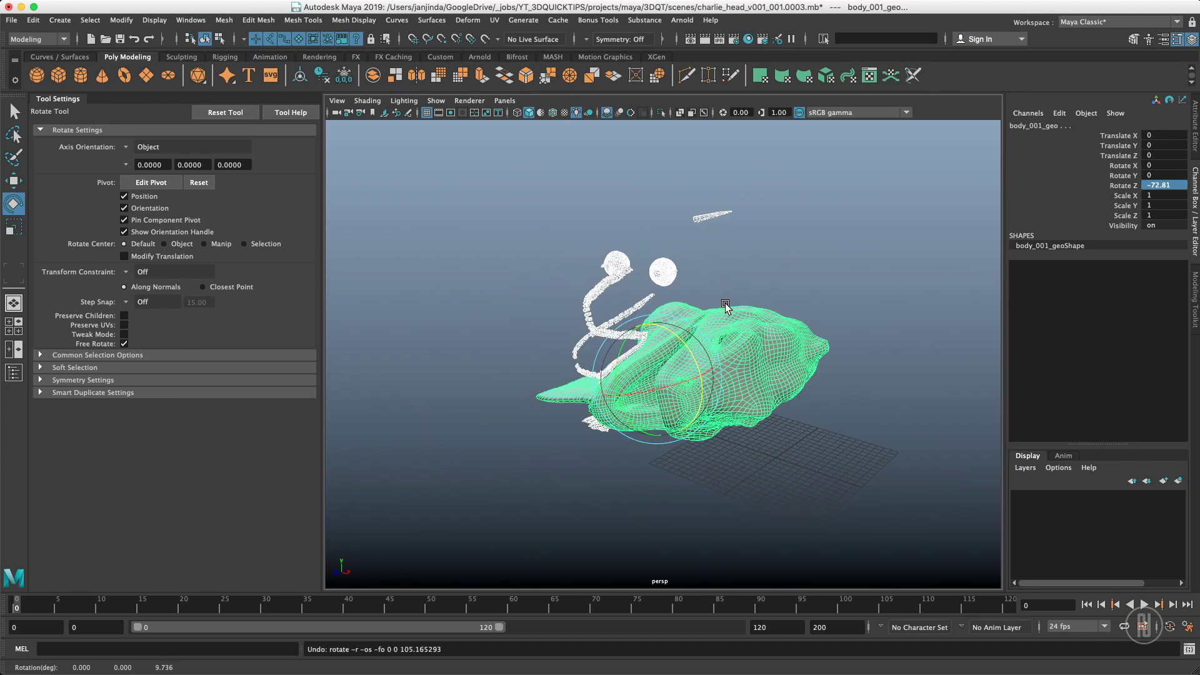
{"action": "key", "text": "ctrl+z"}
Step: Try freely rotating all the head meshes around their own pivots and undo the rotation
{"action": "mouse_move", "coordinate": [652, 353]}
{"action": "left_mouse_down"}
{"action": "mouse_move", "coordinate": [662, 350]}
{"action": "mouse_move", "coordinate": [632, 361]}
{"action": "left_mouse_up"}
{"action": "key", "text": "ctrl+z"}
{"action": "key", "text": "ctrl+z"}
{"action": "key", "text": "ctrl+z"}
{"action": "key", "text": "ctrl+z"}
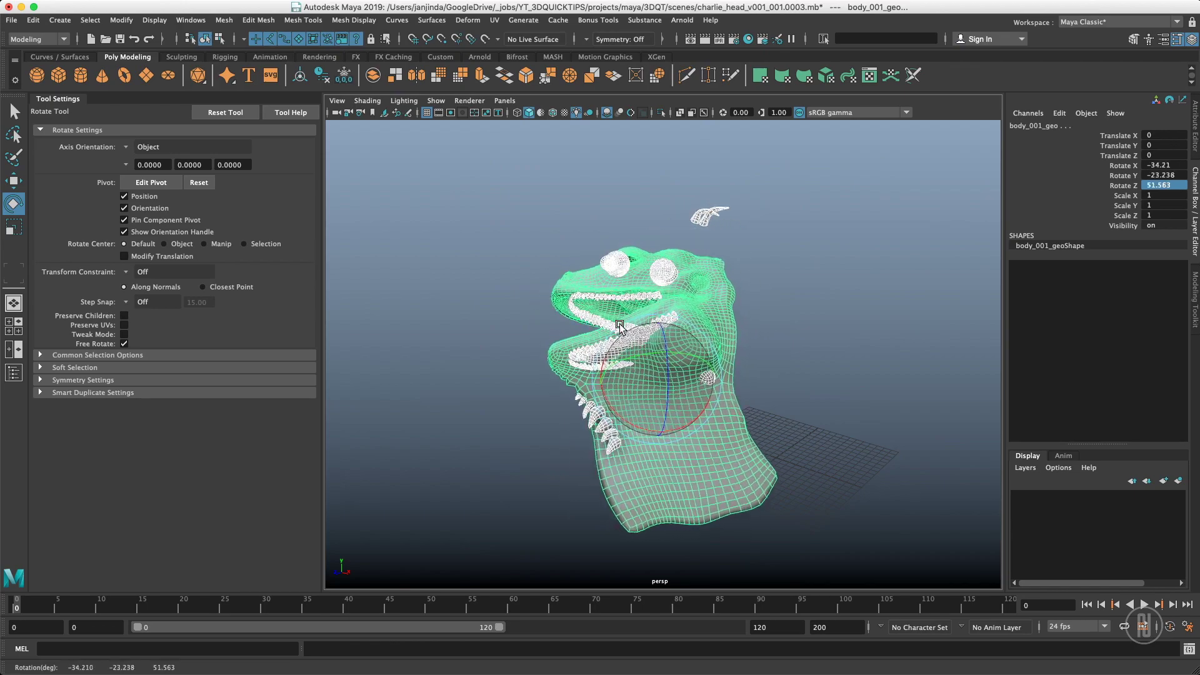
Step: Turn on Rotate Object Center, try rotating all the head meshes with it, and undo the rotation
{"action": "left_click_drag", "start_coordinate": [701, 315], "coordinate": [693, 431]}
{"action": "left_click_drag", "start_coordinate": [663, 365], "coordinate": [650, 337]}
{"action": "key", "text": "ctrl+z"}
{"action": "key", "text": "ctrl+z"}
{"action": "key", "text": "ctrl+z"}
{"action": "key", "text": "ctrl+z"}
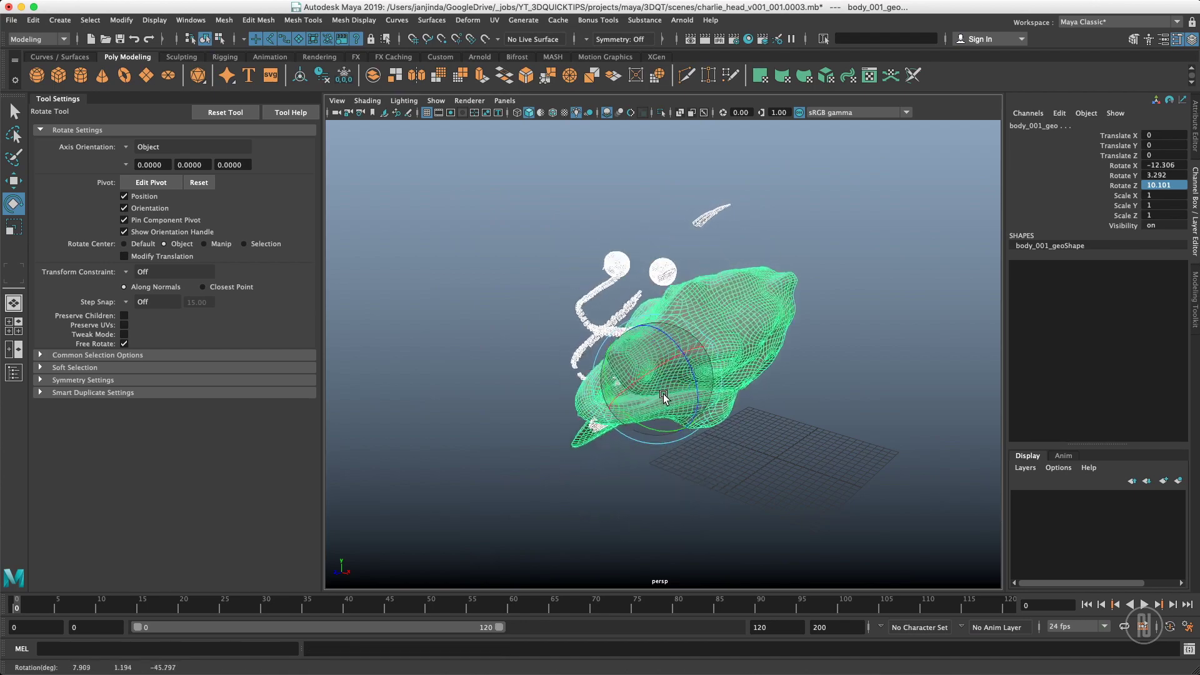
Step: Switch the body mesh to vertex mode and select a patch of vertices behind the eye for the Rotate tool
{"action": "key", "text": "q"}
{"action": "right_click_drag", "start_coordinate": [633, 263], "coordinate": [732, 285], "text": "alt"}
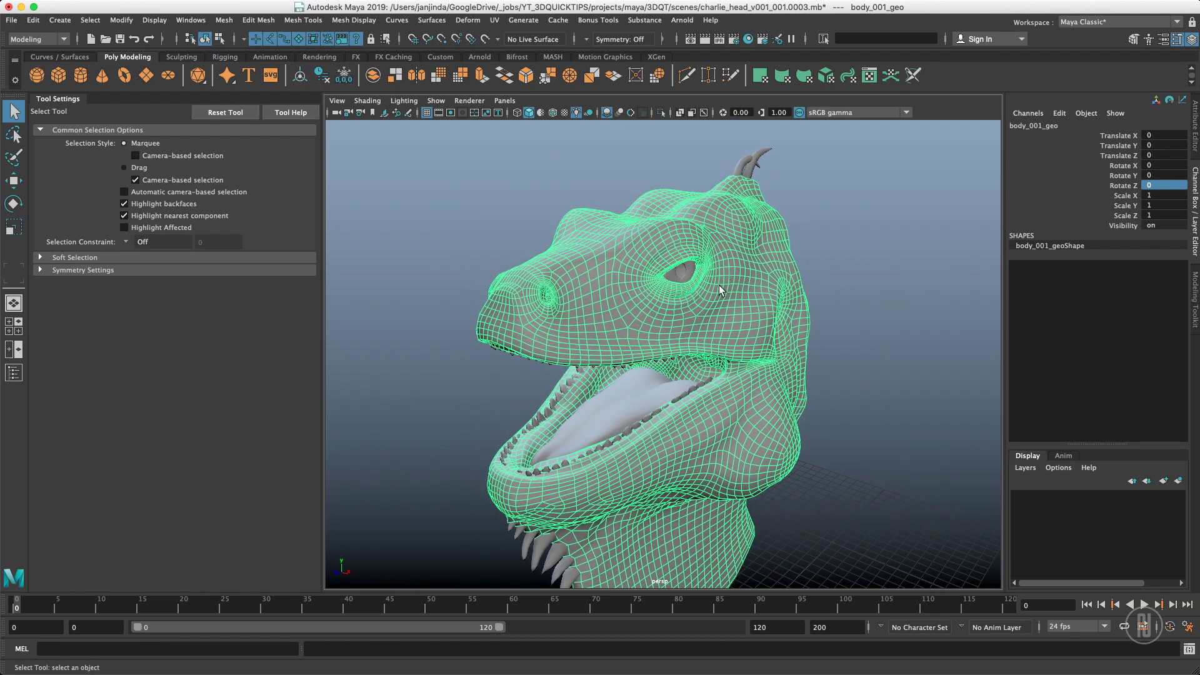
{"action": "key", "text": "e"}
{"action": "left_click_drag", "start_coordinate": [719, 305], "coordinate": [737, 298]}
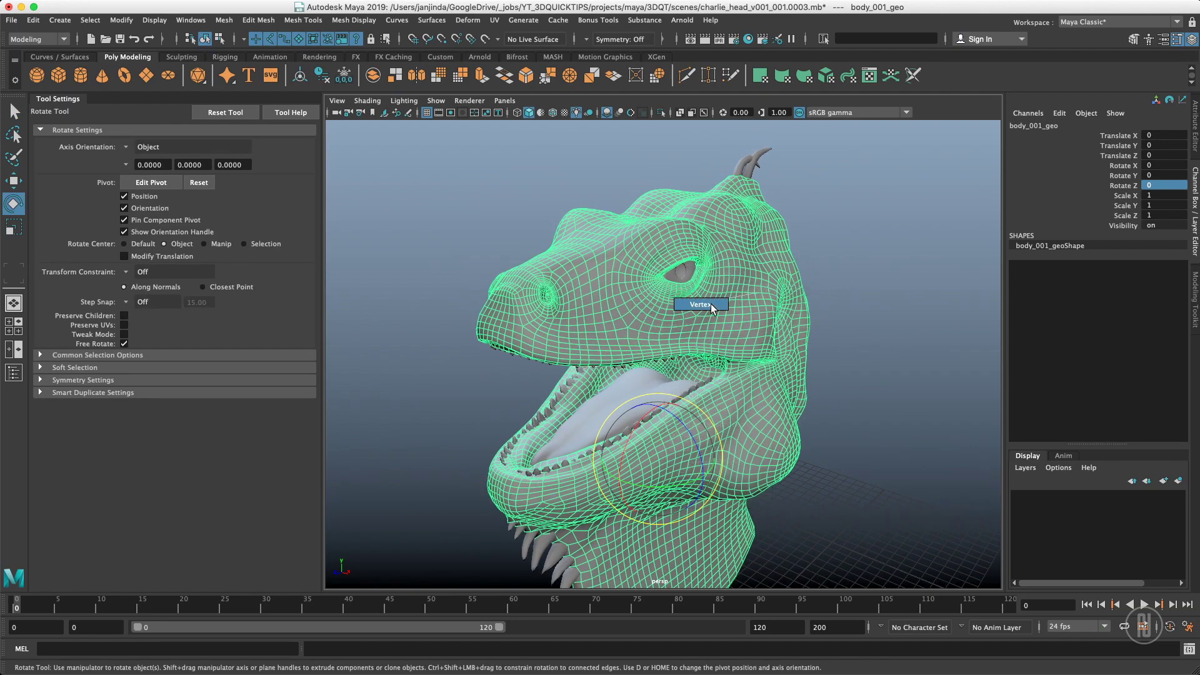
{"action": "right_click_drag", "start_coordinate": [706, 308], "coordinate": [706, 307]}
{"action": "left_click_drag", "start_coordinate": [726, 313], "coordinate": [730, 343]}
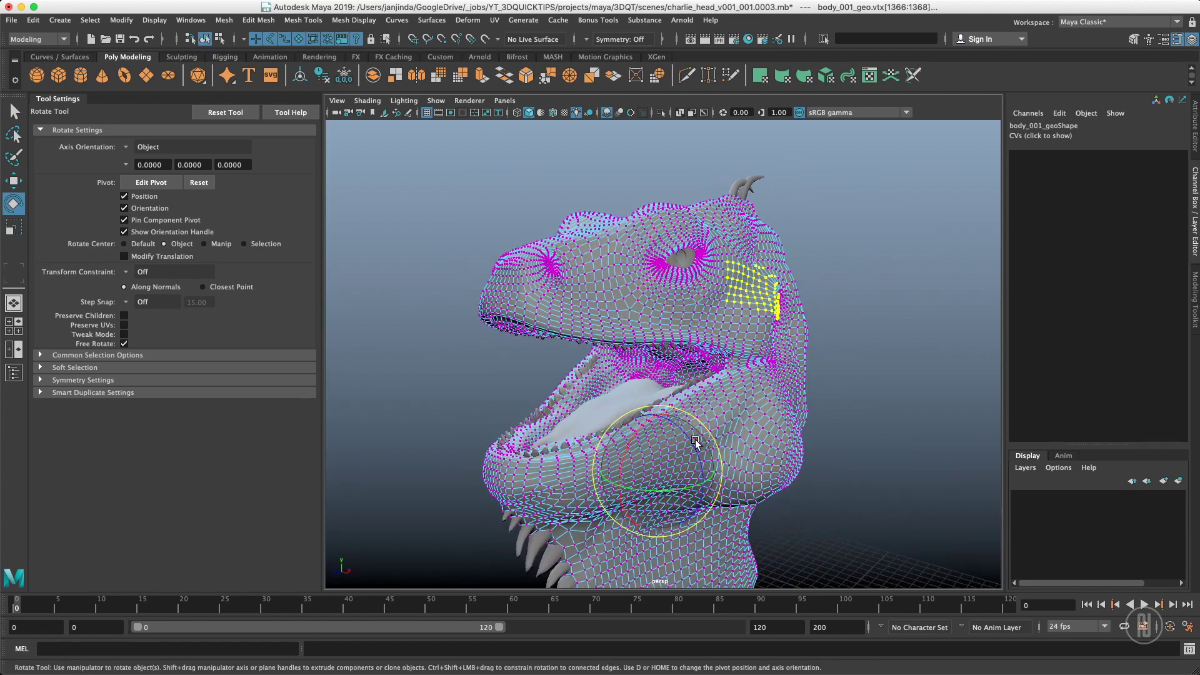
Step: Toggle Rotate Object Center, try rotating the selected vertices, undo it, and return to object mode with nothing selected
{"action": "mouse_move", "coordinate": [657, 502]}
{"action": "left_mouse_down", "text": "alt"}
{"action": "mouse_move", "coordinate": [653, 465]}
{"action": "mouse_move", "coordinate": [661, 486]}
{"action": "left_mouse_up", "text": "alt"}
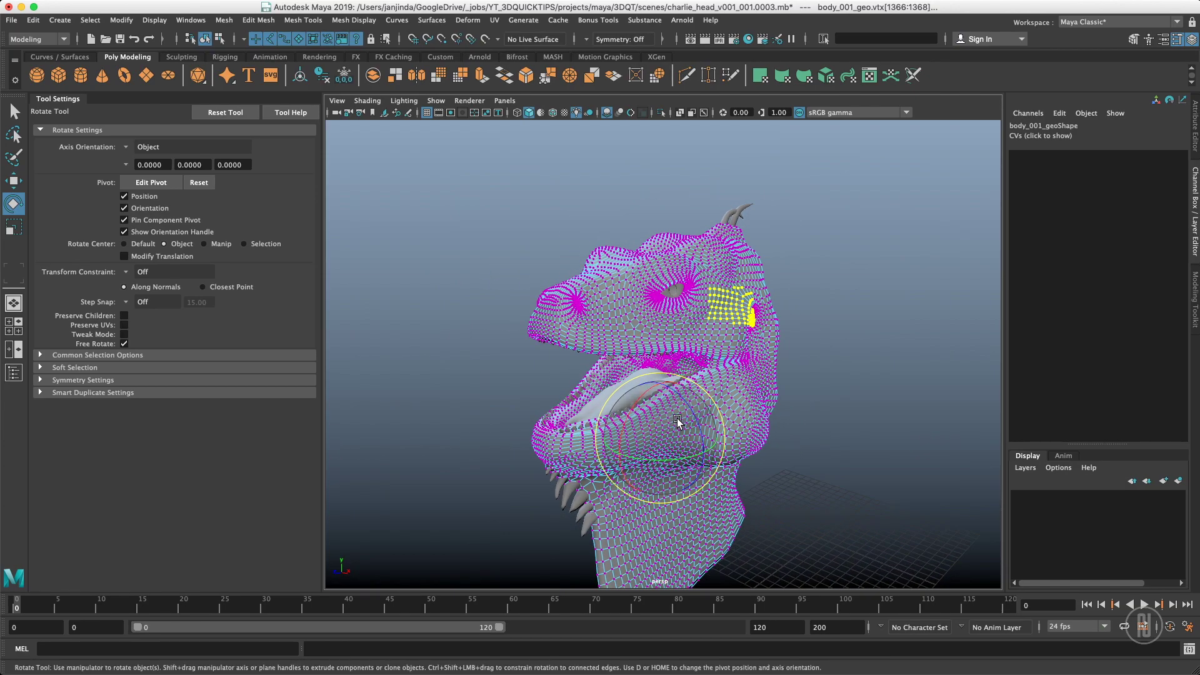
{"action": "right_click_drag", "start_coordinate": [727, 353], "coordinate": [728, 471]}
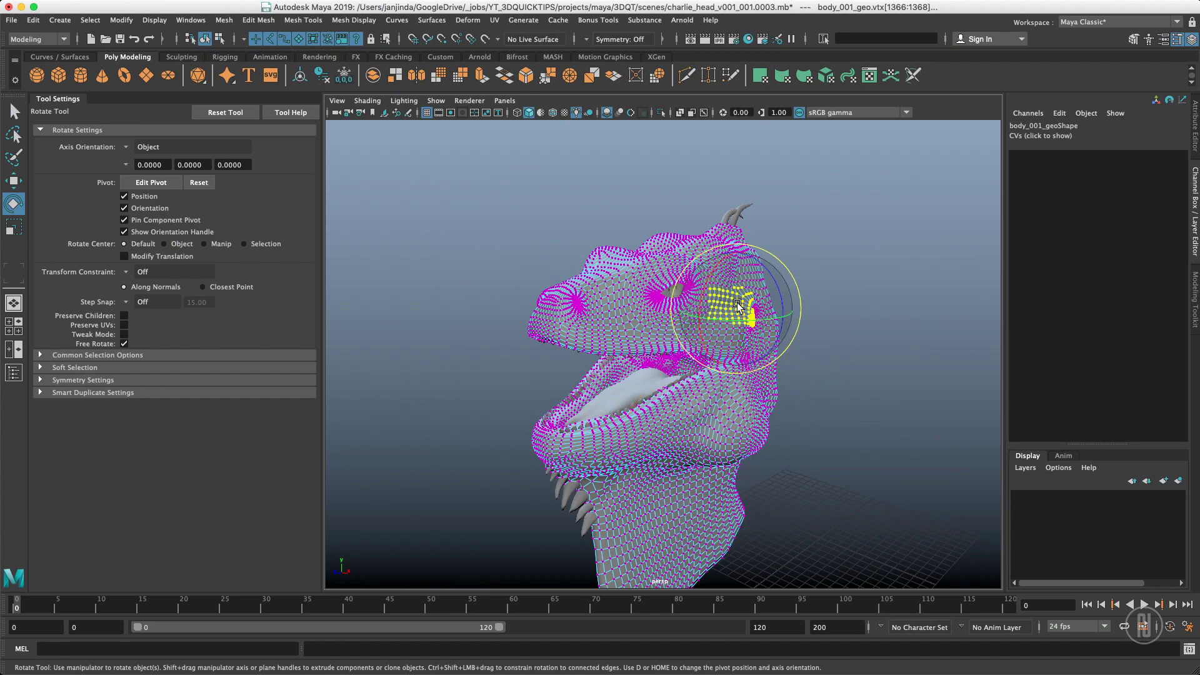
{"action": "left_click_drag", "start_coordinate": [763, 287], "coordinate": [751, 295]}
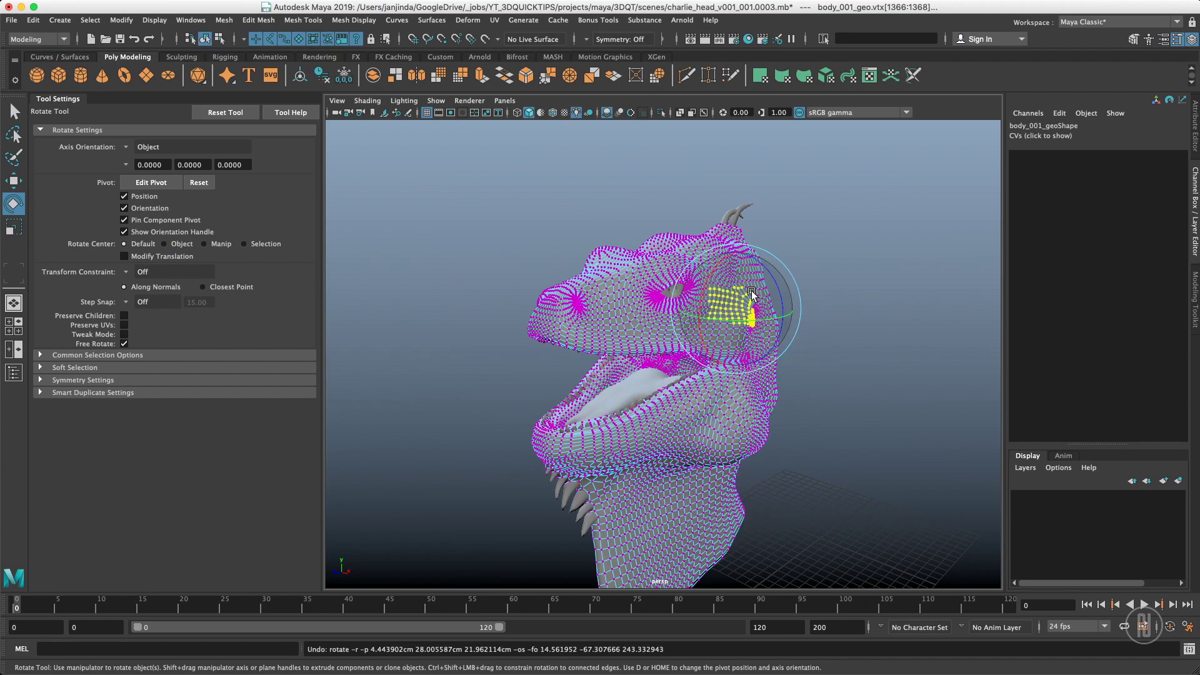
{"action": "key", "text": "q"}
{"action": "key", "text": "F8"}
{"action": "left_click", "coordinate": [800, 258]}
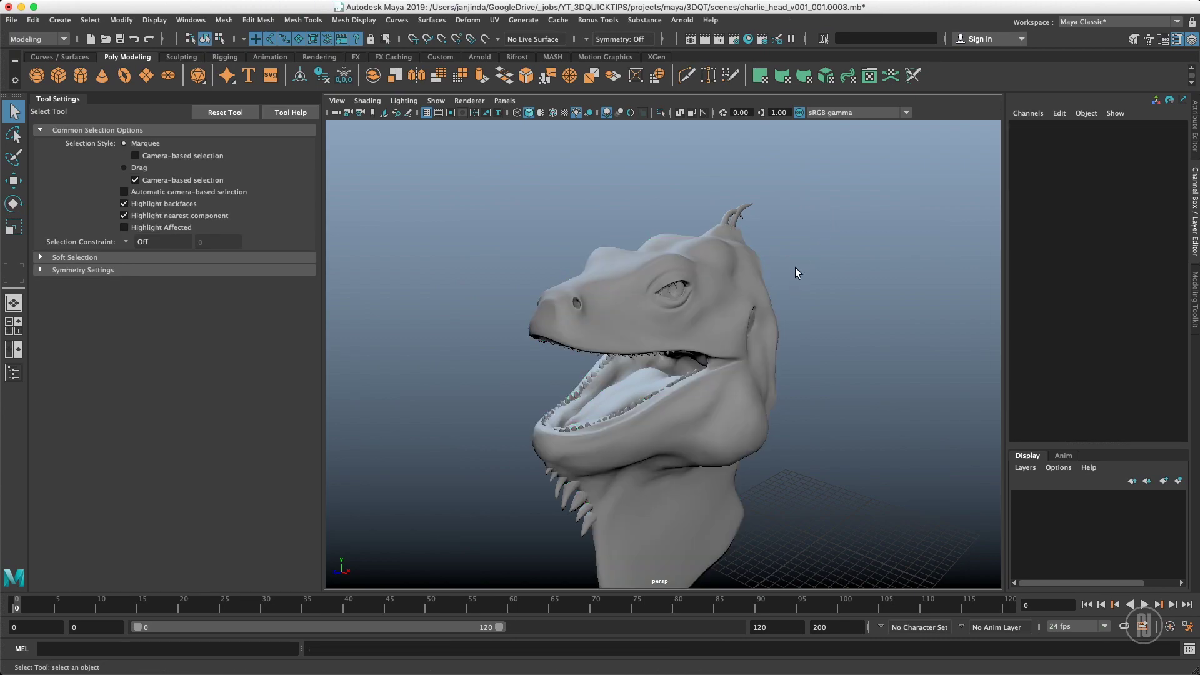
Step: Select all the head meshes with the Rotate tool and use the Default rotate center
{"action": "right_click_drag", "start_coordinate": [850, 238], "coordinate": [753, 260], "text": "alt"}
{"action": "left_click_drag", "start_coordinate": [753, 260], "coordinate": [774, 260], "text": "alt"}
{"action": "left_click_drag", "start_coordinate": [806, 195], "coordinate": [695, 323]}
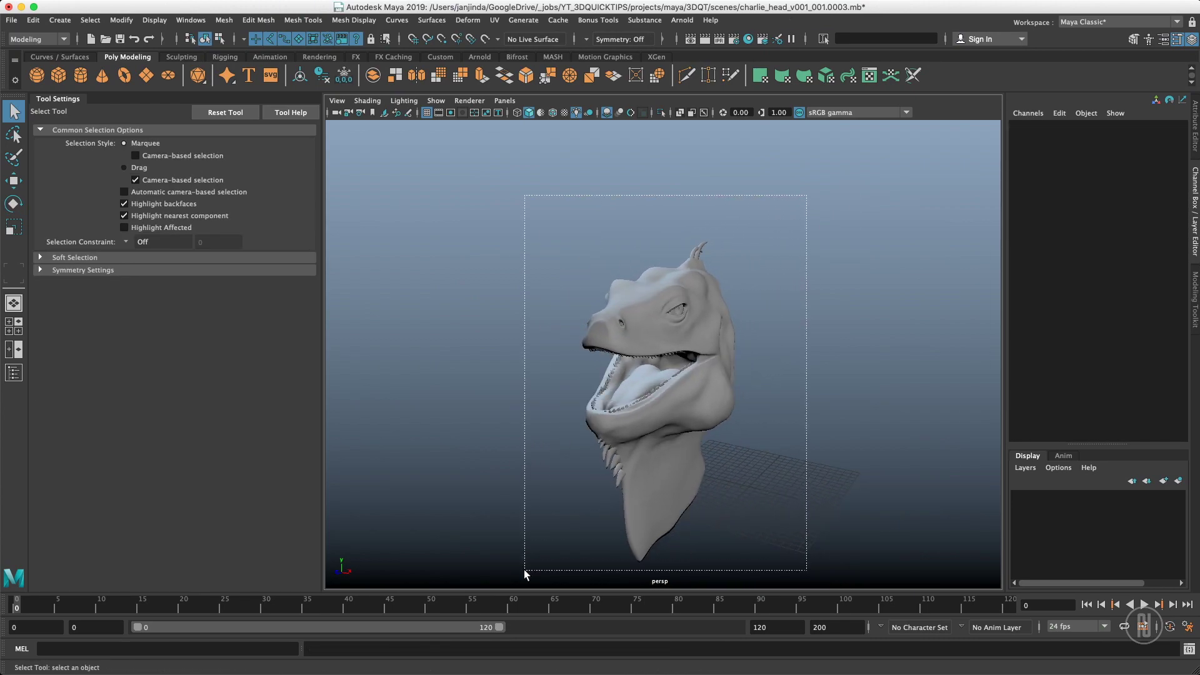
{"action": "left_click_drag", "start_coordinate": [524, 568], "coordinate": [524, 569]}
{"action": "key", "text": "e"}
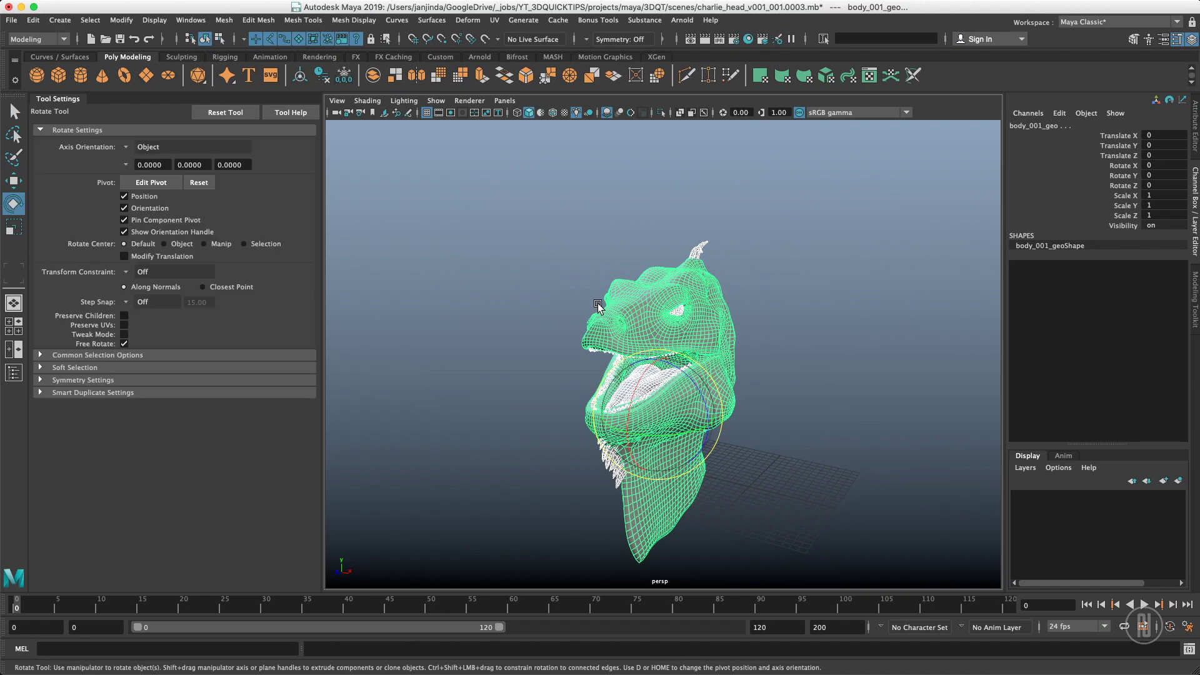
{"action": "left_click_drag", "start_coordinate": [639, 361], "coordinate": [640, 479]}
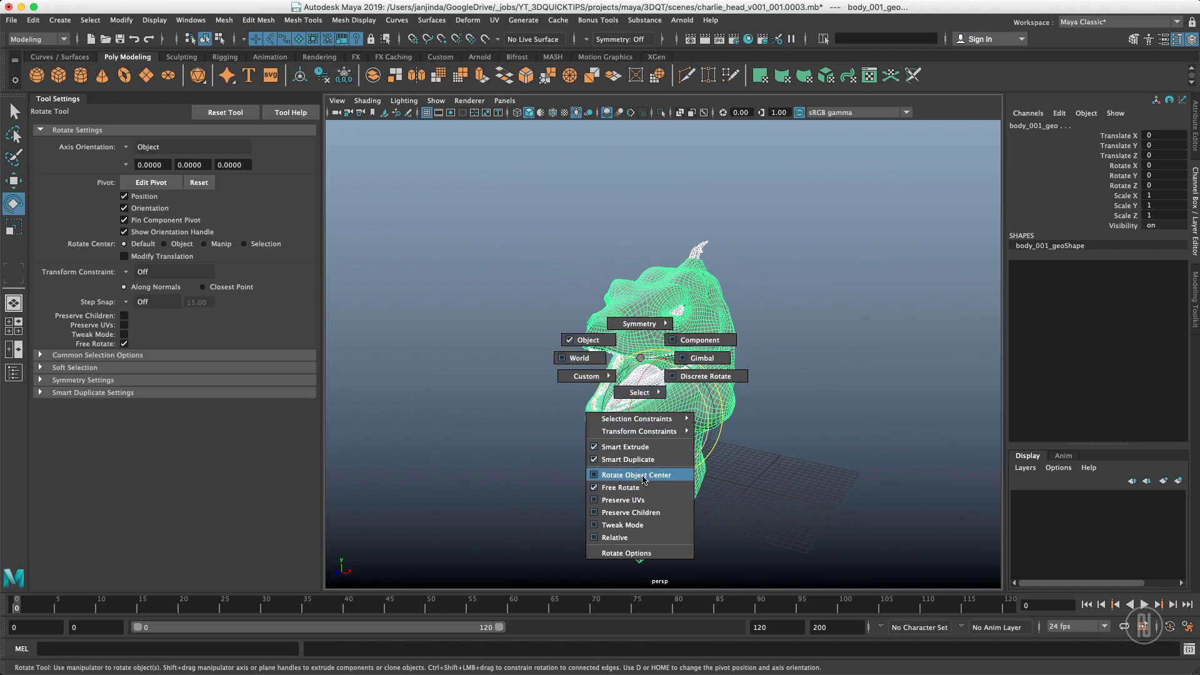
{"action": "left_click_drag", "start_coordinate": [642, 370], "coordinate": [642, 358]}
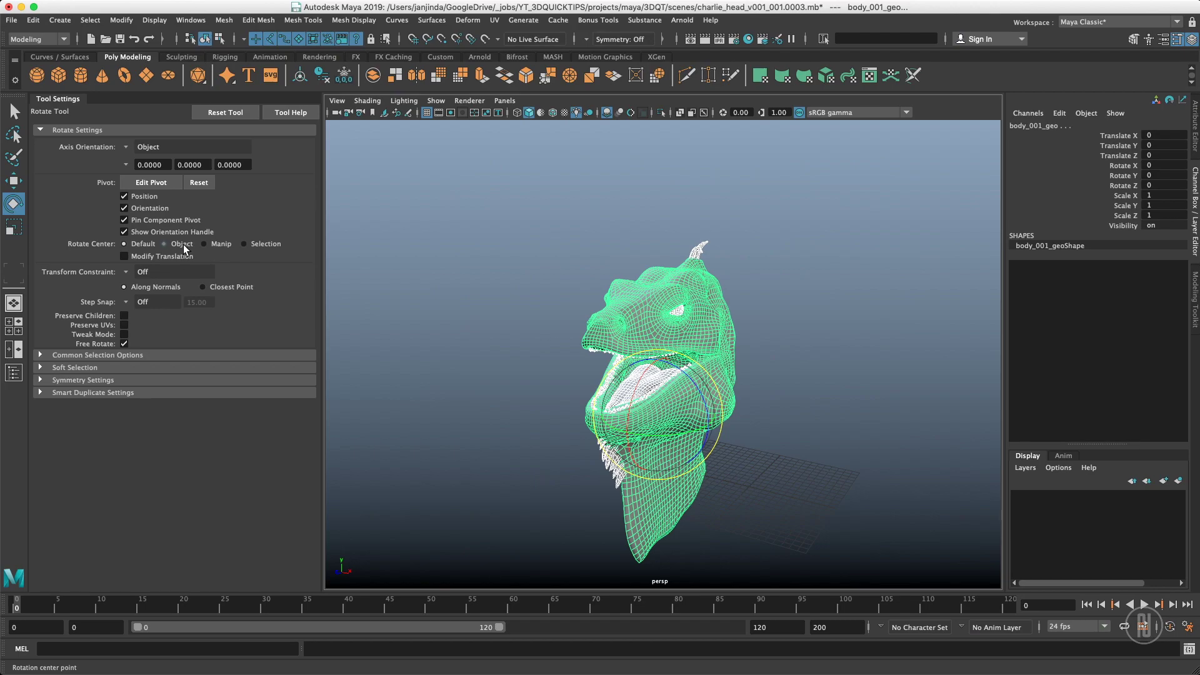
Step: Set Rotate Center to Manip, try rotating all the head meshes about Z, and undo the rotations
{"action": "mouse_move", "coordinate": [694, 384]}
{"action": "left_mouse_down"}
{"action": "mouse_move", "coordinate": [707, 400]}
{"action": "mouse_move", "coordinate": [686, 380]}
{"action": "left_mouse_up"}
{"action": "key", "text": "z"}
{"action": "key", "text": "z"}
{"action": "key", "text": "z"}
{"action": "key", "text": "z"}
{"action": "key", "text": "z"}
{"action": "key", "text": "z"}
{"action": "key", "text": "z"}
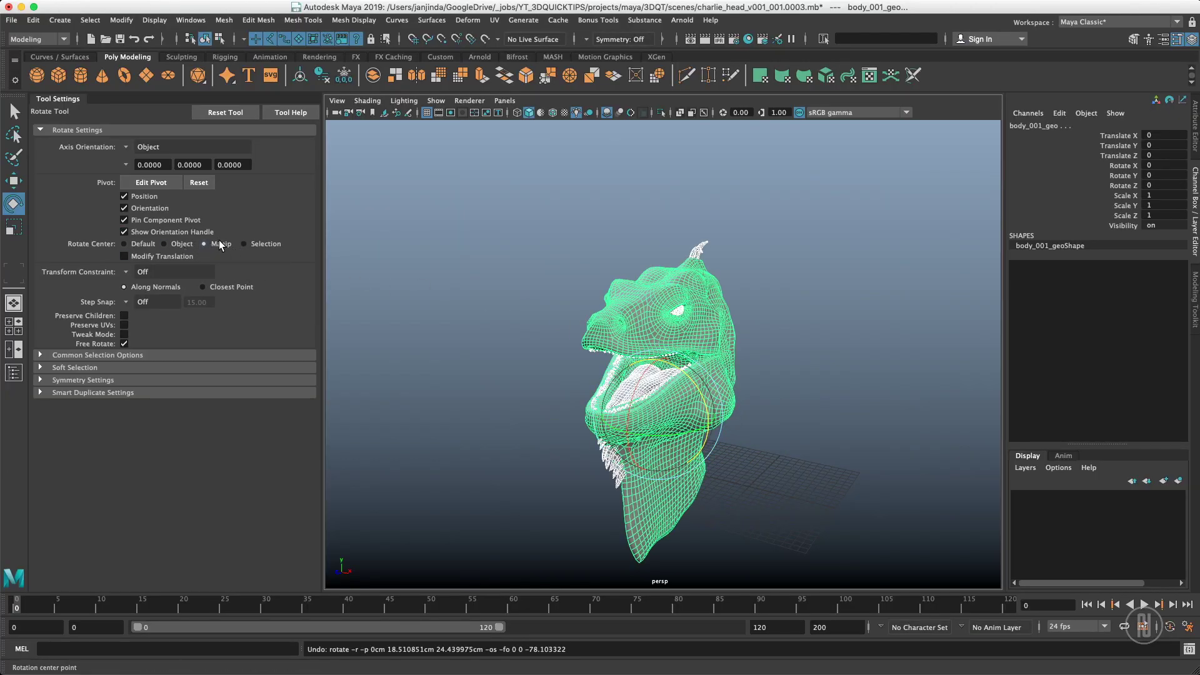
{"action": "left_click_drag", "start_coordinate": [703, 397], "coordinate": [682, 374]}
{"action": "key", "text": "z"}
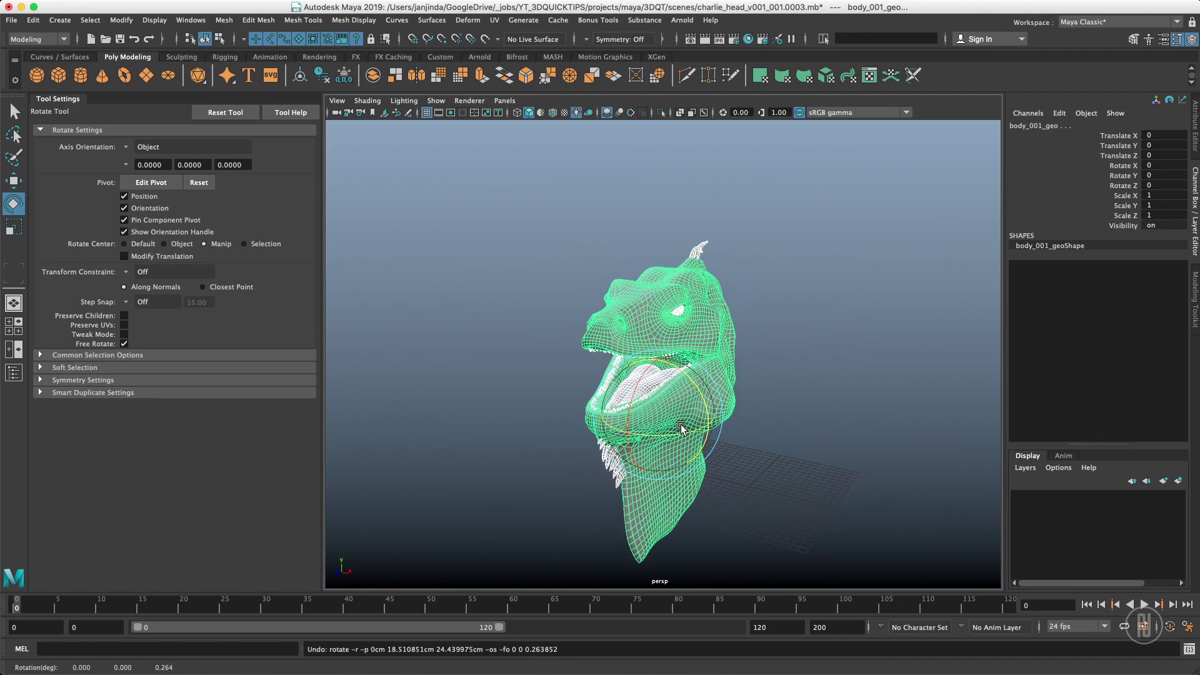
Step: Set Rotate Center to Selection, try rotating all the head meshes, and undo the rotation
{"action": "left_click", "coordinate": [268, 243]}
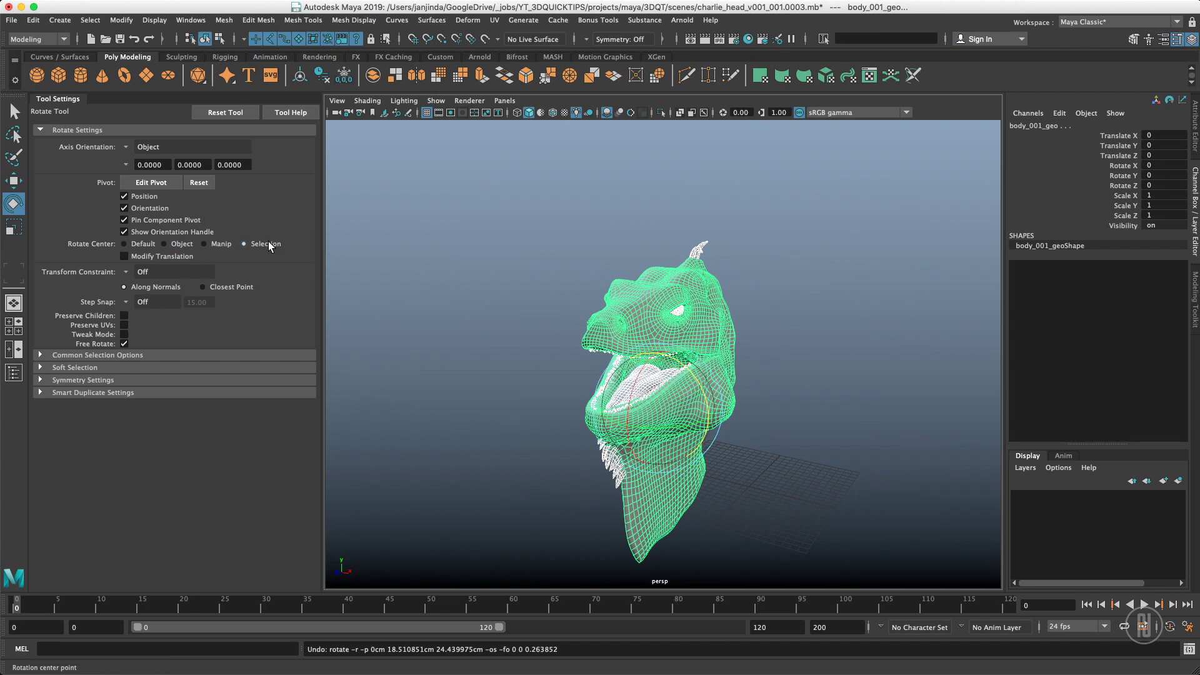
{"action": "mouse_move", "coordinate": [695, 377]}
{"action": "left_mouse_down"}
{"action": "mouse_move", "coordinate": [706, 405]}
{"action": "mouse_move", "coordinate": [688, 369]}
{"action": "left_mouse_up"}
{"action": "key", "text": "z"}
Step: Switch only the body mesh to vertex mode and select the vertices at the back of the head
{"action": "left_click", "coordinate": [734, 249]}
{"action": "left_click", "coordinate": [719, 310]}
{"action": "right_click_drag", "start_coordinate": [726, 317], "coordinate": [722, 317]}
{"action": "left_click_drag", "start_coordinate": [718, 331], "coordinate": [758, 311]}
{"action": "key", "text": "z"}
{"action": "left_click_drag", "start_coordinate": [803, 262], "coordinate": [703, 355]}
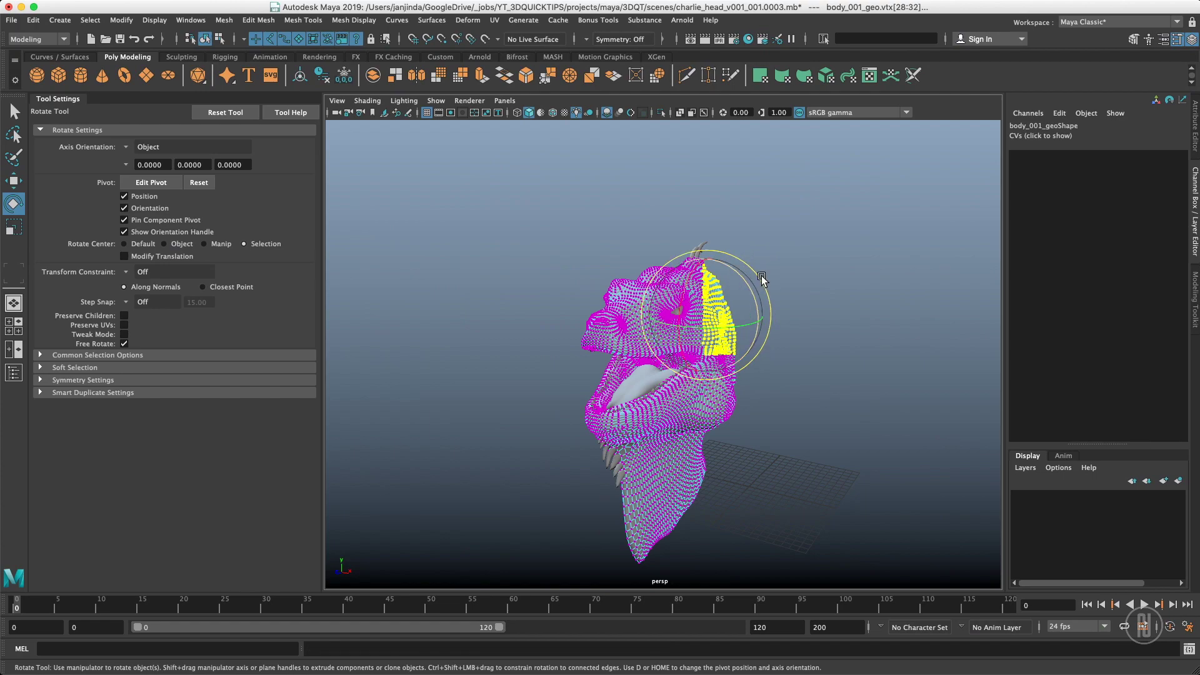
Step: Try rotating the selected vertices with the Selection rotate center and with Object, undo both rotations, and keep Object
{"action": "mouse_move", "coordinate": [723, 302]}
{"action": "left_mouse_down"}
{"action": "mouse_move", "coordinate": [741, 278]}
{"action": "mouse_move", "coordinate": [736, 289]}
{"action": "left_mouse_up"}
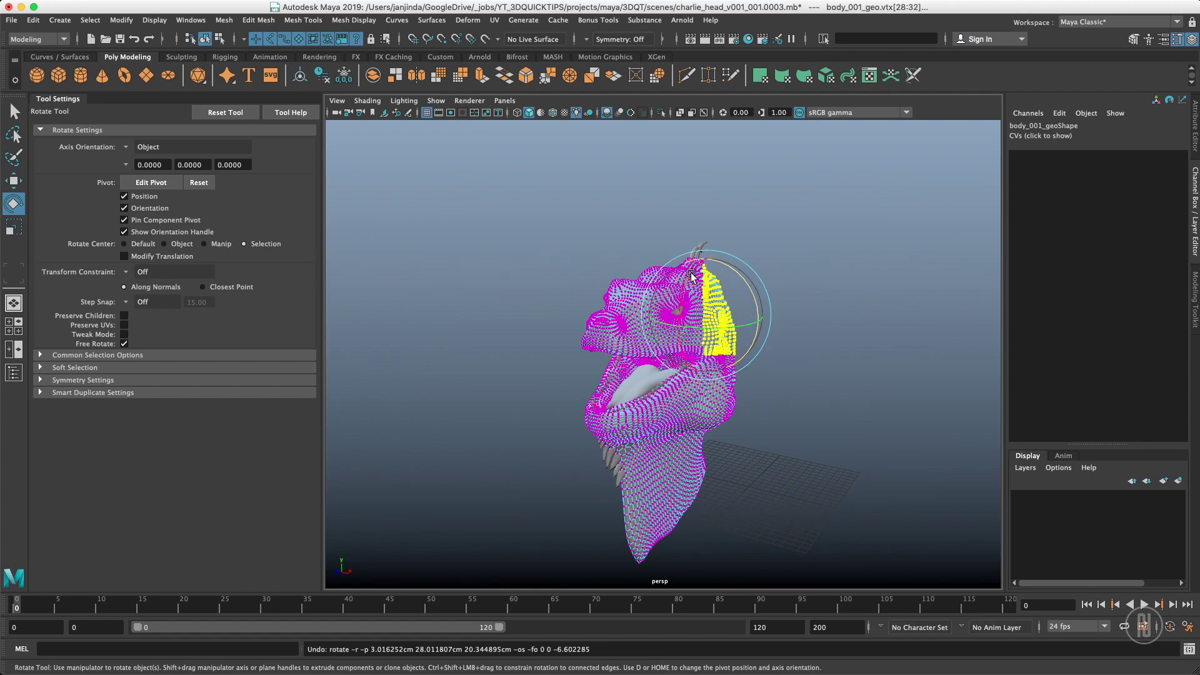
{"action": "left_click", "coordinate": [170, 244]}
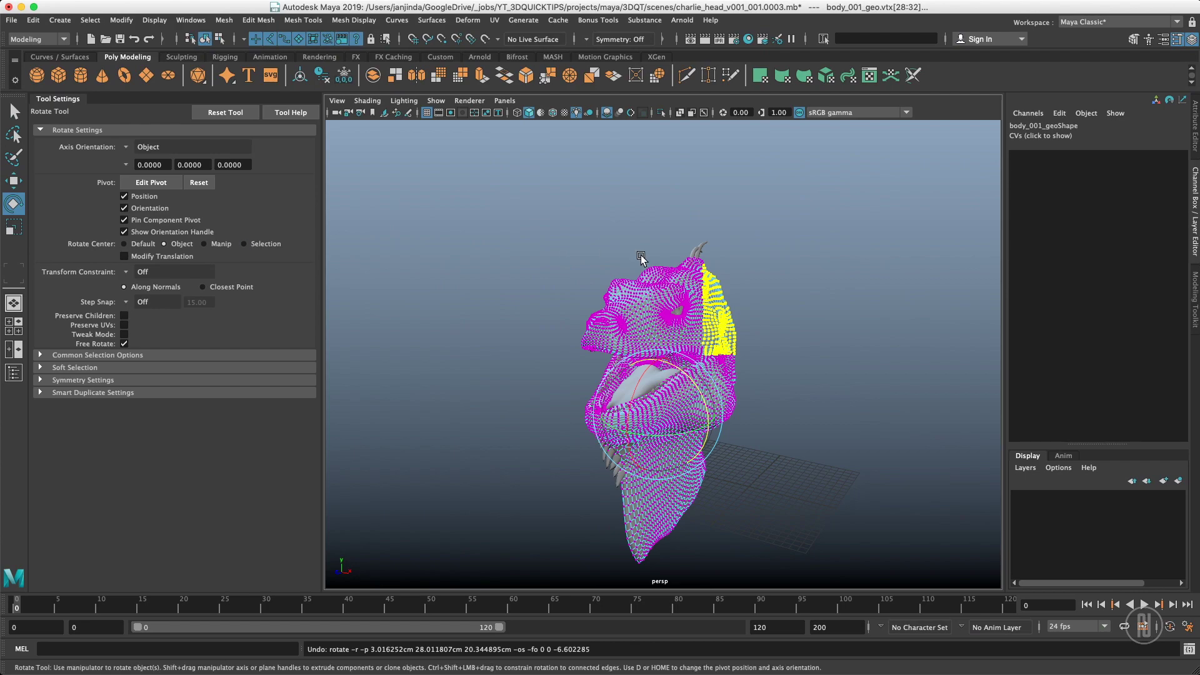
{"action": "left_click_drag", "start_coordinate": [689, 375], "coordinate": [740, 344]}
{"action": "key", "text": "ctrl+z"}
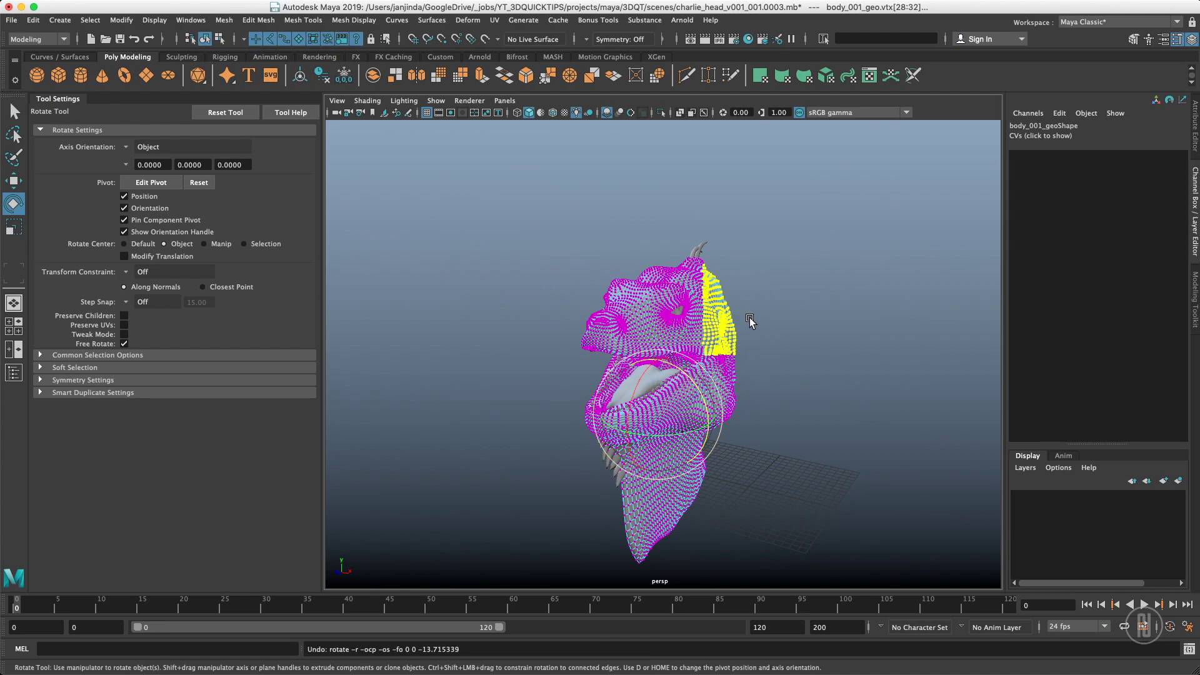
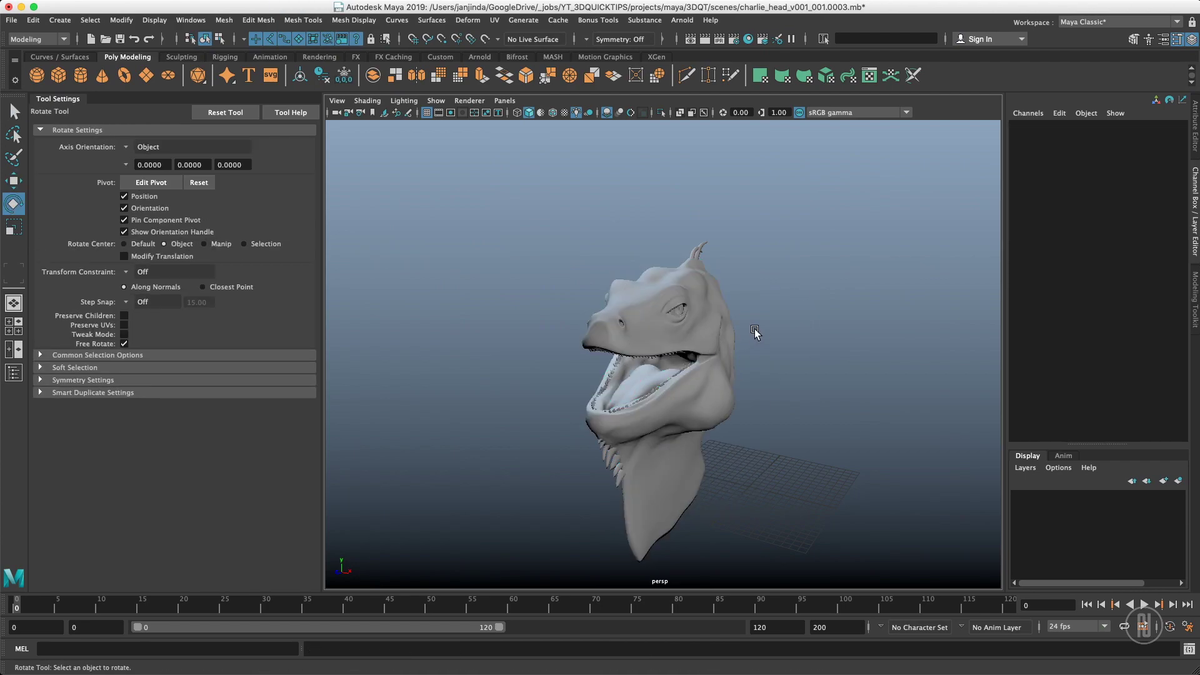
Step: Select the body mesh in object mode and turn off Free Rotate for the Rotate tool
{"action": "left_click", "coordinate": [725, 325]}
{"action": "key", "text": "e"}
{"action": "left_click_drag", "start_coordinate": [770, 338], "coordinate": [795, 469]}
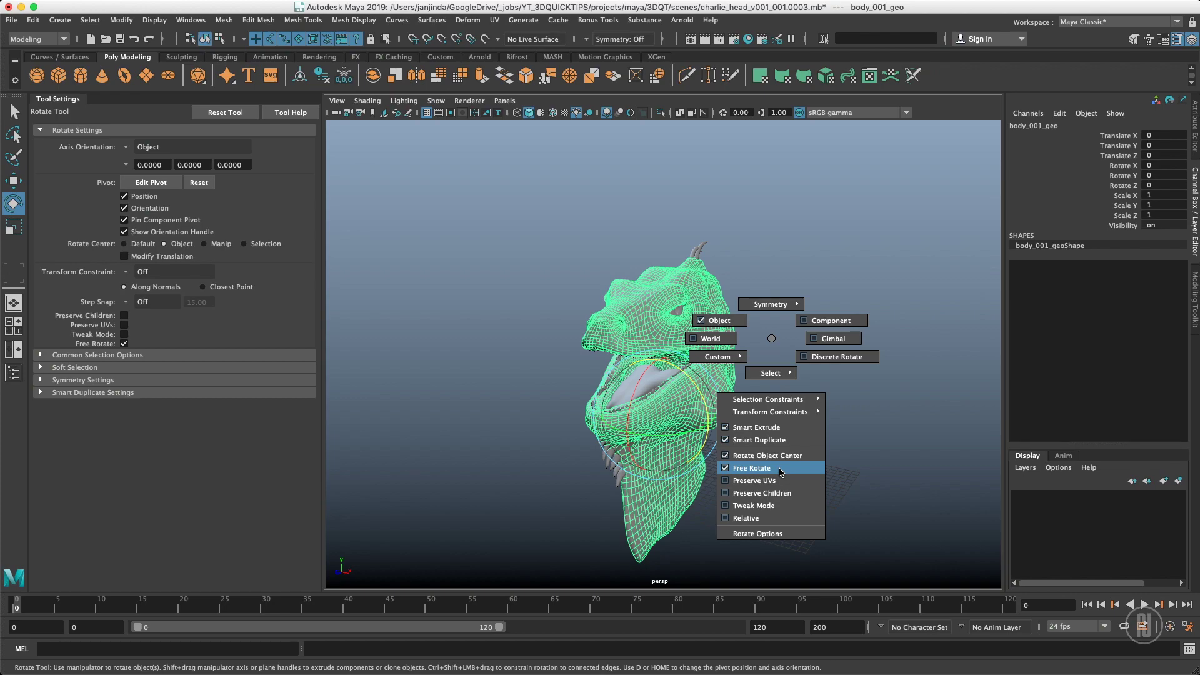
{"action": "left_click_drag", "start_coordinate": [781, 472], "coordinate": [781, 472]}
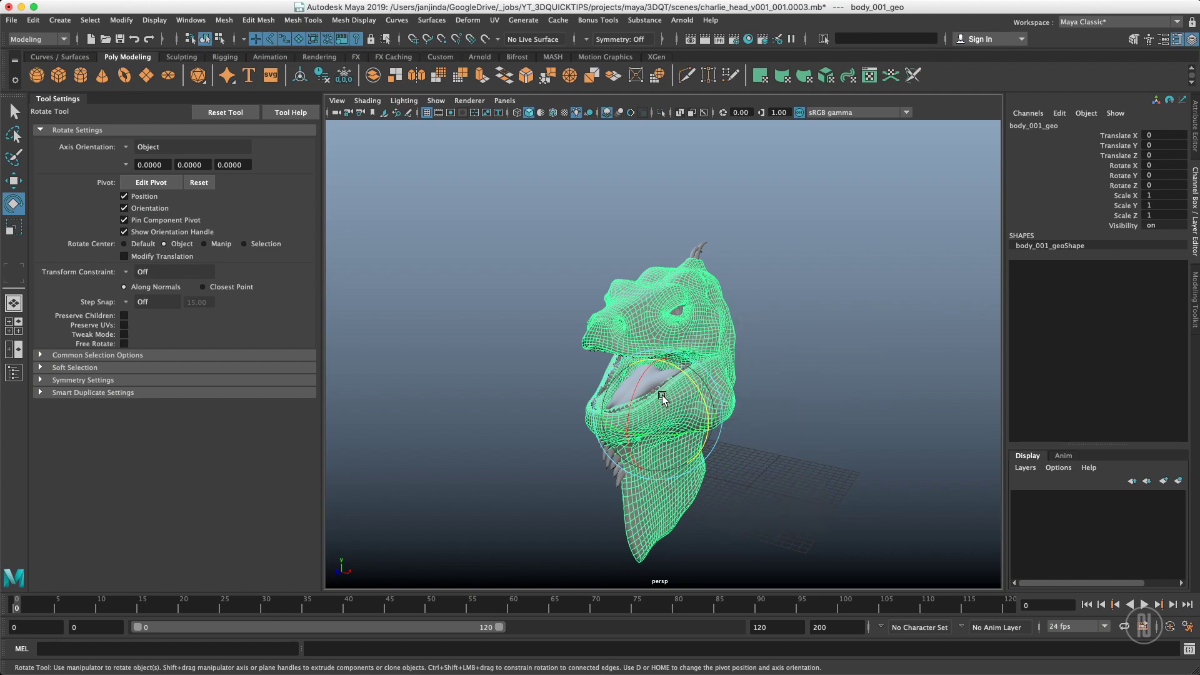
Step: Add the tongue mesh to the selection, try rotating both with Free Rotate off, and undo the rotations
{"action": "left_click", "coordinate": [681, 384], "text": "shift"}
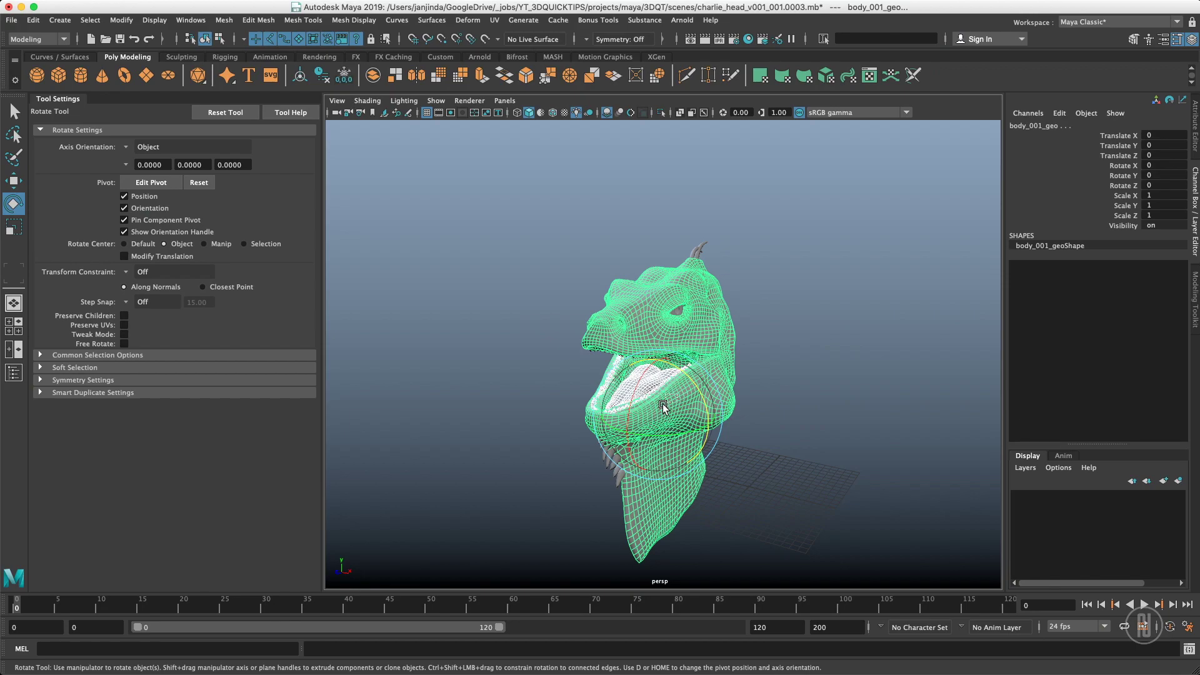
{"action": "mouse_move", "coordinate": [695, 388]}
{"action": "left_mouse_down"}
{"action": "mouse_move", "coordinate": [703, 394]}
{"action": "mouse_move", "coordinate": [675, 380]}
{"action": "left_mouse_up"}
{"action": "key", "text": "z"}
{"action": "key", "text": "z"}
{"action": "key", "text": "z"}
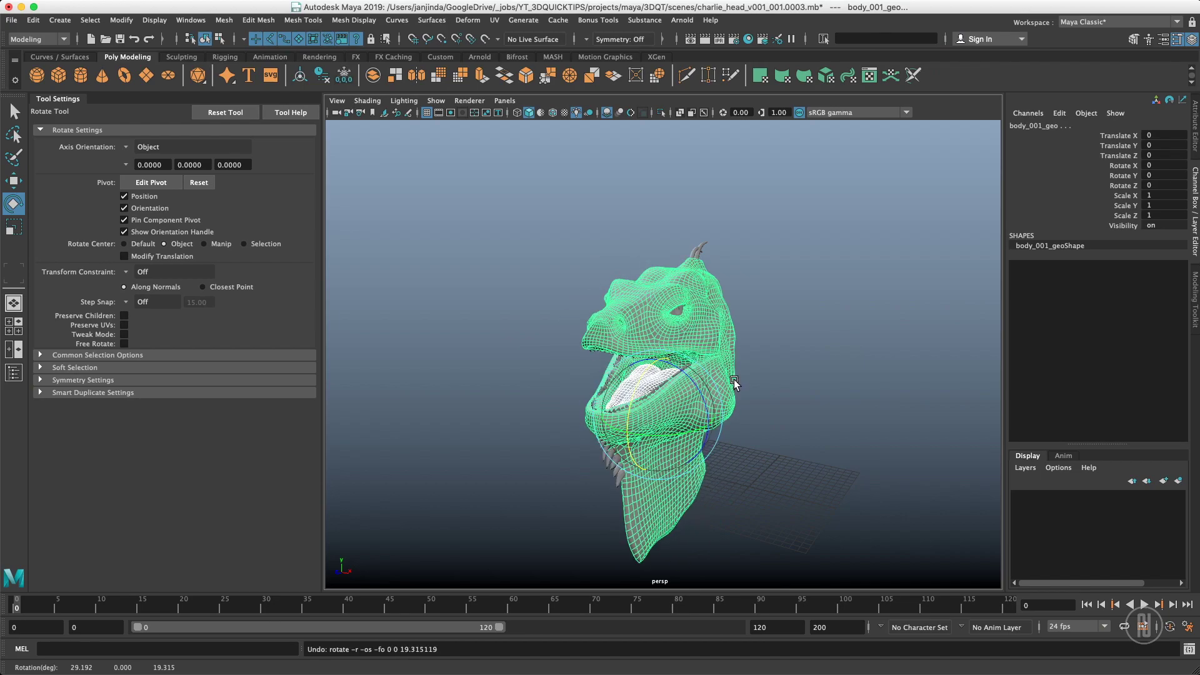
{"action": "key", "text": "z"}
{"action": "key", "text": "z"}
{"action": "key", "text": "z"}
{"action": "key", "text": "z"}
{"action": "key", "text": "z"}
{"action": "key", "text": "z"}
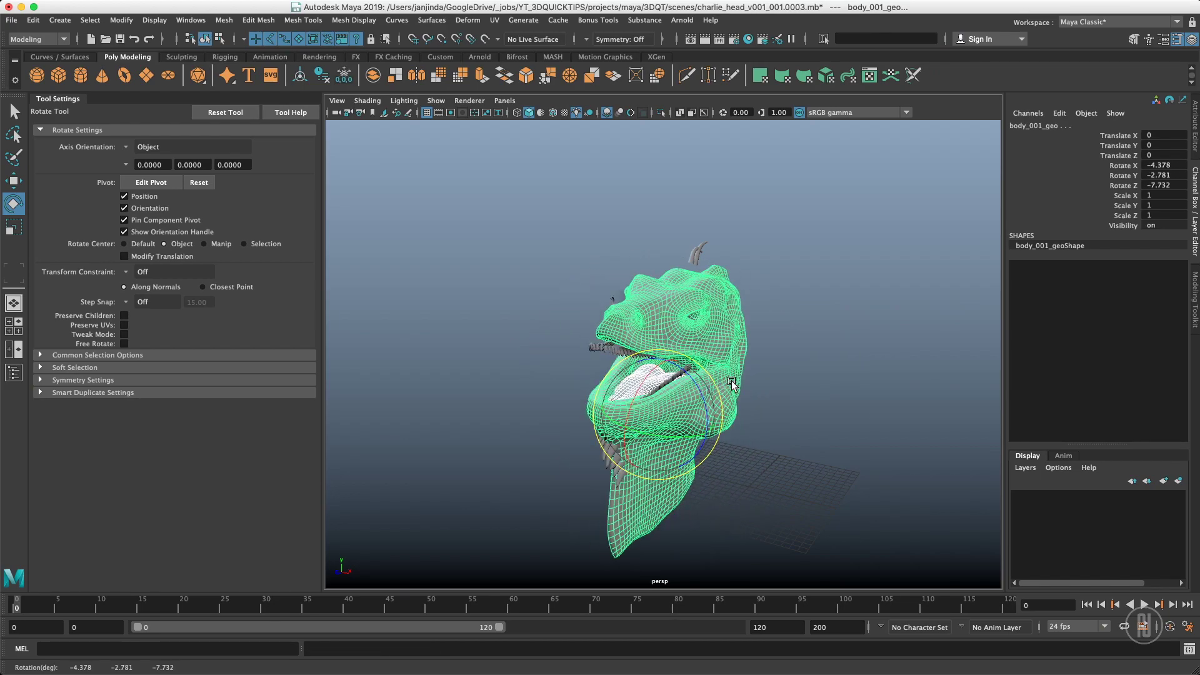
Step: Turn Free Rotate back on, try rotating the selected meshes freely in all directions, and undo the rotations
{"action": "left_click_drag", "start_coordinate": [759, 352], "coordinate": [749, 480]}
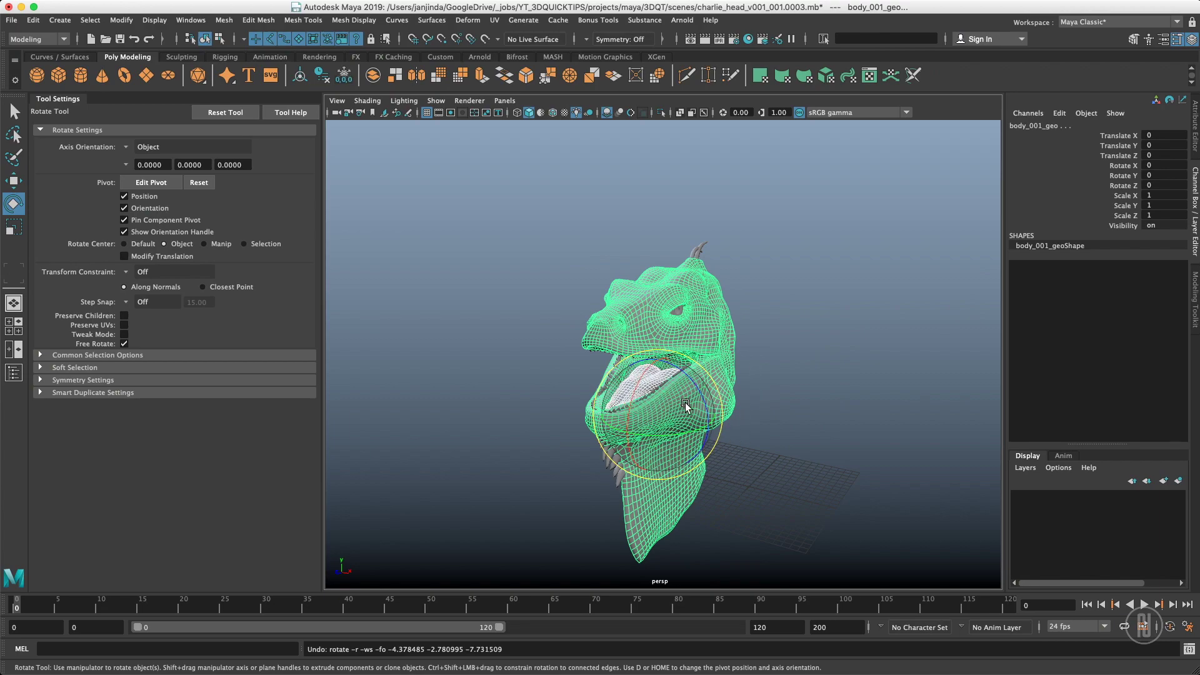
{"action": "left_click_drag", "start_coordinate": [678, 411], "coordinate": [745, 360]}
{"action": "key", "text": "z"}
{"action": "key", "text": "z"}
{"action": "key", "text": "z"}
{"action": "key", "text": "z"}
{"action": "key", "text": "z"}
{"action": "key", "text": "z"}
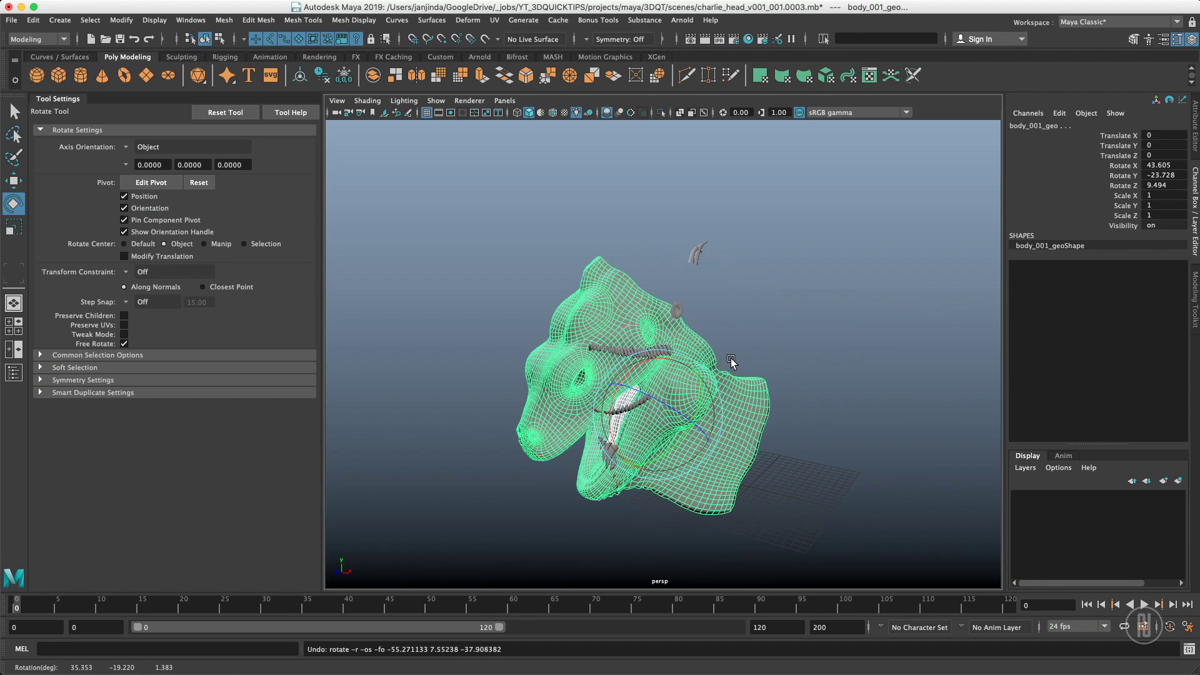
Step: Turn on Tweak Mode for the Rotate tool and rotate the selected meshes without the manipulator
{"action": "key", "text": "e"}
{"action": "left_click", "coordinate": [777, 370]}
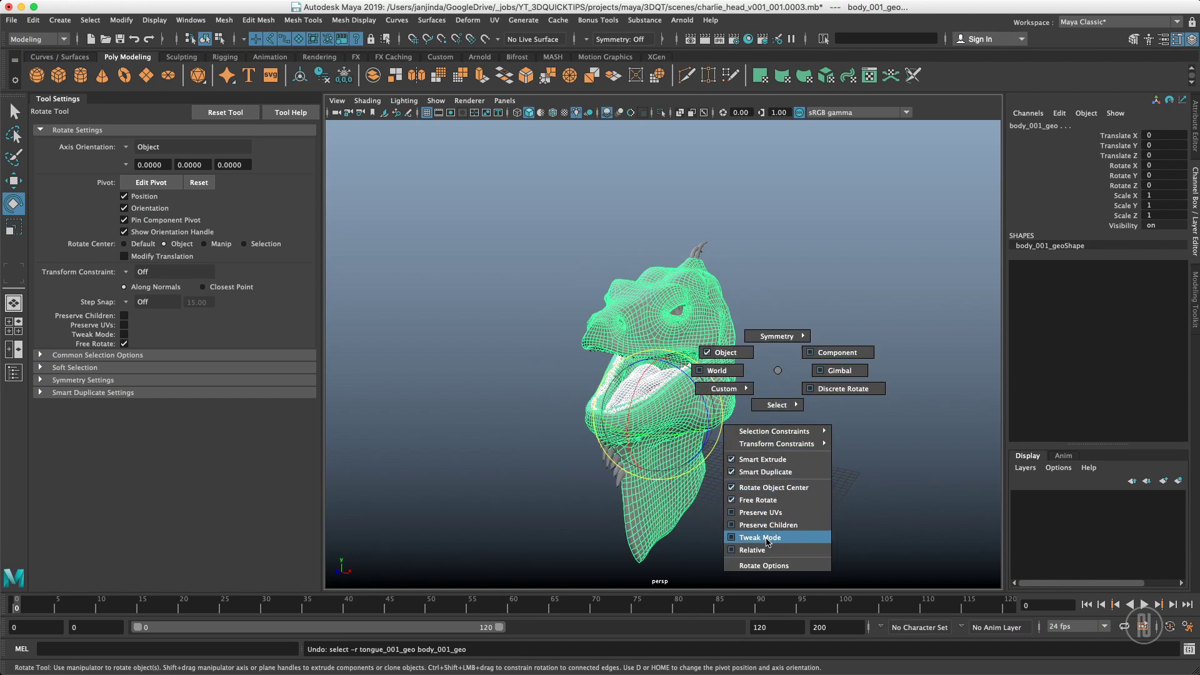
{"action": "left_click", "coordinate": [760, 538]}
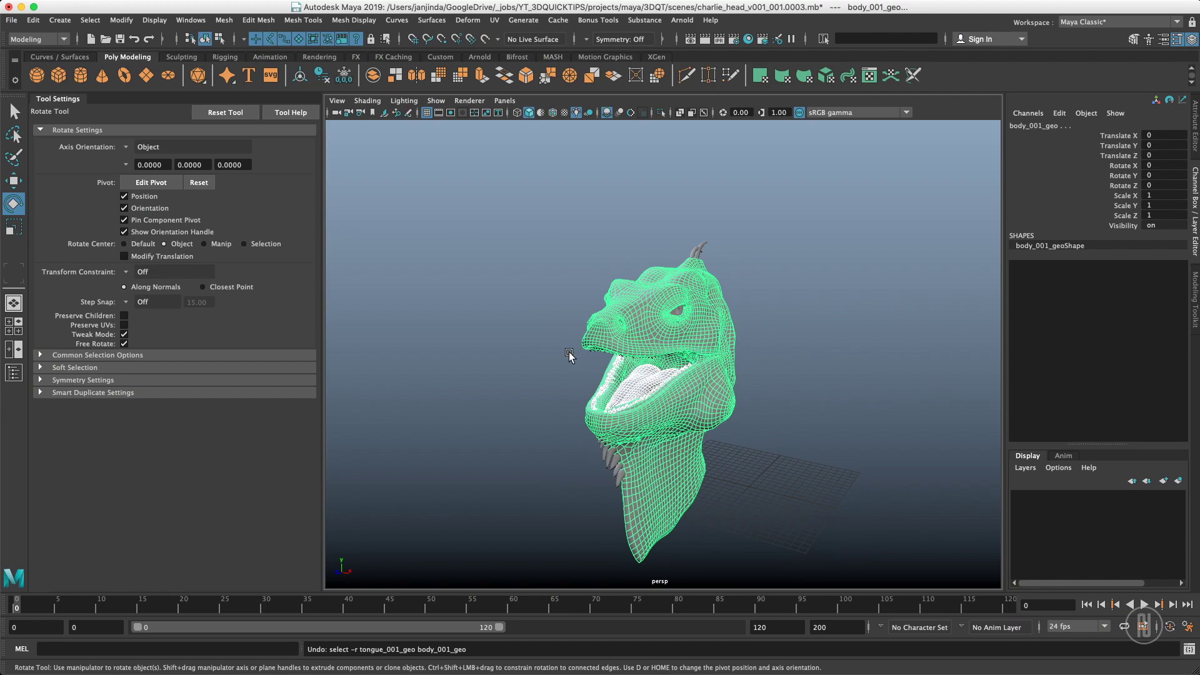
{"action": "left_click_drag", "start_coordinate": [675, 405], "coordinate": [679, 410]}
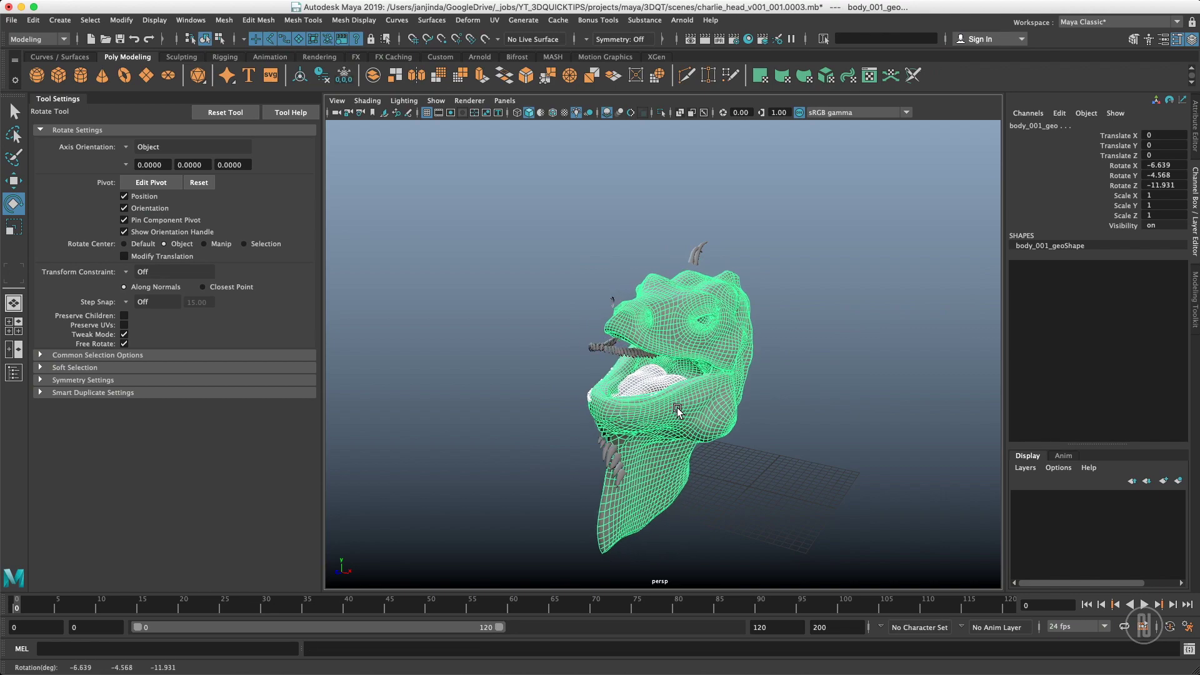
Step: Undo the tweak rotation of the selected meshes and turn off Tweak Mode for the Rotate tool
{"action": "left_click", "coordinate": [584, 435]}
{"action": "left_click", "coordinate": [631, 404]}
{"action": "key", "text": "z"}
{"action": "left_click_drag", "start_coordinate": [673, 395], "coordinate": [657, 566]}
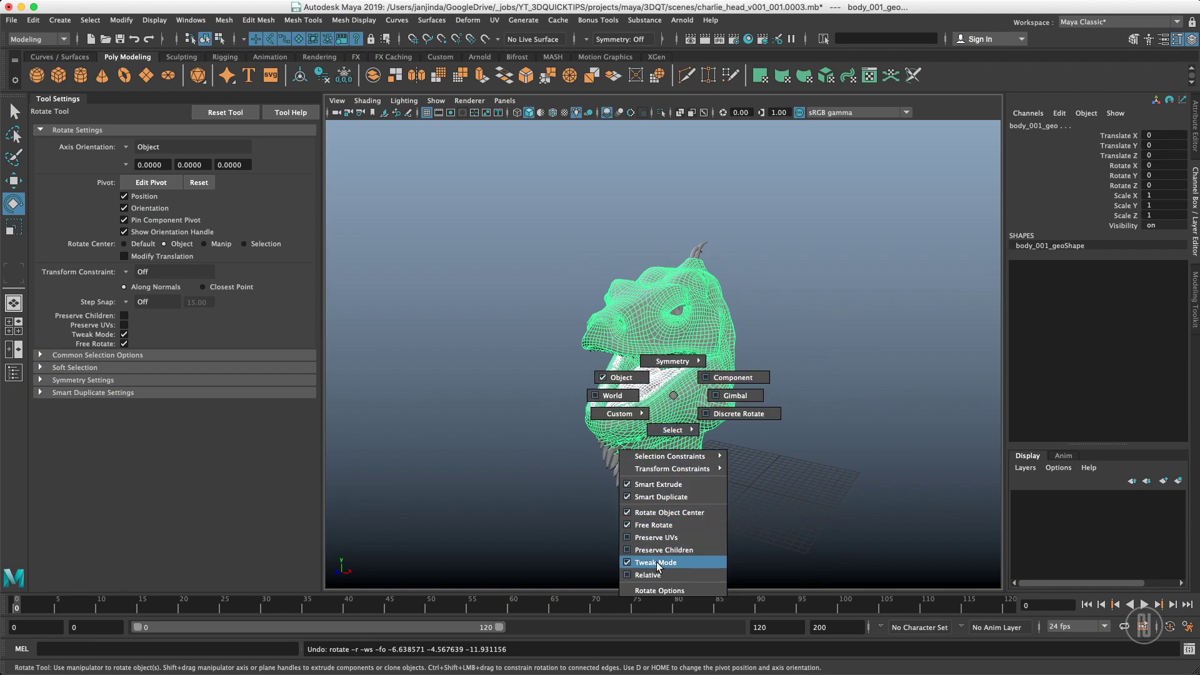
{"action": "left_click_drag", "start_coordinate": [657, 567], "coordinate": [657, 567]}
{"action": "left_click_drag", "start_coordinate": [718, 399], "coordinate": [744, 557]}
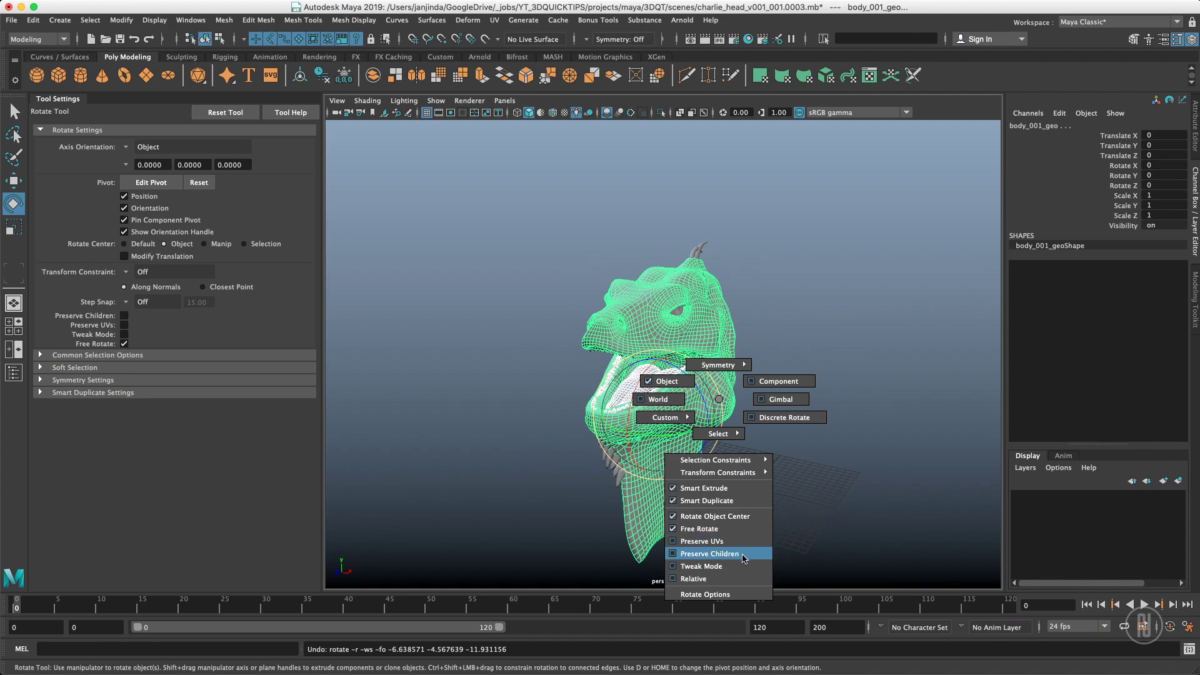
{"action": "left_click_drag", "start_coordinate": [740, 558], "coordinate": [728, 418]}
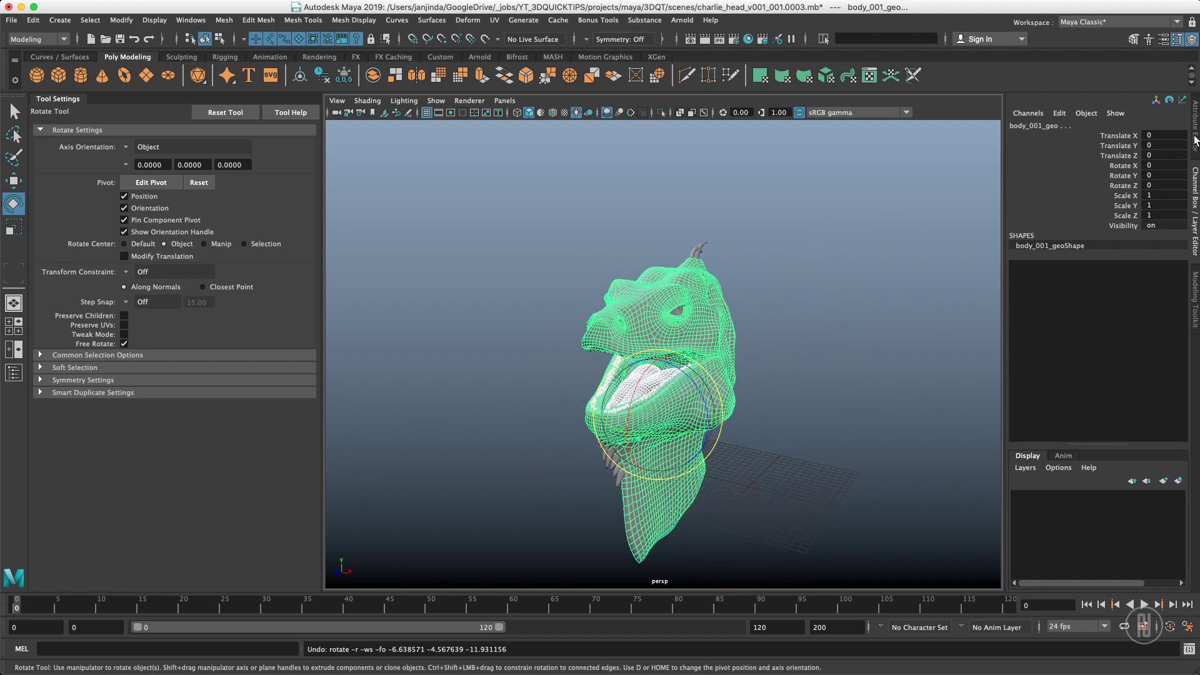
Step: Select the body mesh with the Scale tool and set its step snap to Absolute with a 0.25 increment
{"action": "left_click", "coordinate": [779, 297]}
{"action": "key", "text": "r"}
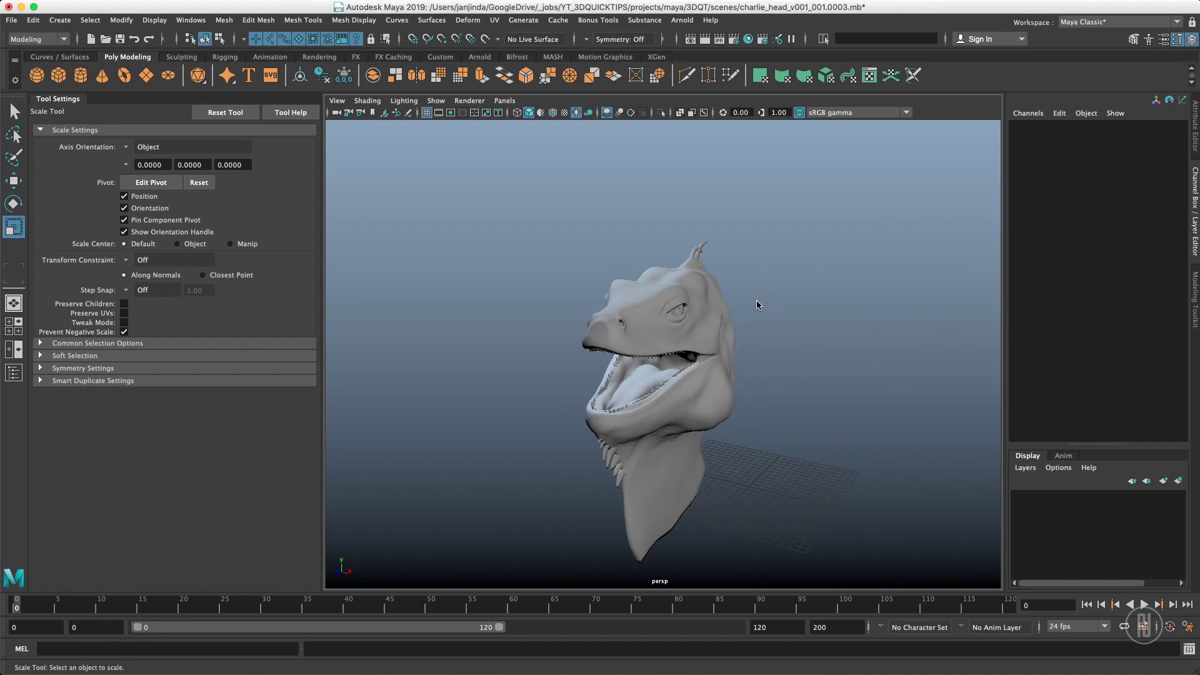
{"action": "left_click_drag", "start_coordinate": [756, 300], "coordinate": [756, 304]}
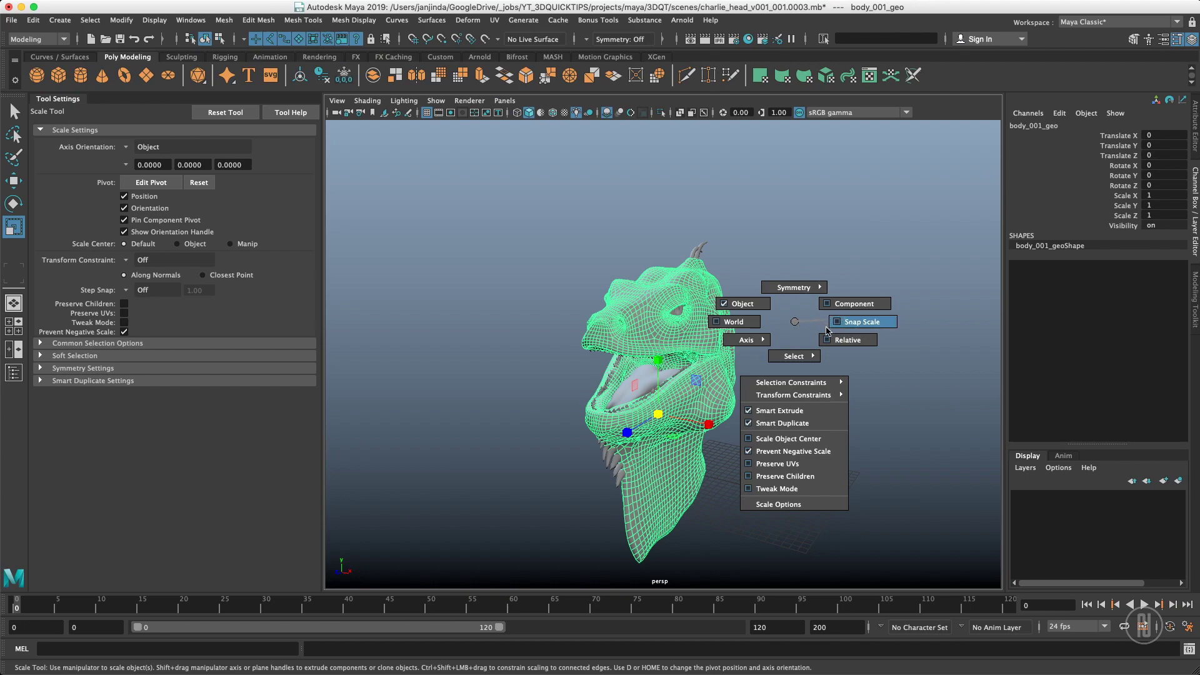
{"action": "left_click", "coordinate": [850, 322]}
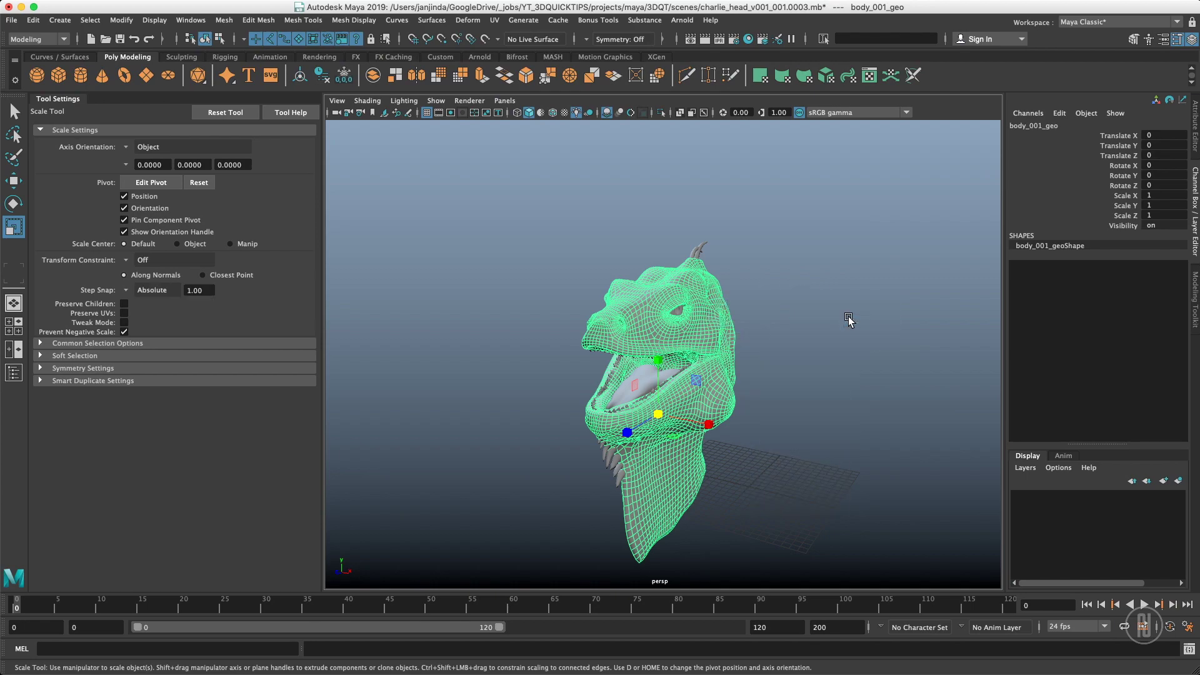
{"action": "left_click", "coordinate": [200, 291]}
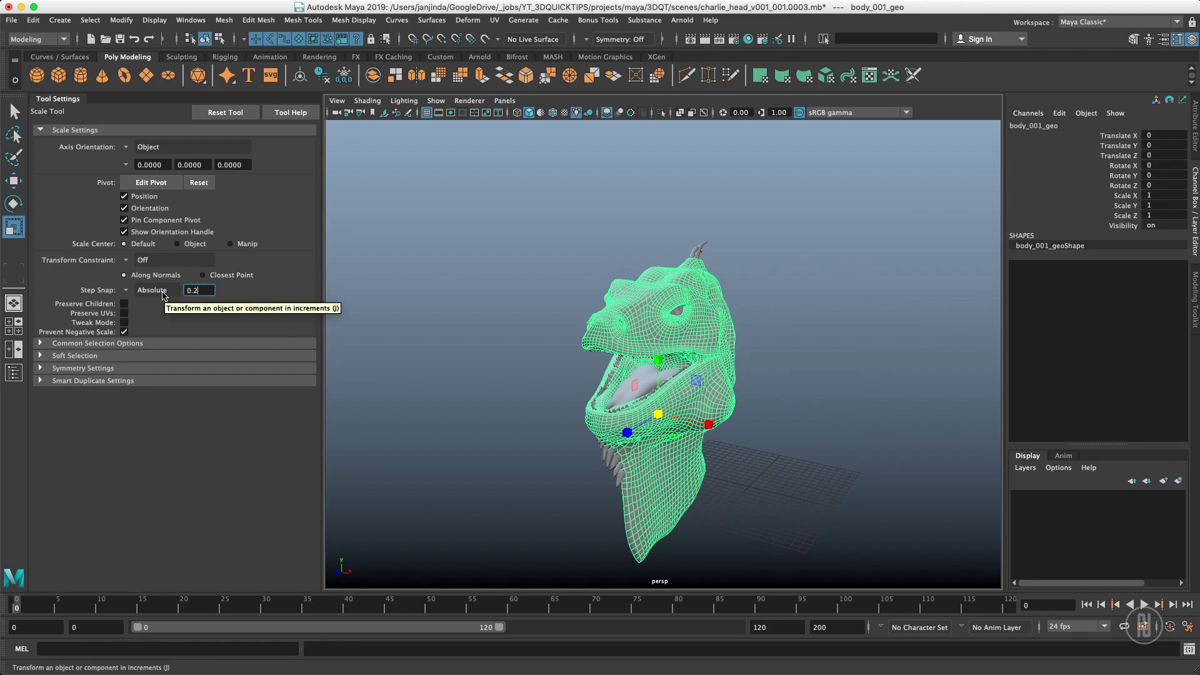
Step: Try scaling the body mesh along the X axis in snapped increments and undo the scaling
{"action": "mouse_move", "coordinate": [708, 425]}
{"action": "left_mouse_down"}
{"action": "mouse_move", "coordinate": [672, 420]}
{"action": "mouse_move", "coordinate": [725, 425]}
{"action": "left_mouse_up"}
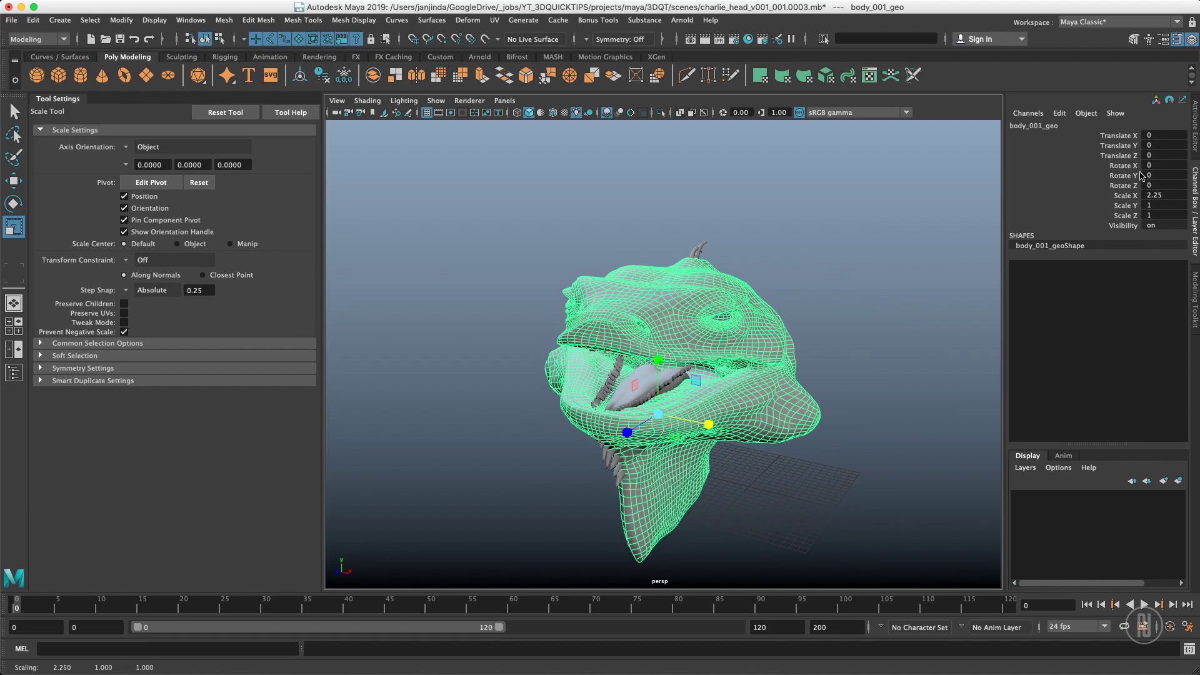
{"action": "key", "text": "ctrl+z"}
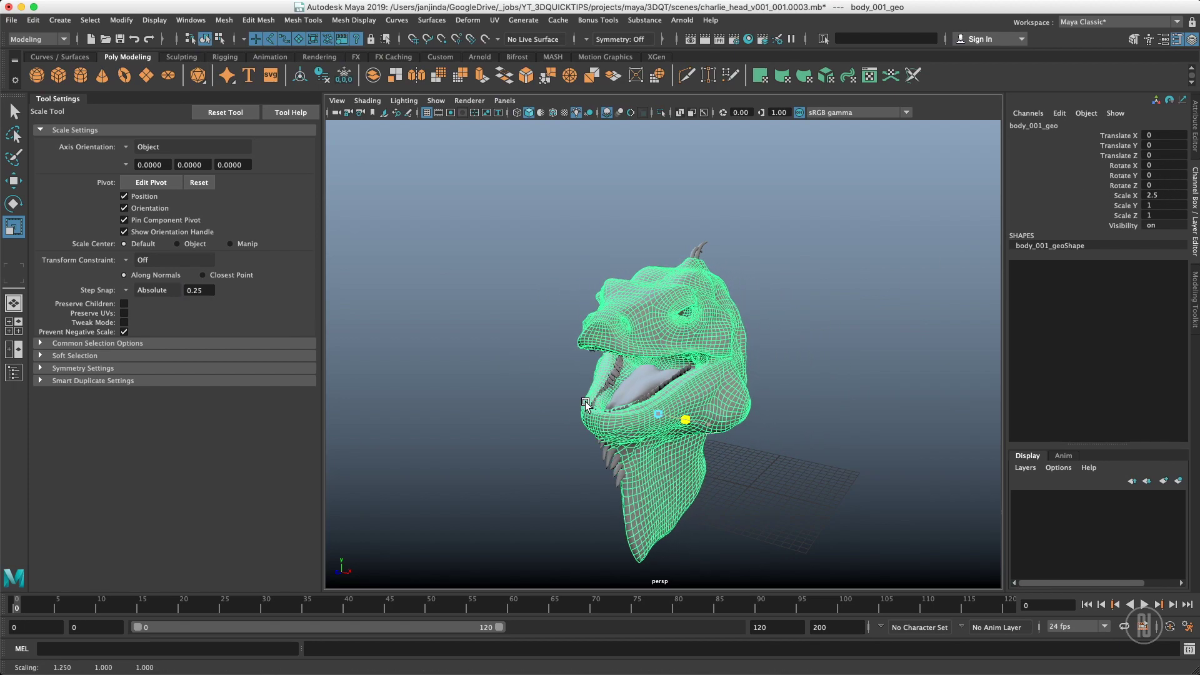
{"action": "key", "text": "j"}
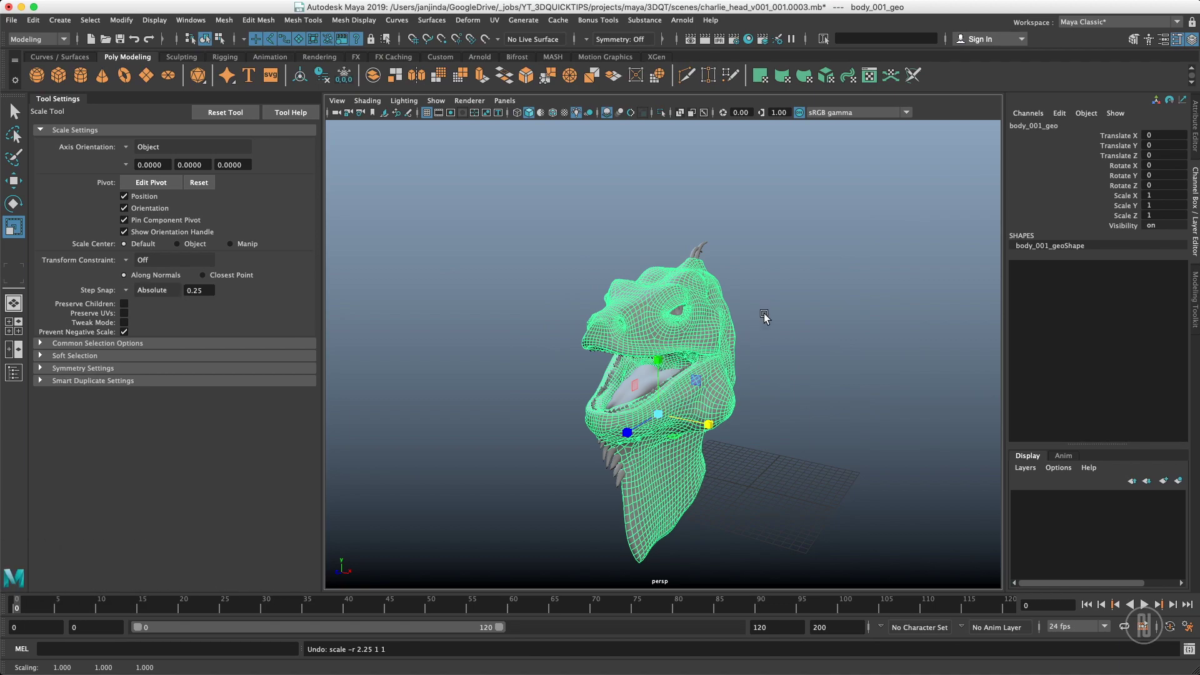
Step: Turn off Snap Scale and try scaling all the head meshes uniformly with Scale Center set to Object
{"action": "left_click_drag", "start_coordinate": [767, 338], "coordinate": [812, 355]}
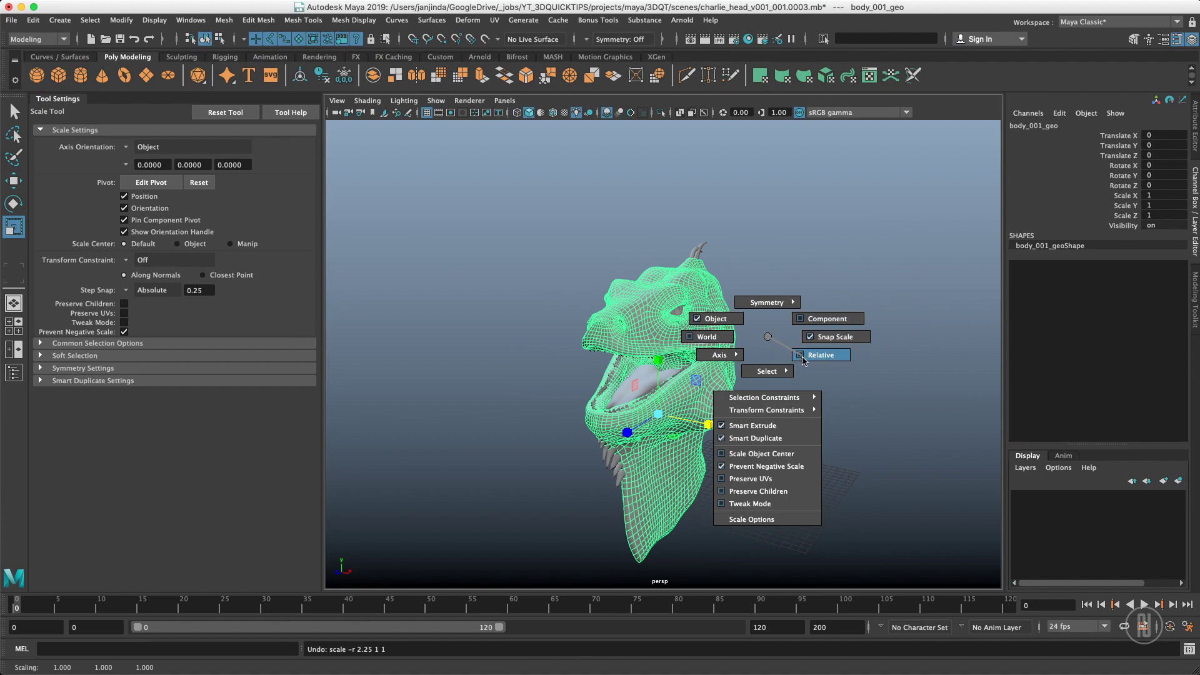
{"action": "left_click_drag", "start_coordinate": [809, 357], "coordinate": [826, 341]}
{"action": "left_click_drag", "start_coordinate": [706, 343], "coordinate": [704, 464]}
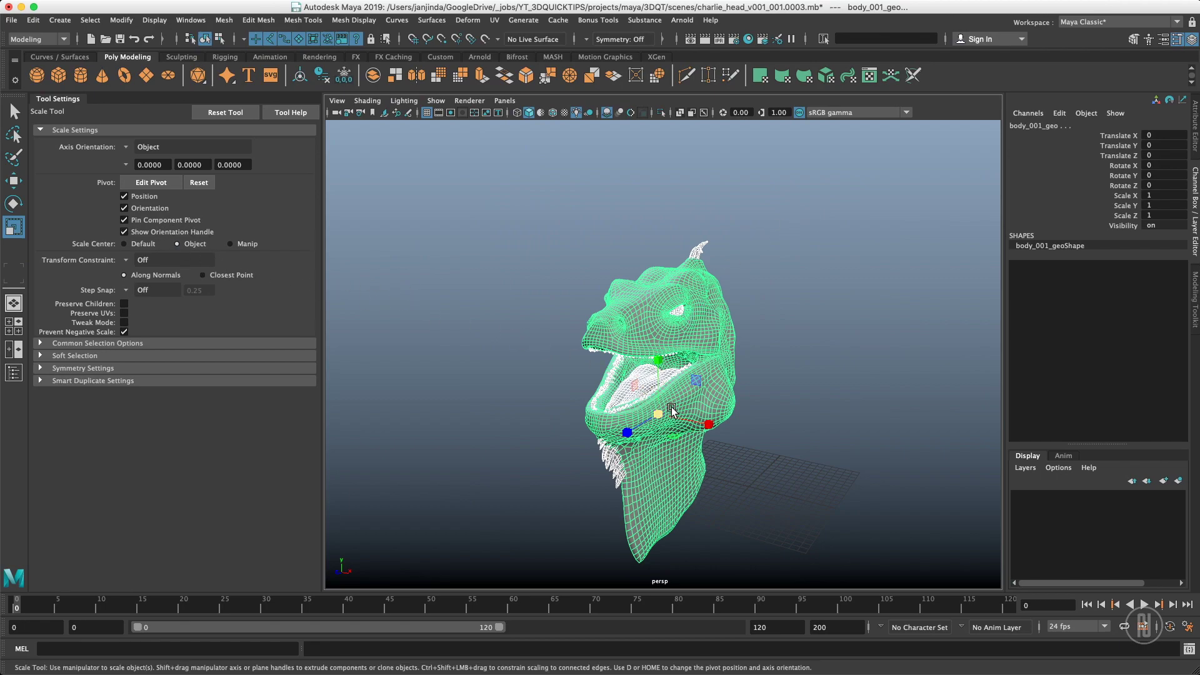
{"action": "mouse_move", "coordinate": [660, 417]}
{"action": "left_mouse_down"}
{"action": "mouse_move", "coordinate": [562, 415]}
{"action": "mouse_move", "coordinate": [653, 413]}
{"action": "left_mouse_up"}
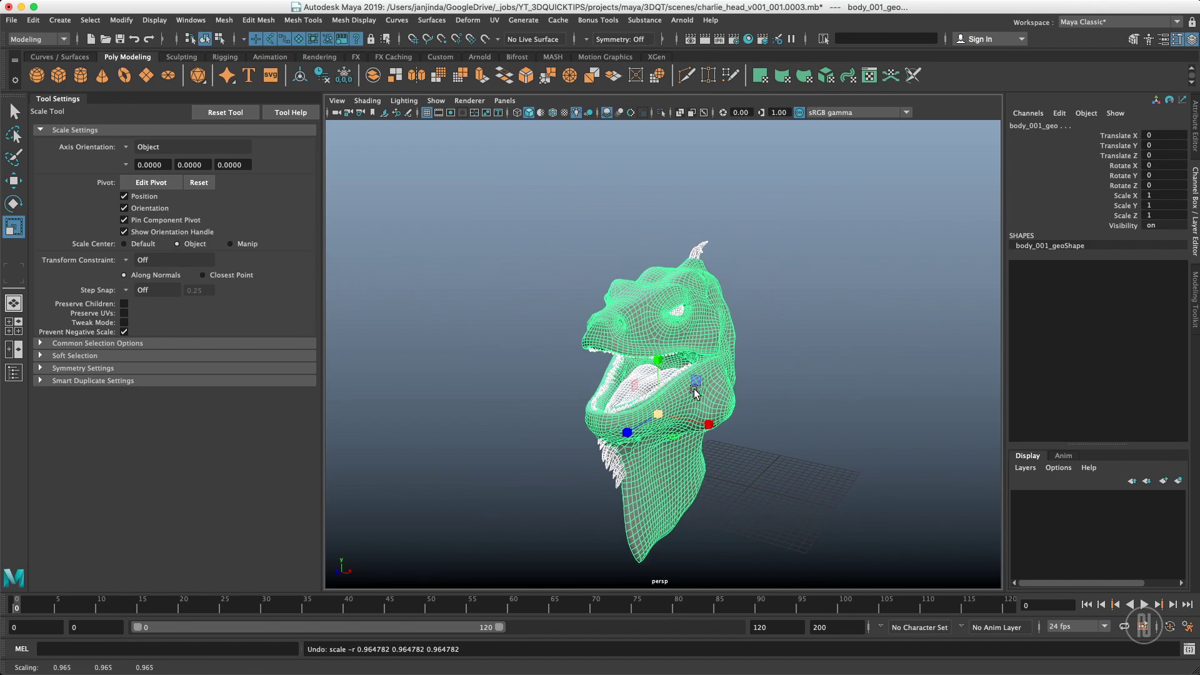
Step: Try scaling the body vertices at the jaw corner around the object center, and set Scale Center back to Default
{"action": "left_click", "coordinate": [732, 400]}
{"action": "left_click_drag", "start_coordinate": [776, 359], "coordinate": [697, 437]}
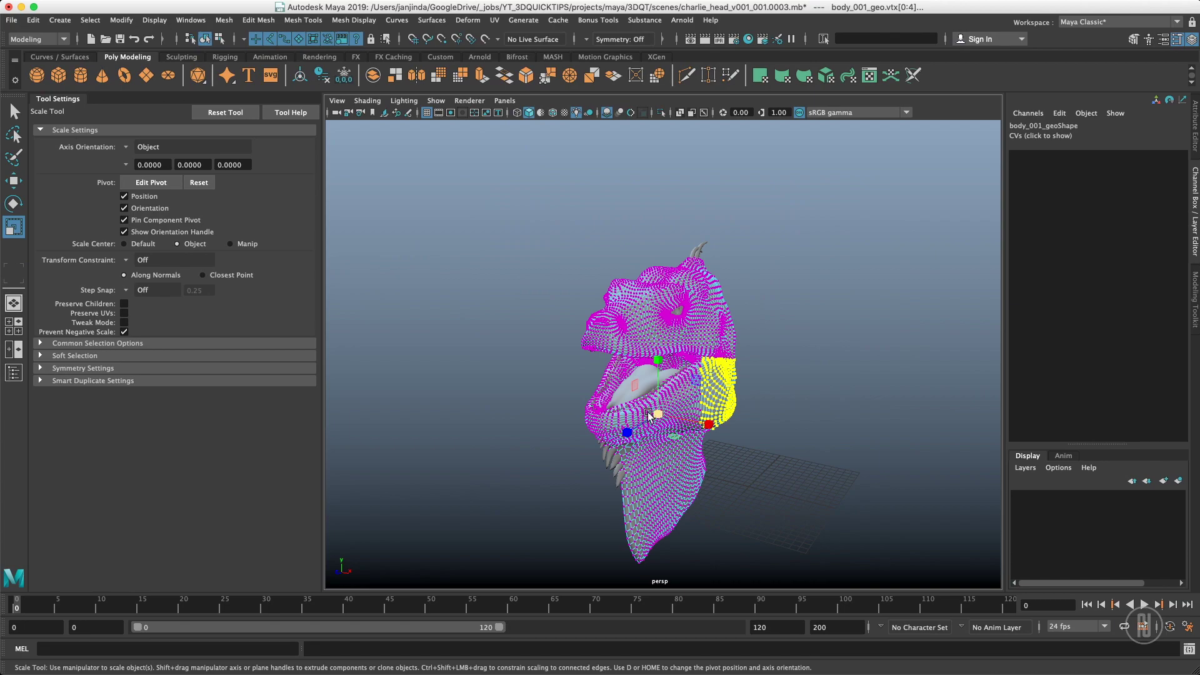
{"action": "left_click_drag", "start_coordinate": [656, 414], "coordinate": [699, 510]}
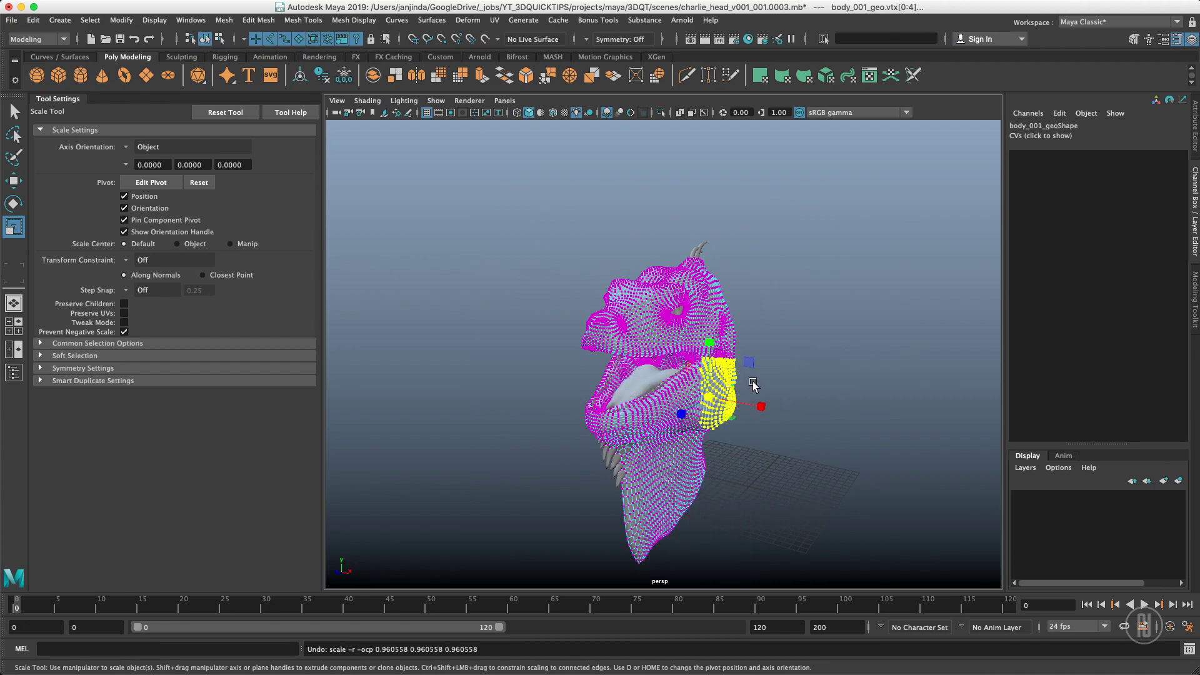
Step: Select all the head meshes in object mode, try scaling them with Scale Center set to Manip, and undo the scaling
{"action": "key", "text": "F8"}
{"action": "key", "text": "q"}
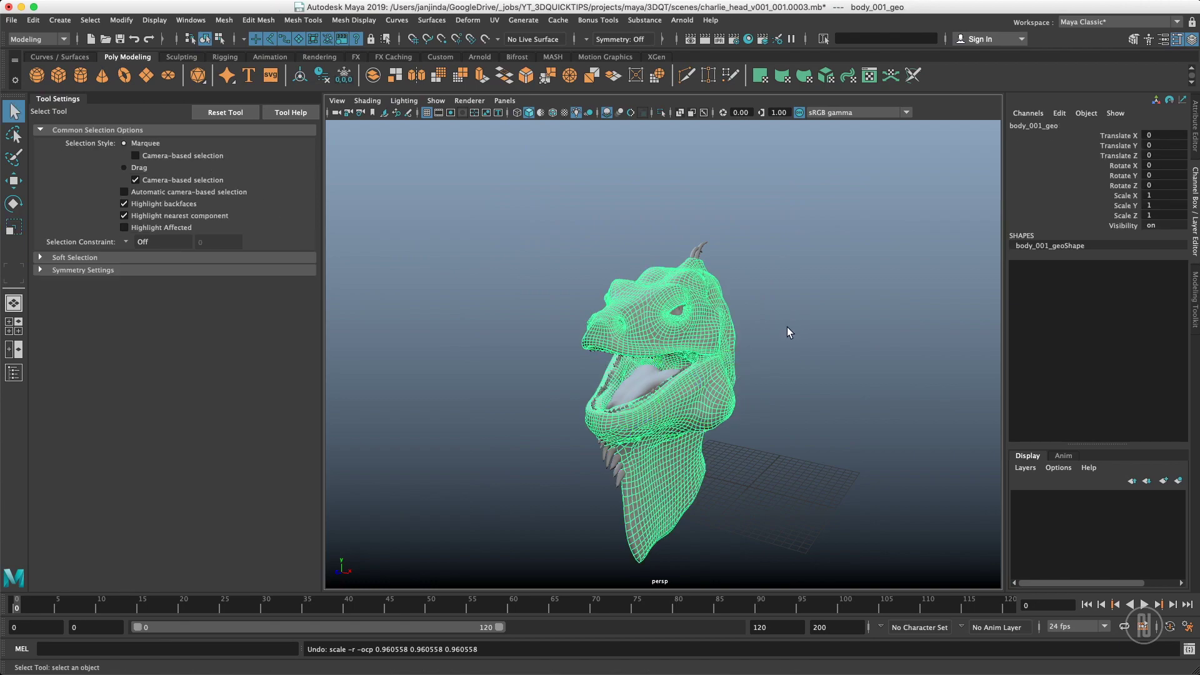
{"action": "left_click_drag", "start_coordinate": [805, 188], "coordinate": [527, 543]}
{"action": "key", "text": "r"}
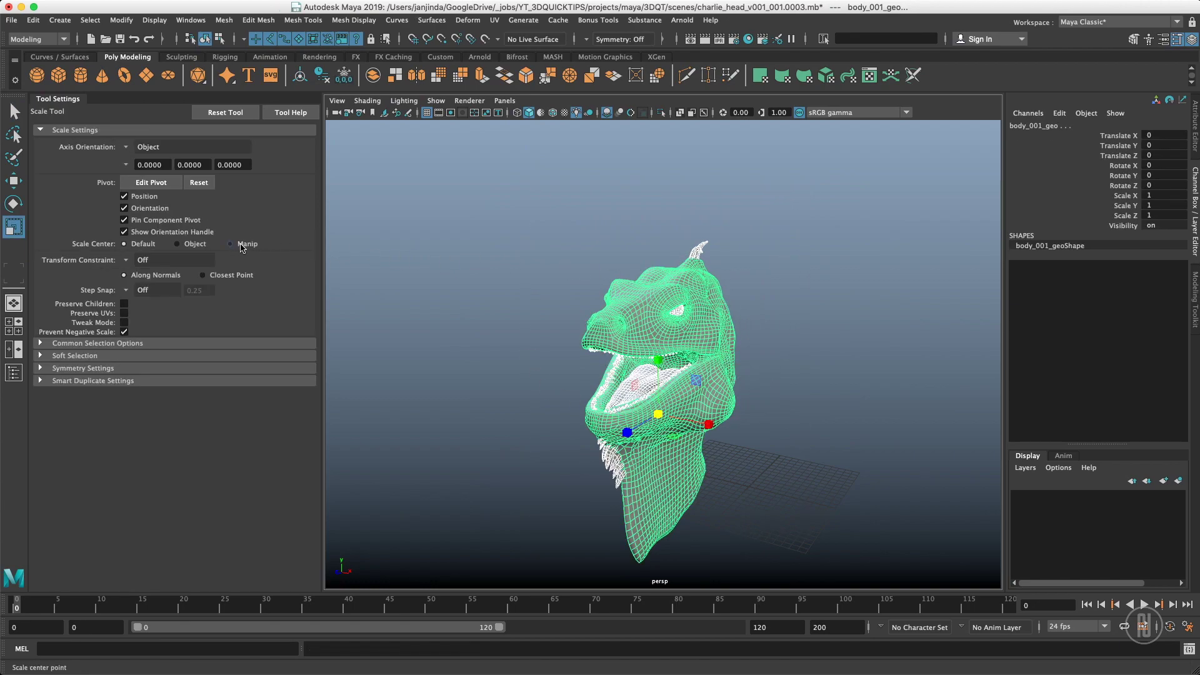
{"action": "left_click_drag", "start_coordinate": [659, 415], "coordinate": [700, 341]}
{"action": "key", "text": "ctrl+z"}
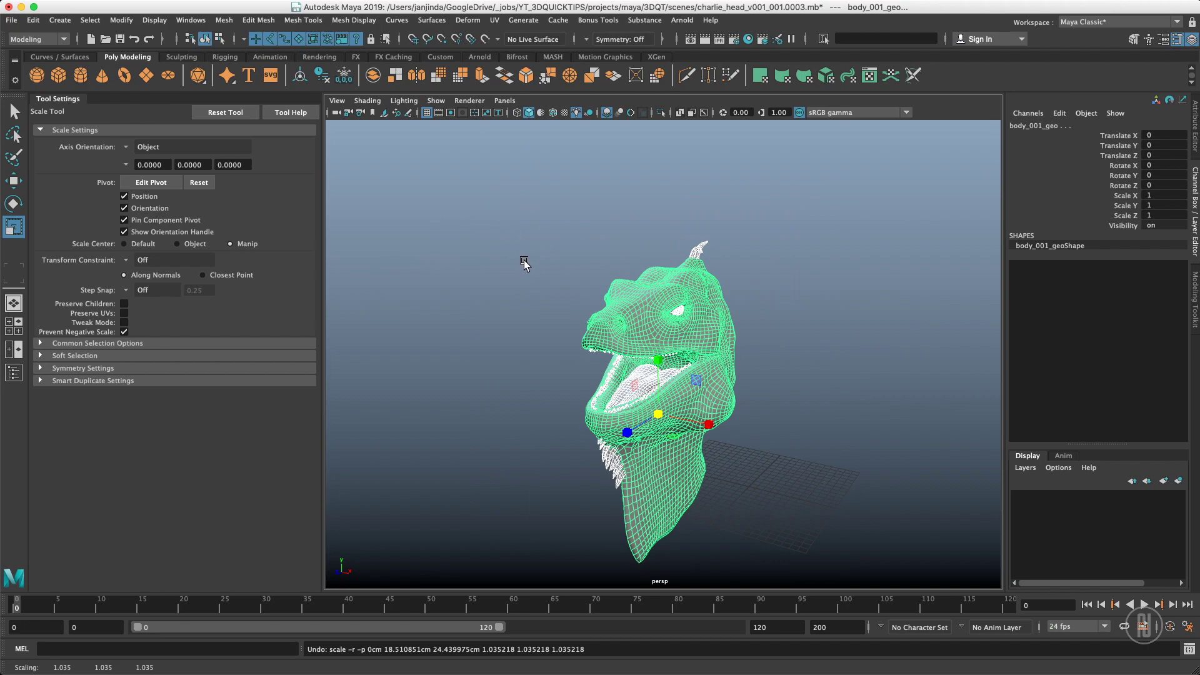
Step: Set Scale Center to Default, try scaling only the body mesh along X into negative values, and undo the scaling
{"action": "mouse_move", "coordinate": [575, 352]}
{"action": "left_mouse_down"}
{"action": "mouse_move", "coordinate": [586, 471]}
{"action": "mouse_move", "coordinate": [550, 464]}
{"action": "mouse_move", "coordinate": [562, 455]}
{"action": "mouse_move", "coordinate": [570, 489]}
{"action": "mouse_move", "coordinate": [562, 348]}
{"action": "mouse_move", "coordinate": [576, 353]}
{"action": "left_mouse_up"}
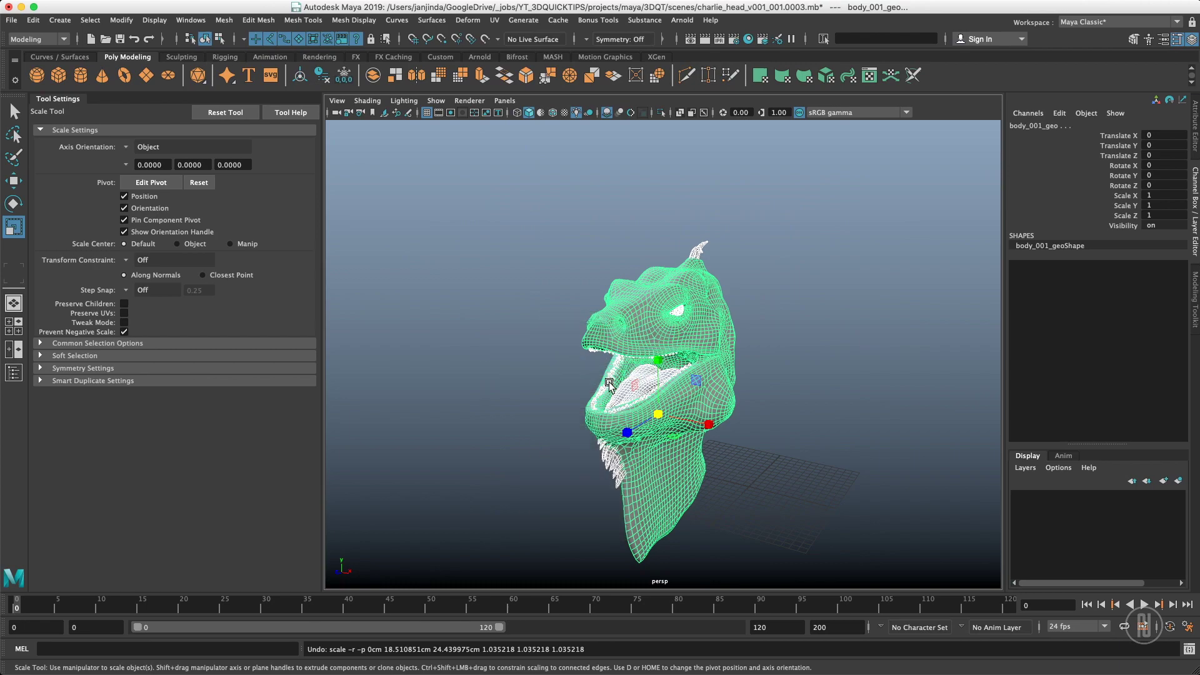
{"action": "left_click_drag", "start_coordinate": [676, 384], "coordinate": [708, 407], "text": "alt"}
{"action": "left_click", "coordinate": [762, 439]}
{"action": "left_click", "coordinate": [740, 425]}
{"action": "right_click_drag", "start_coordinate": [774, 442], "coordinate": [707, 422], "text": "alt"}
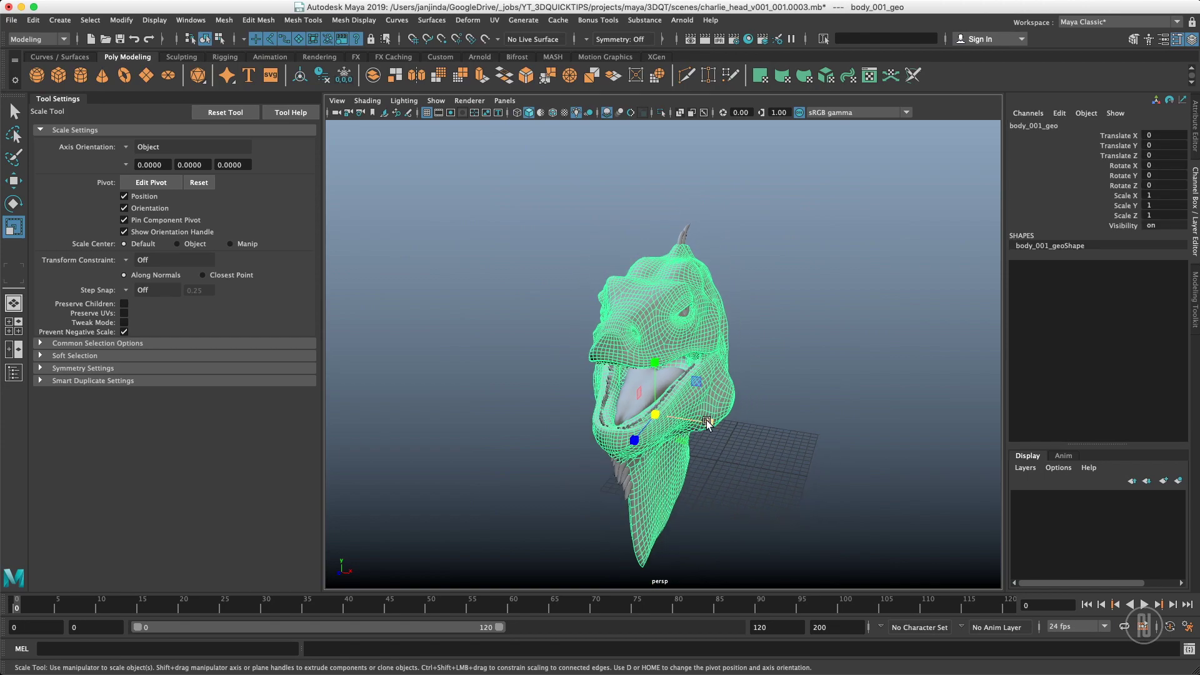
{"action": "left_click_drag", "start_coordinate": [711, 422], "coordinate": [605, 407]}
{"action": "key", "text": "ctrl+z"}
Step: Select all the body vertices, try flattening them along X with Prevent Negative Scale on, and undo the scaling
{"action": "key", "text": "F9"}
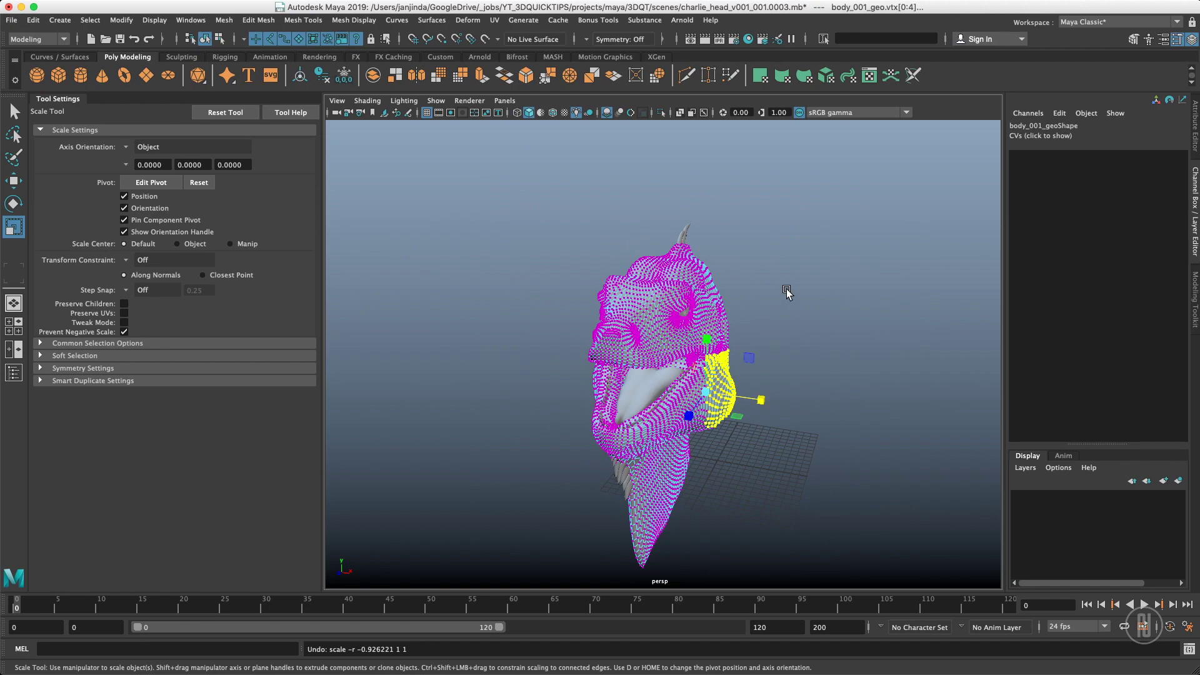
{"action": "left_click_drag", "start_coordinate": [840, 225], "coordinate": [484, 574]}
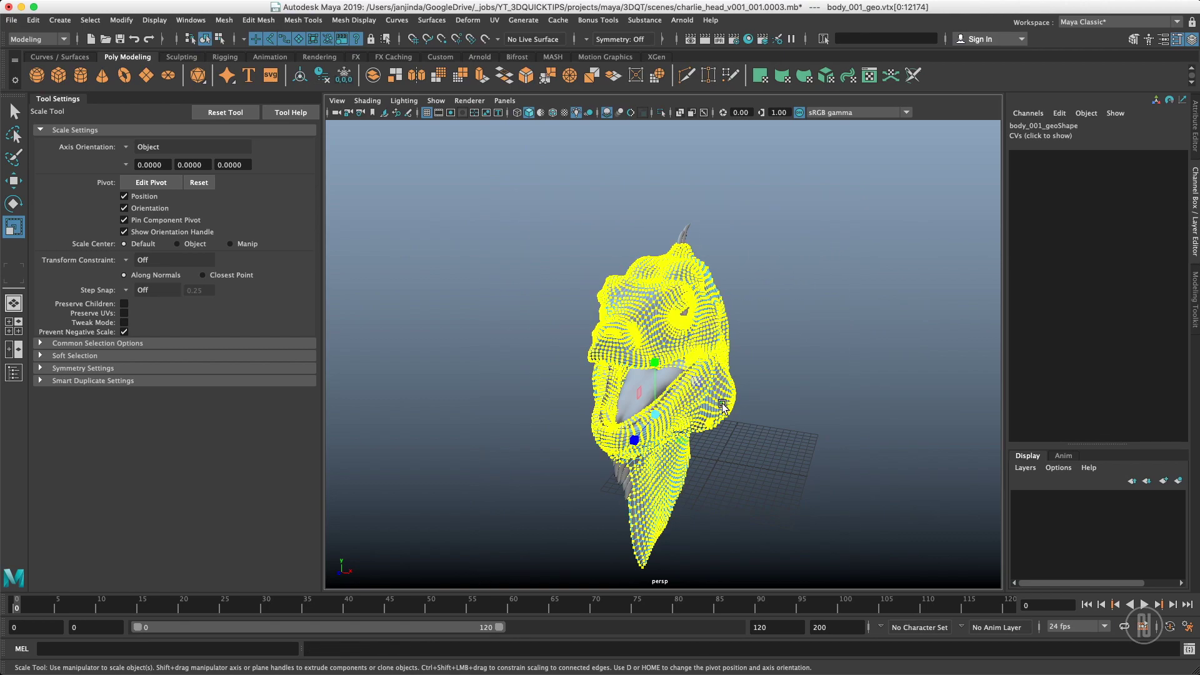
{"action": "left_click_drag", "start_coordinate": [710, 425], "coordinate": [226, 375]}
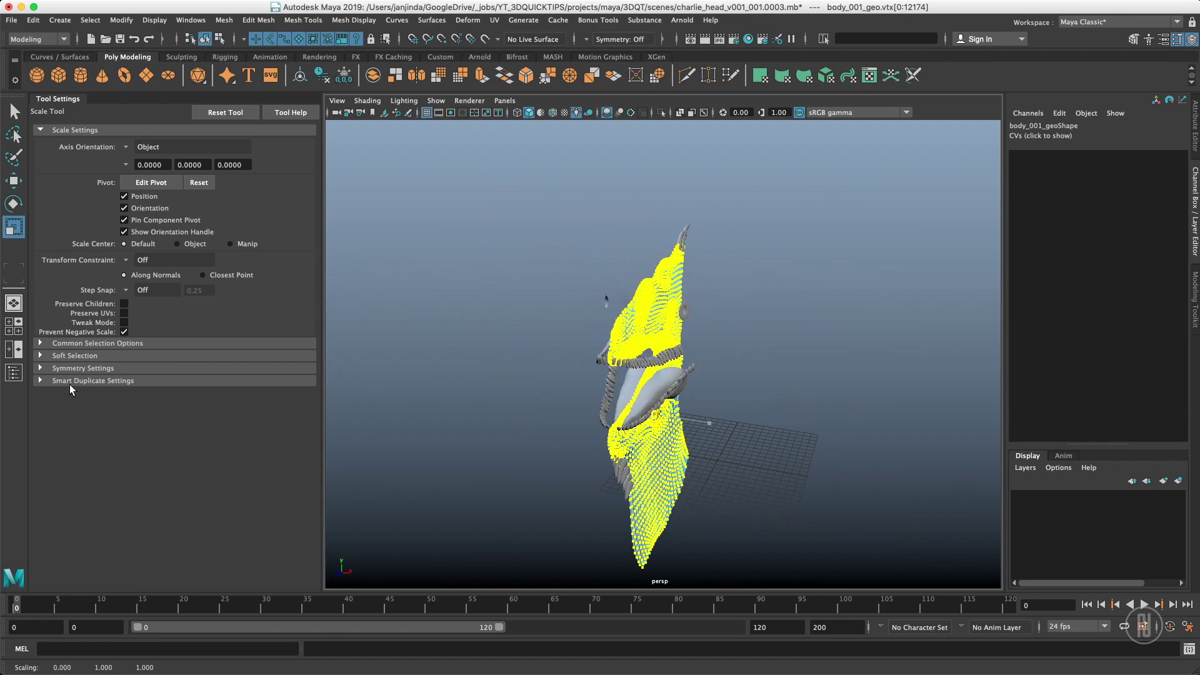
{"action": "left_click_drag", "start_coordinate": [613, 358], "coordinate": [675, 325], "text": "alt"}
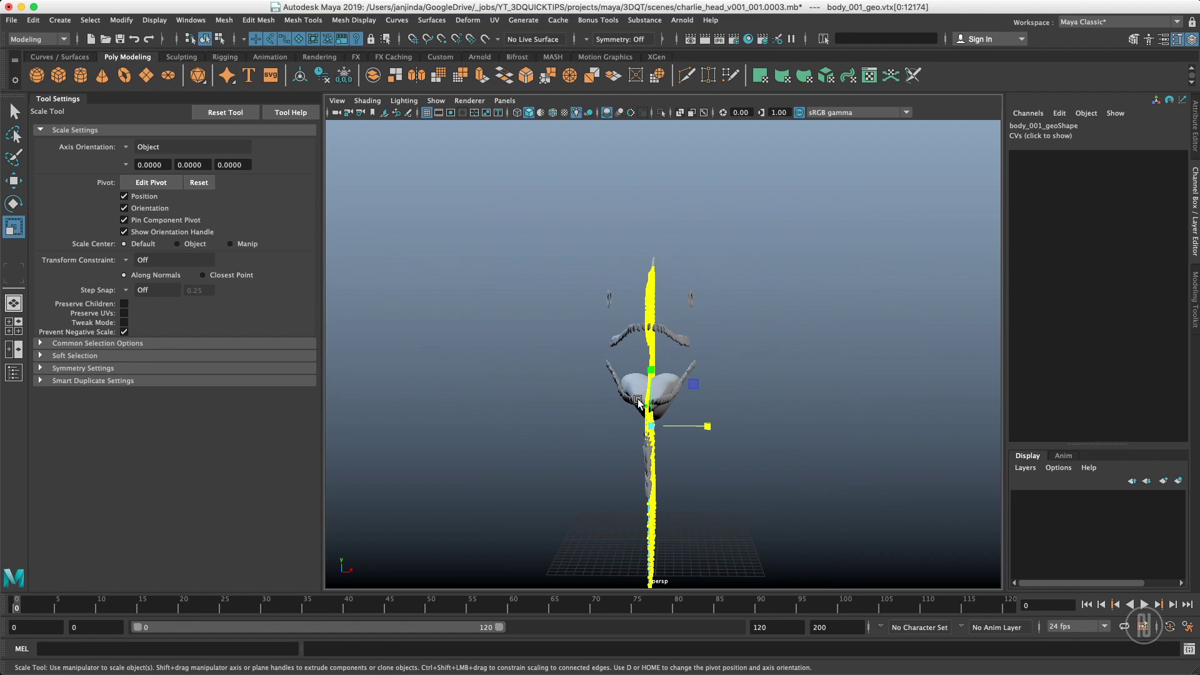
{"action": "key", "text": "super+z"}
Step: Select the center edge loop running down the head, try flattening it along X with the Scale tool, and undo the scaling
{"action": "left_click_drag", "start_coordinate": [693, 271], "coordinate": [691, 308], "text": "alt"}
{"action": "right_click_drag", "start_coordinate": [691, 308], "coordinate": [768, 292], "text": "alt"}
{"action": "left_click_drag", "start_coordinate": [769, 292], "coordinate": [655, 375], "text": "alt"}
{"action": "key", "text": "F8"}
{"action": "double_click", "coordinate": [644, 321]}
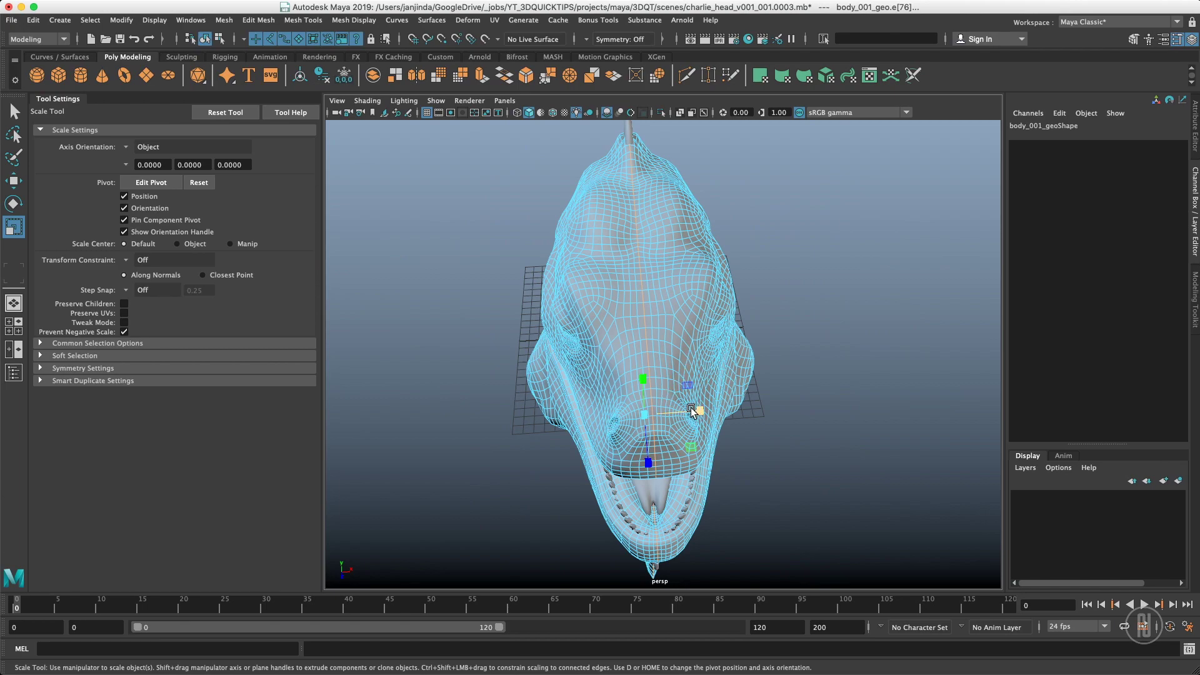
{"action": "left_click_drag", "start_coordinate": [680, 318], "coordinate": [632, 320], "text": "alt"}
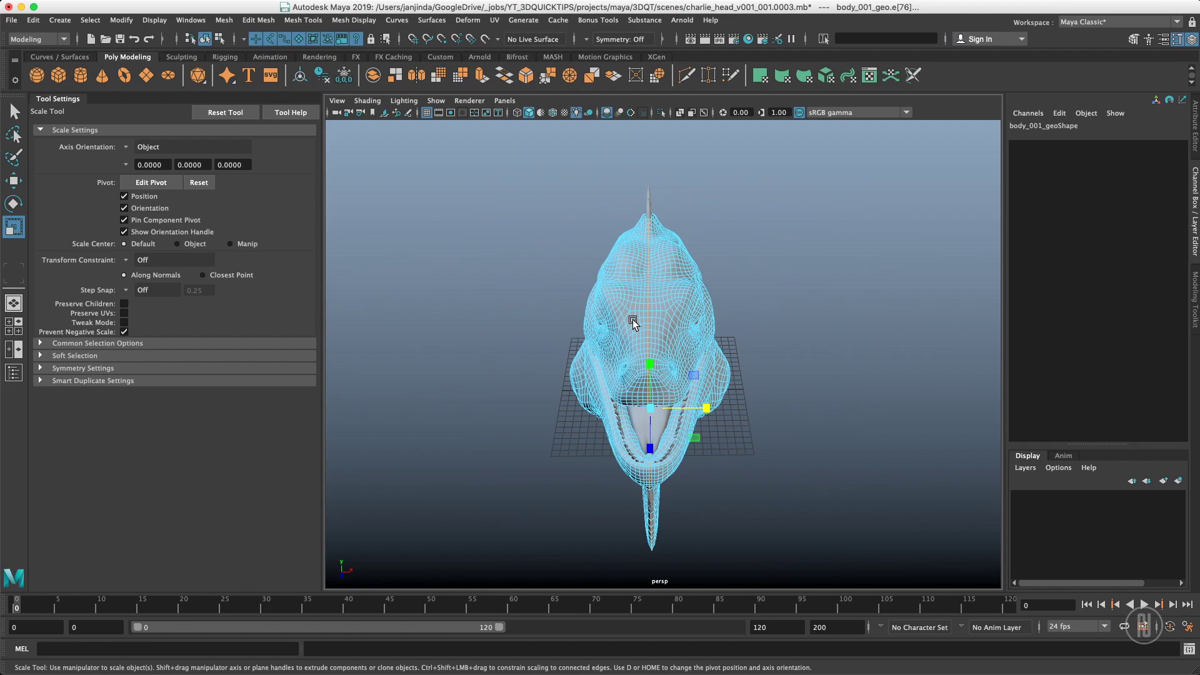
{"action": "left_click", "coordinate": [666, 329]}
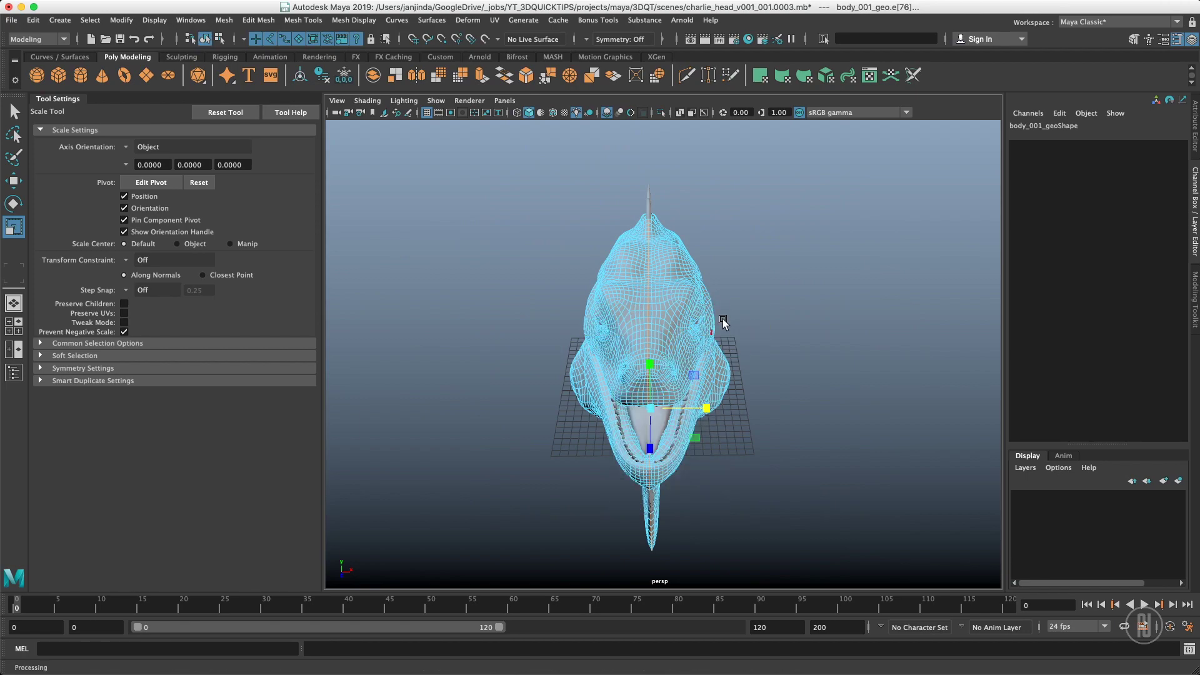
{"action": "scroll", "coordinate": [650, 307], "scroll_direction": "up", "scroll_amount": 5}
{"action": "double_click", "coordinate": [638, 311]}
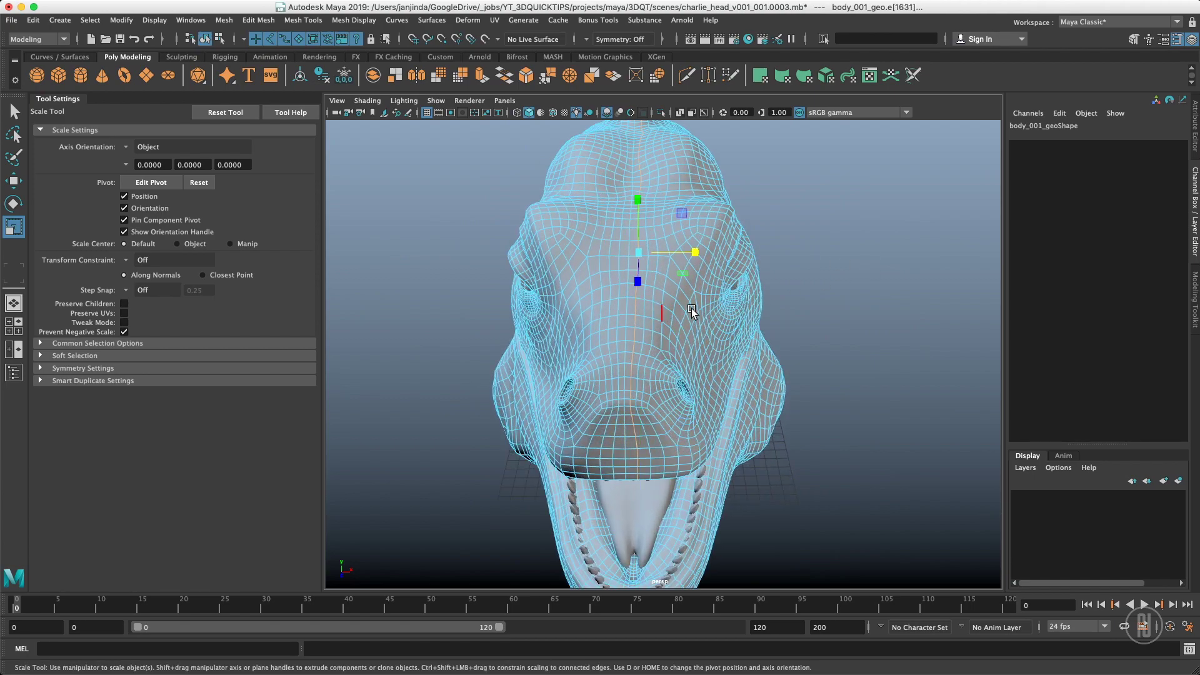
{"action": "left_click_drag", "start_coordinate": [691, 249], "coordinate": [333, 292]}
{"action": "key", "text": "ctrl+z"}
Step: Return to object mode with the Select tool and clear the selection
{"action": "mouse_move", "coordinate": [653, 322]}
{"action": "left_mouse_down"}
{"action": "mouse_move", "coordinate": [636, 455]}
{"action": "mouse_move", "coordinate": [649, 491]}
{"action": "mouse_move", "coordinate": [653, 322]}
{"action": "left_mouse_up"}
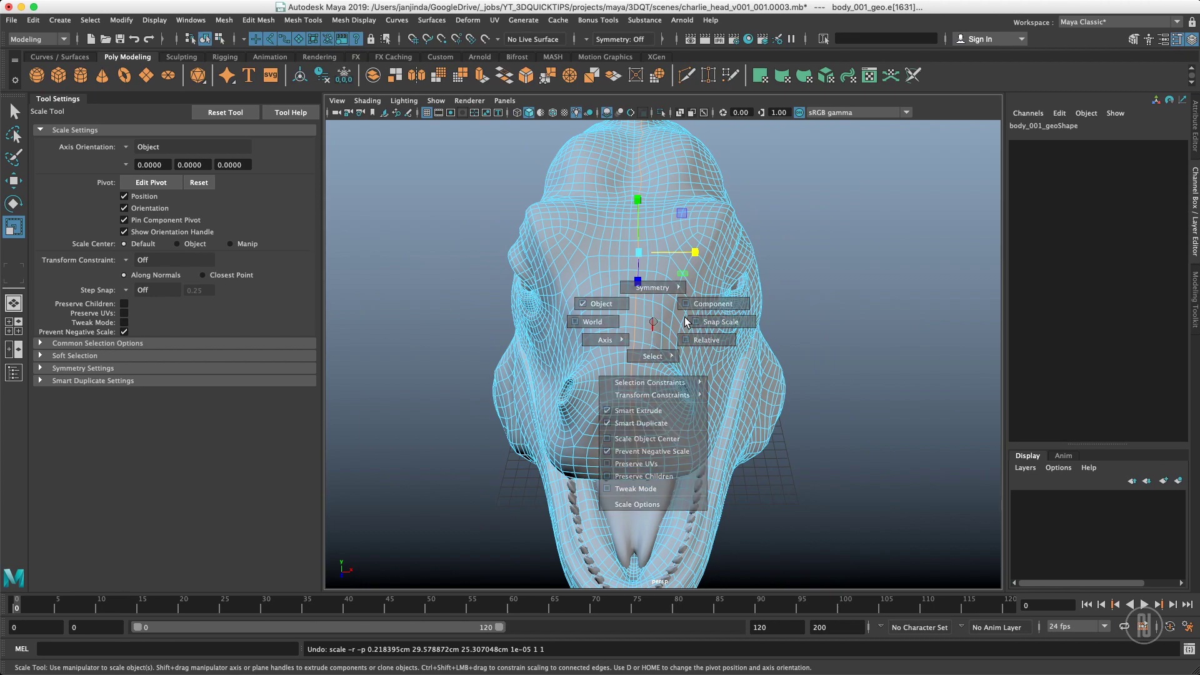
{"action": "key", "text": "q"}
{"action": "right_click_drag", "start_coordinate": [652, 353], "coordinate": [808, 271]}
{"action": "left_click", "coordinate": [807, 273]}
{"action": "left_click_drag", "start_coordinate": [807, 273], "coordinate": [524, 238], "text": "alt"}
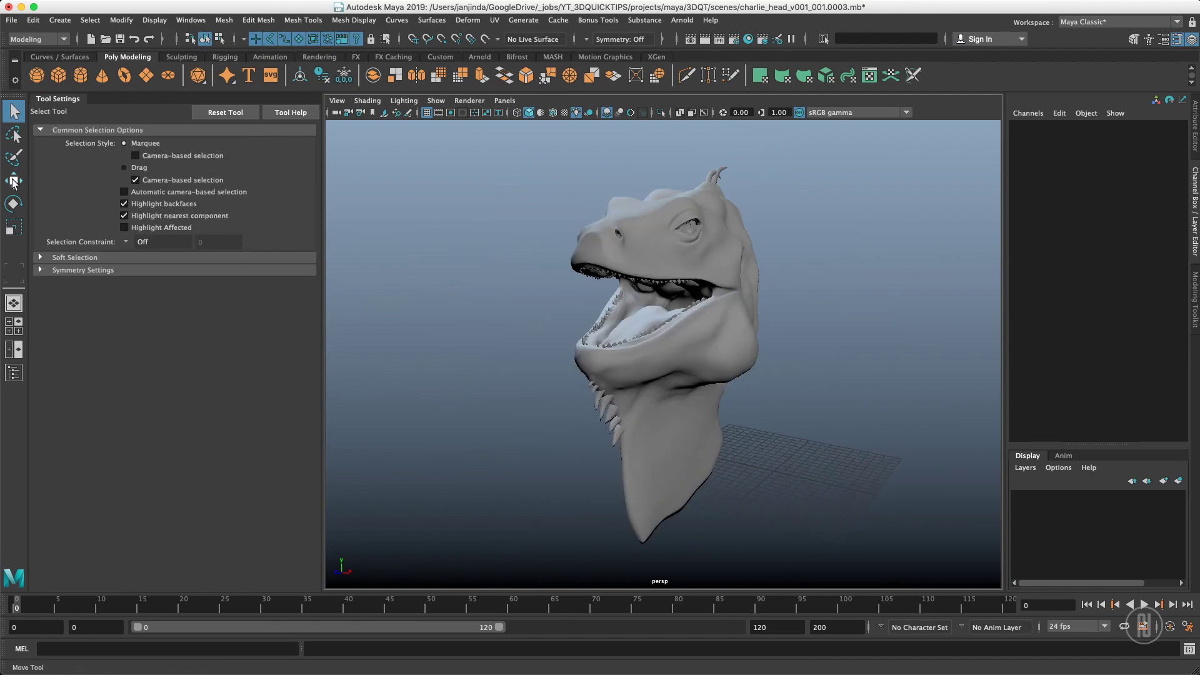
Step: Review the settings of the Rotate tool and the Scale tool in turn
{"action": "left_click", "coordinate": [13, 203]}
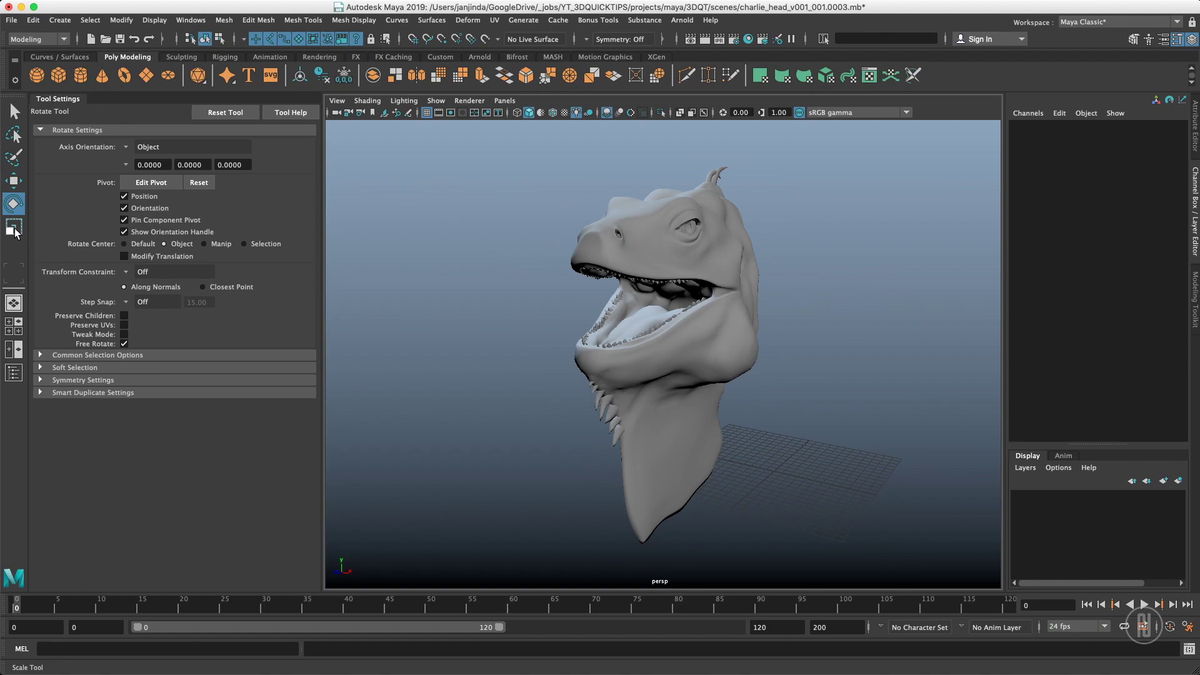
{"action": "left_click", "coordinate": [15, 230]}
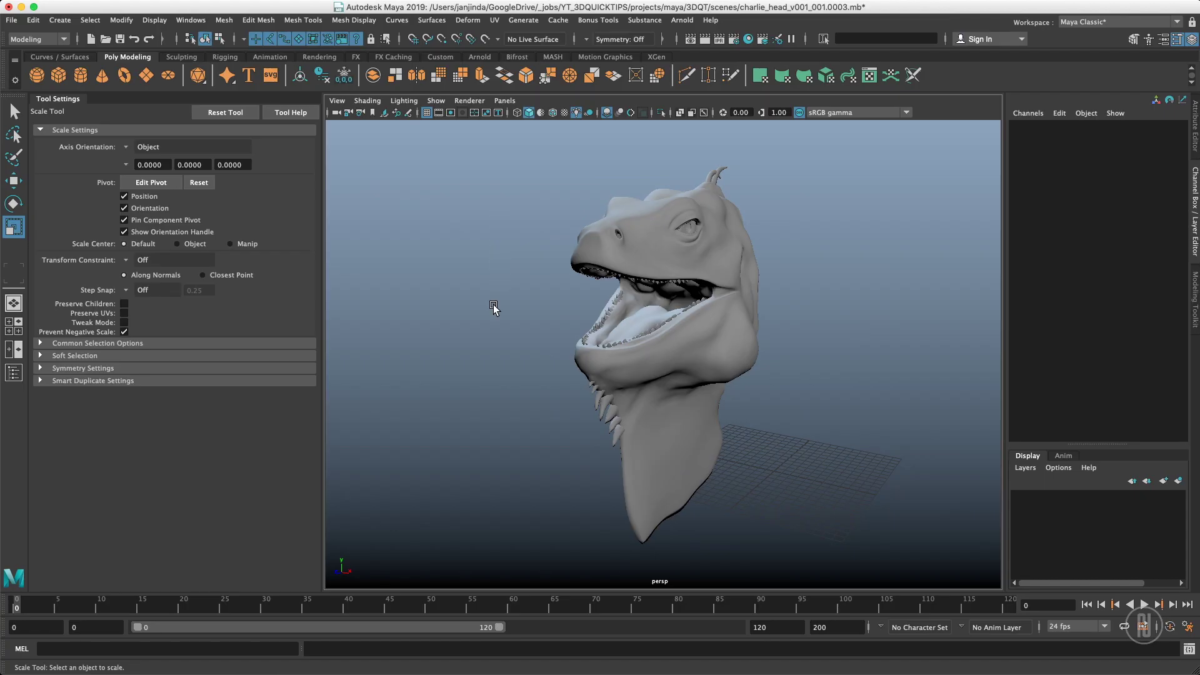
{"action": "left_click_drag", "start_coordinate": [528, 250], "coordinate": [616, 294], "text": "alt"}
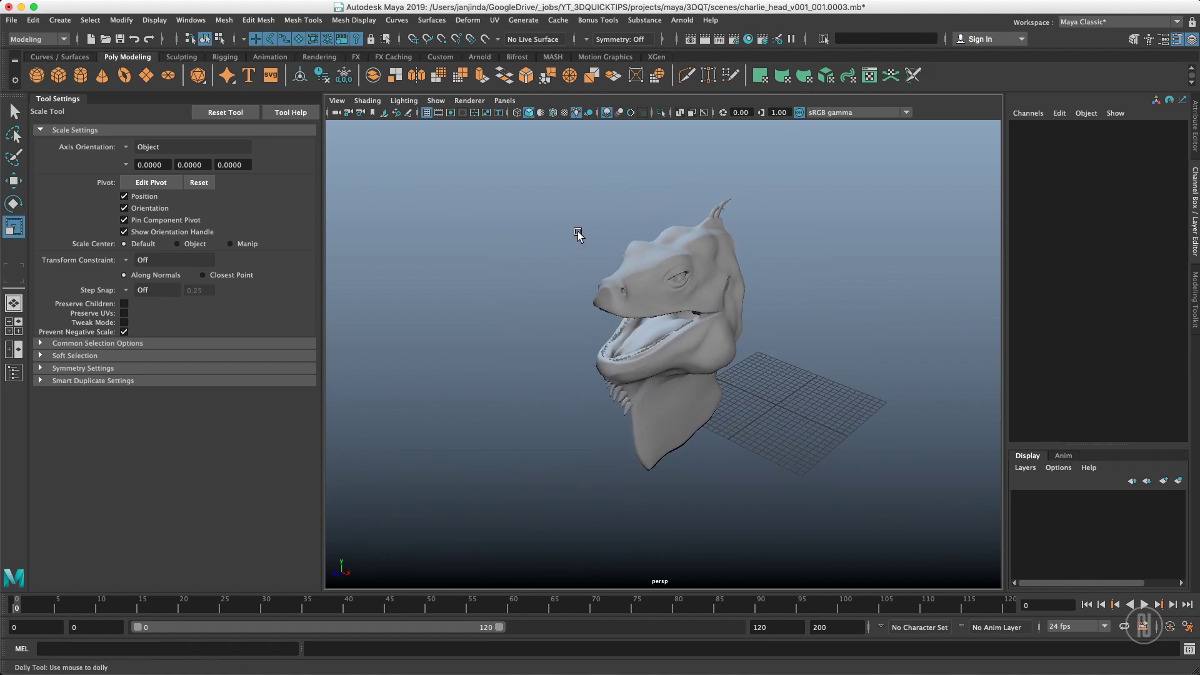
{"action": "right_click_drag", "start_coordinate": [579, 233], "coordinate": [732, 213], "text": "alt"}
{"action": "middle_click_drag", "start_coordinate": [693, 227], "coordinate": [664, 246], "text": "alt"}
{"action": "left_click_drag", "start_coordinate": [656, 209], "coordinate": [619, 215], "text": "alt"}
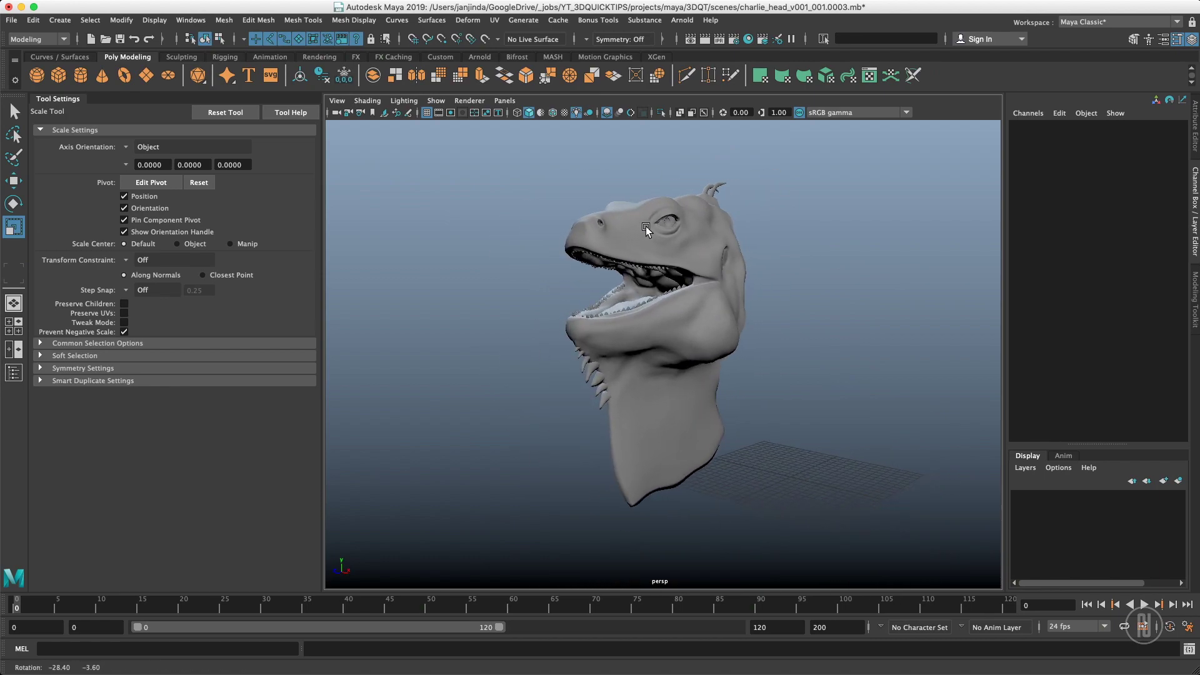